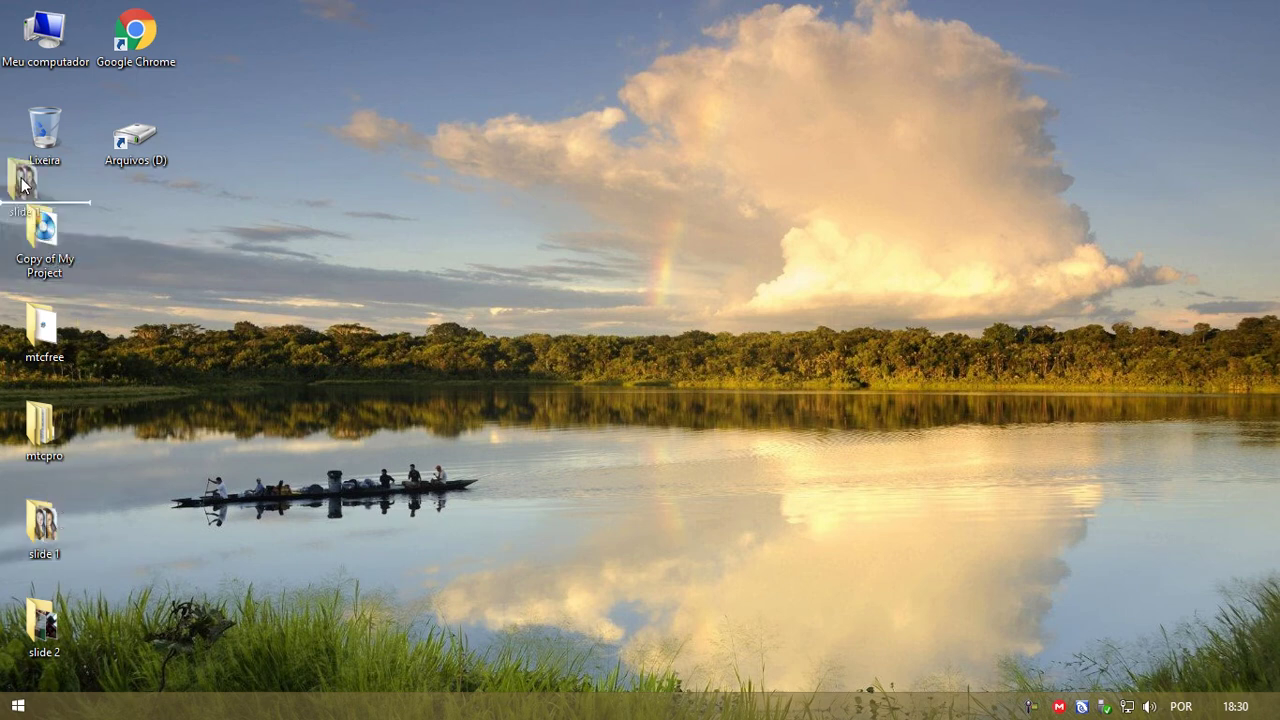
Delete the 'slide 1' desktop folder, check the photos in 'slide 2', and start PowerPoint 2013
drag(44, 533, 44, 135)
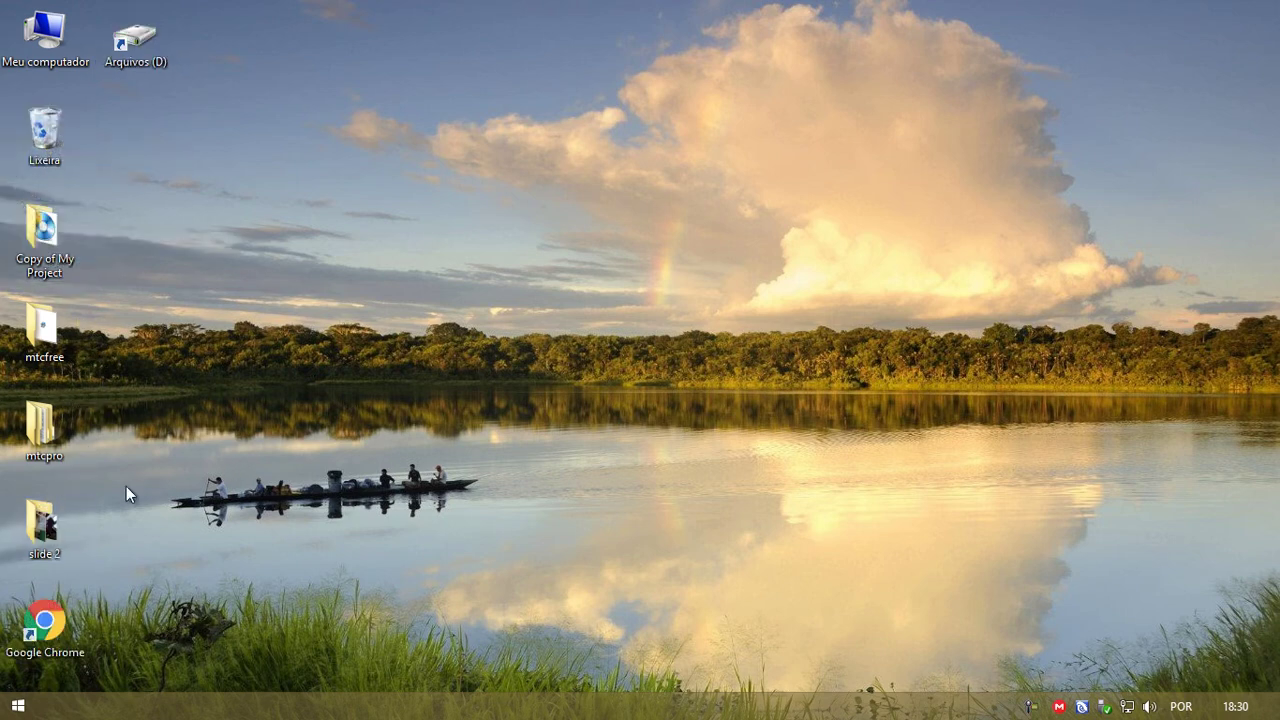
double_click(55, 532)
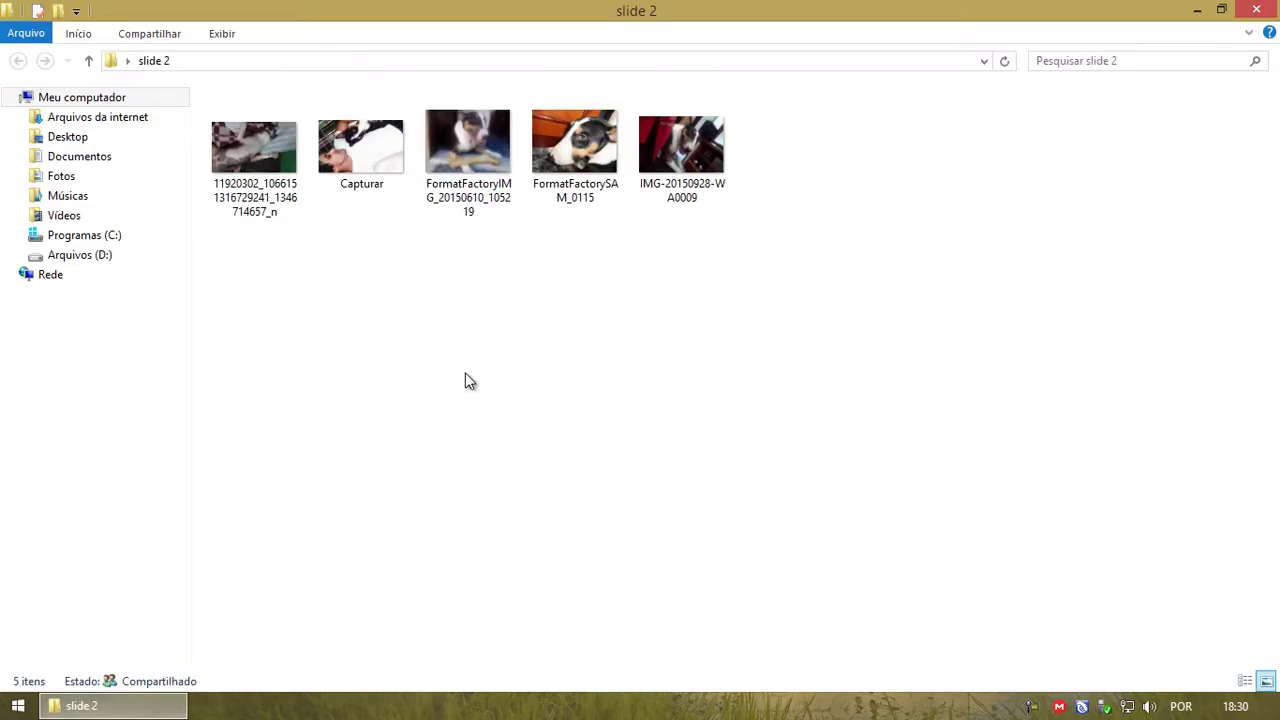
click(1256, 9)
click(18, 706)
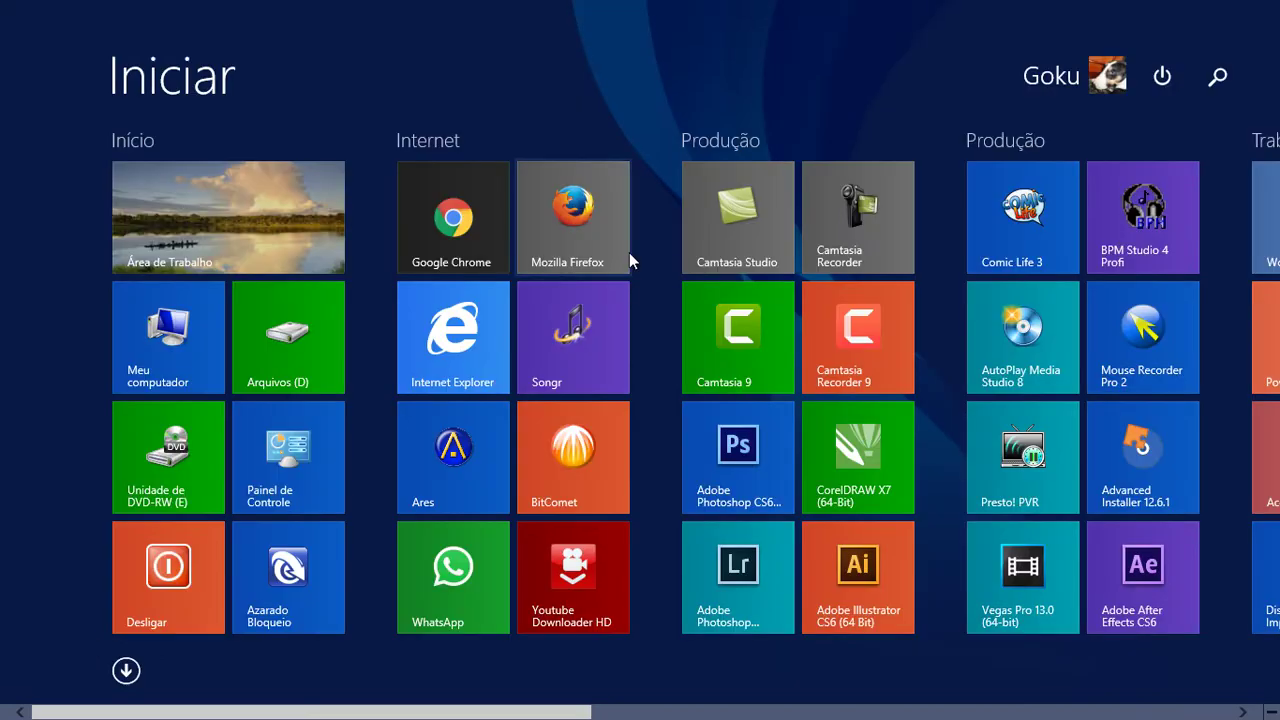
scroll(1014, 380, down, 3)
Start a blank presentation and add new slides with Novo Slide
click(913, 346)
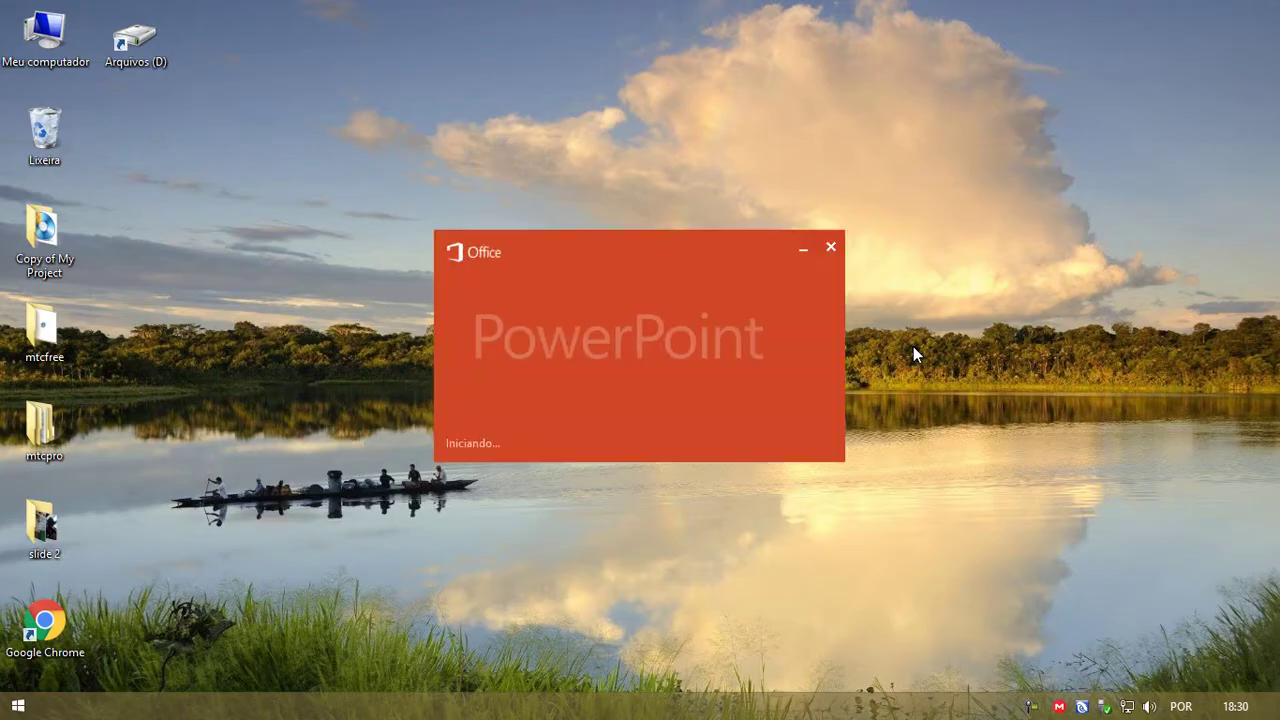
click(422, 162)
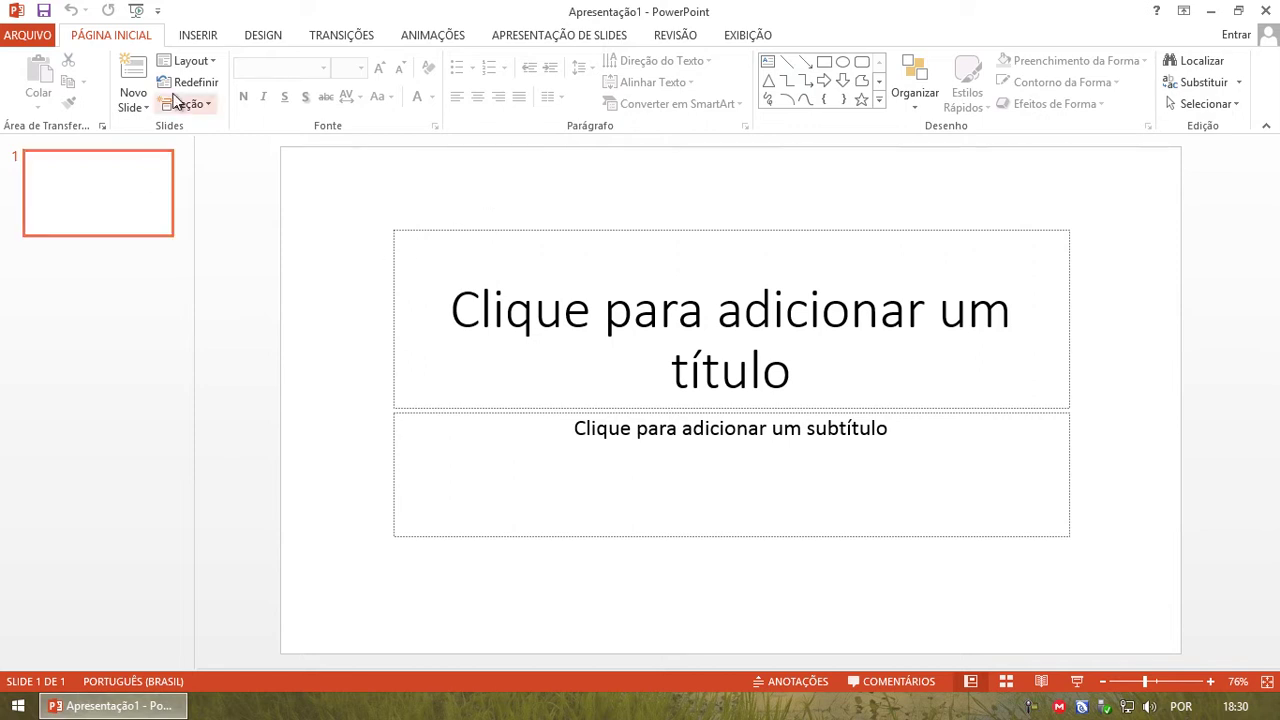
click(128, 78)
click(128, 78)
click(128, 78)
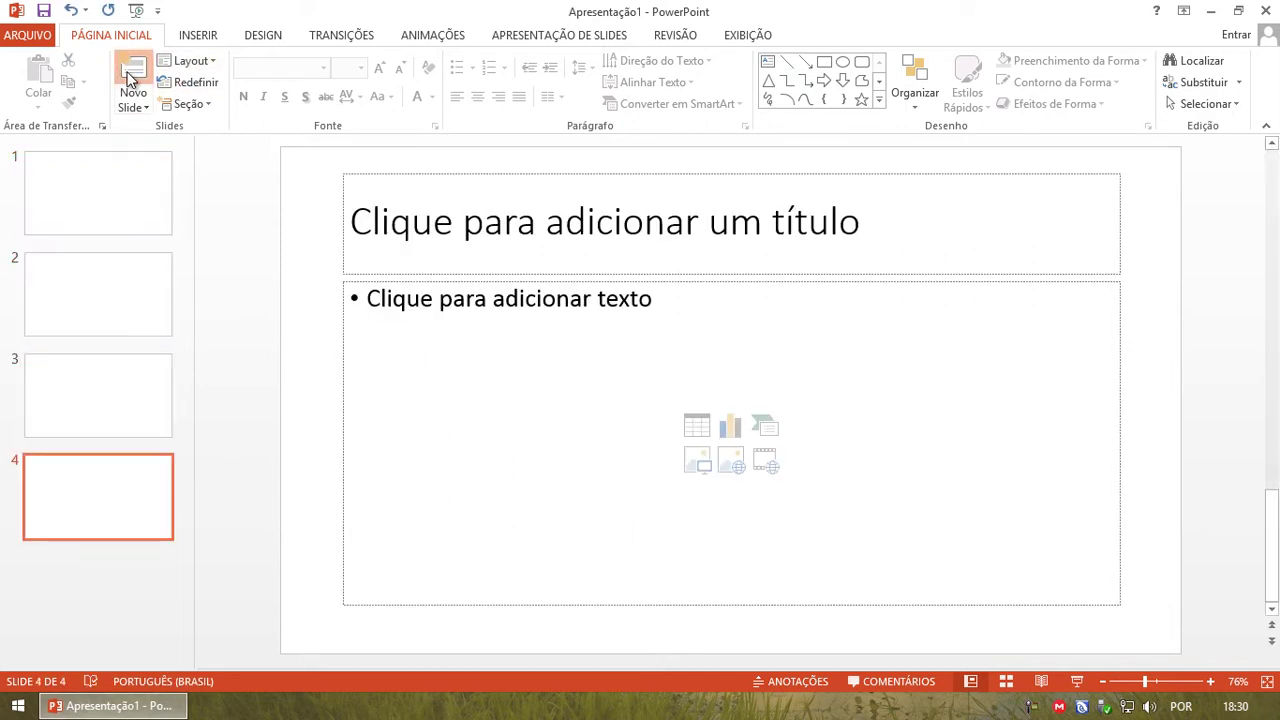
click(128, 78)
Title slide 1 'Cachorro vagabundo'
click(76, 179)
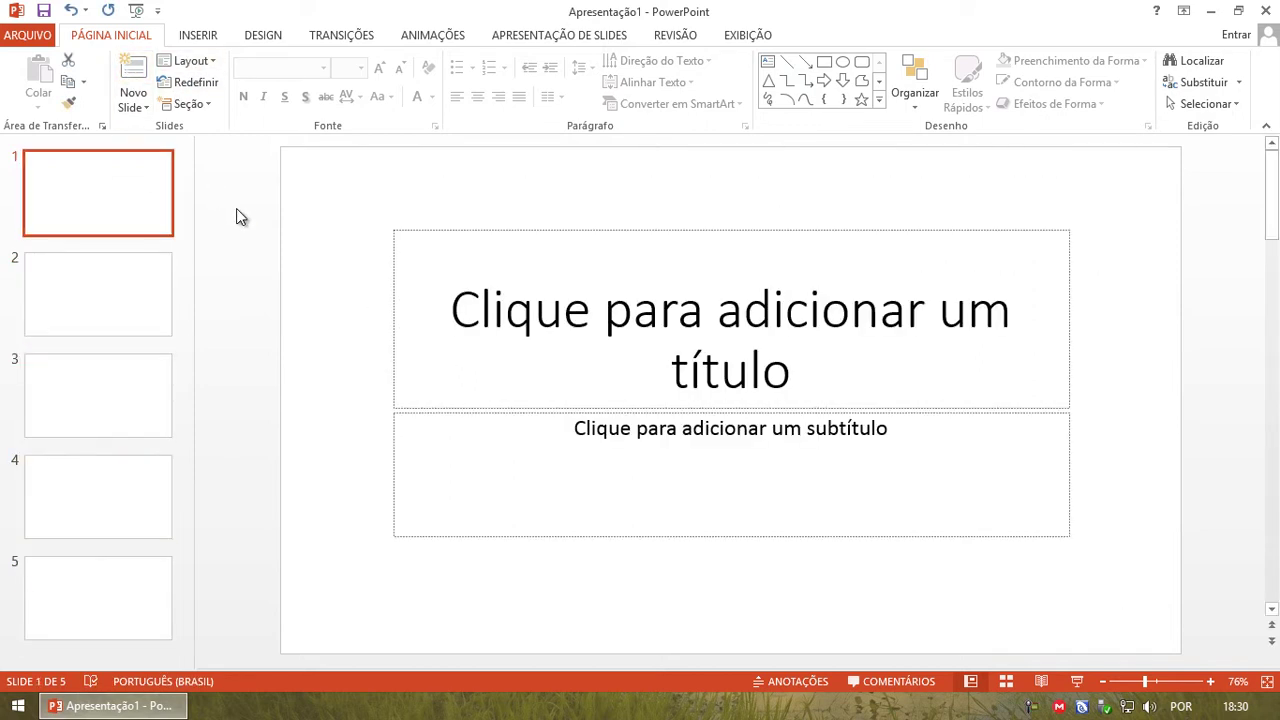
click(637, 314)
text(Cachorro vagabundo)
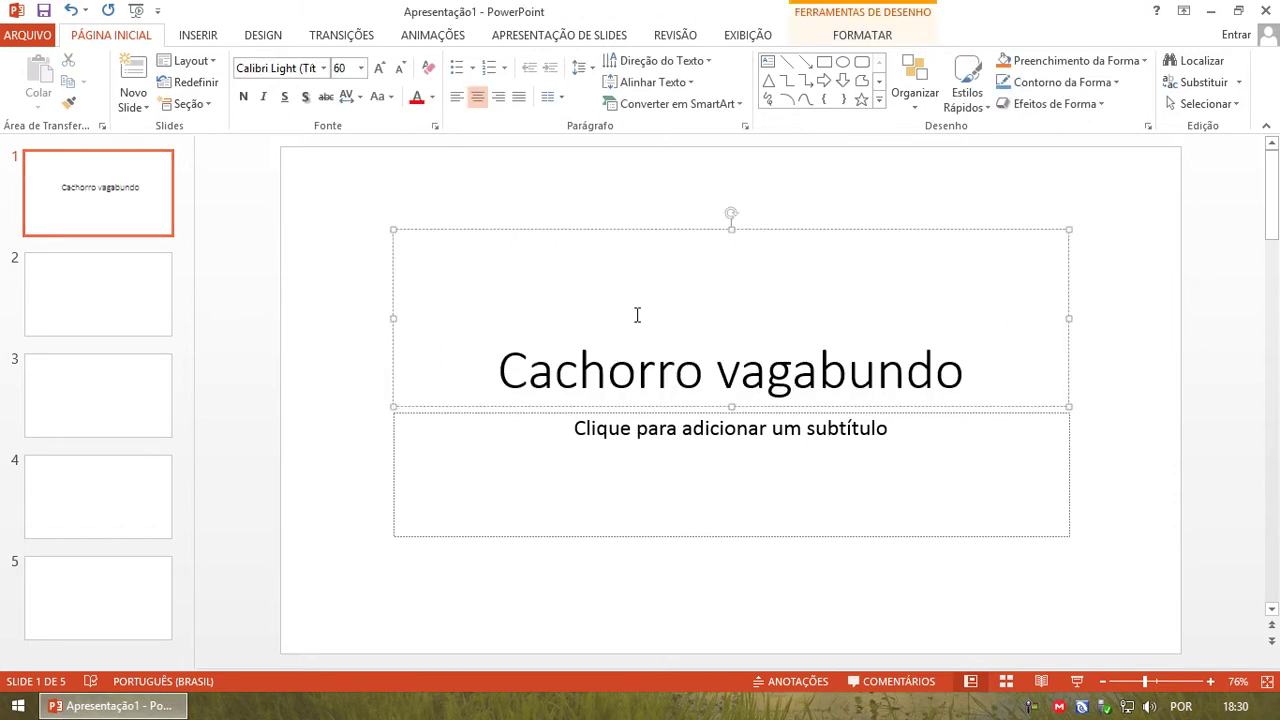
click(94, 273)
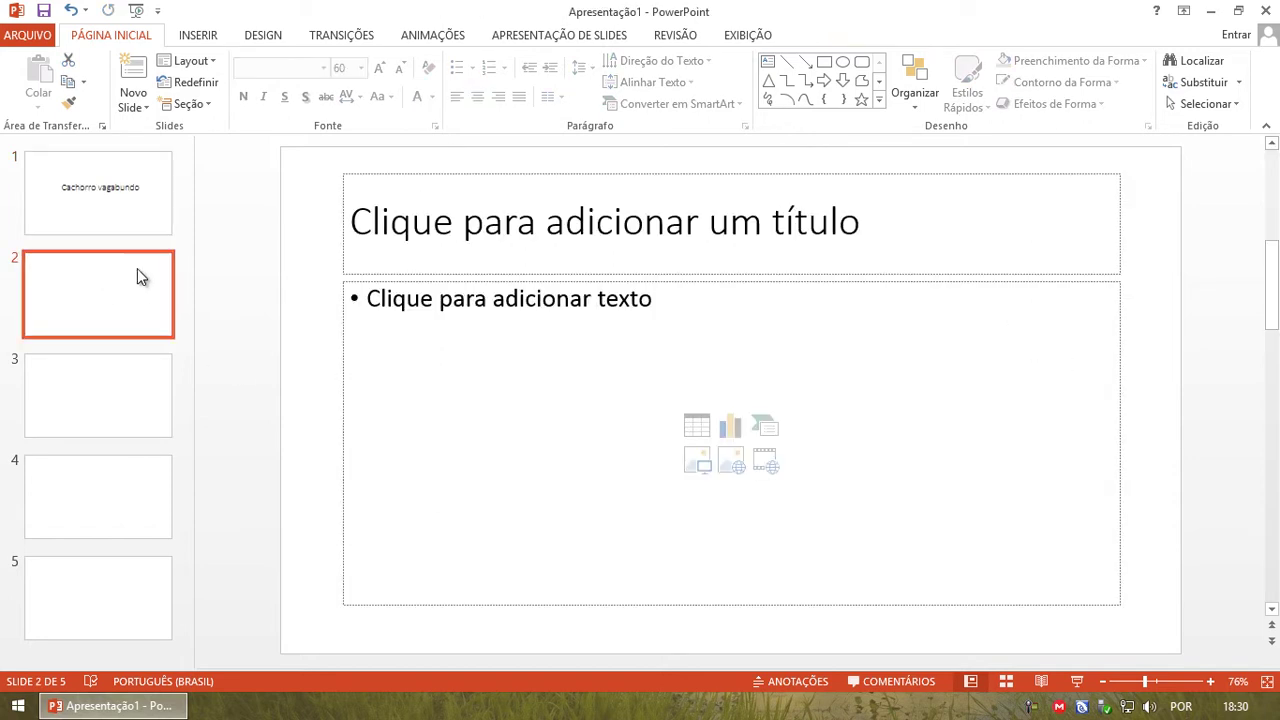
Insert the first dog photo from Desktop\slide 2 onto slide 2
click(695, 465)
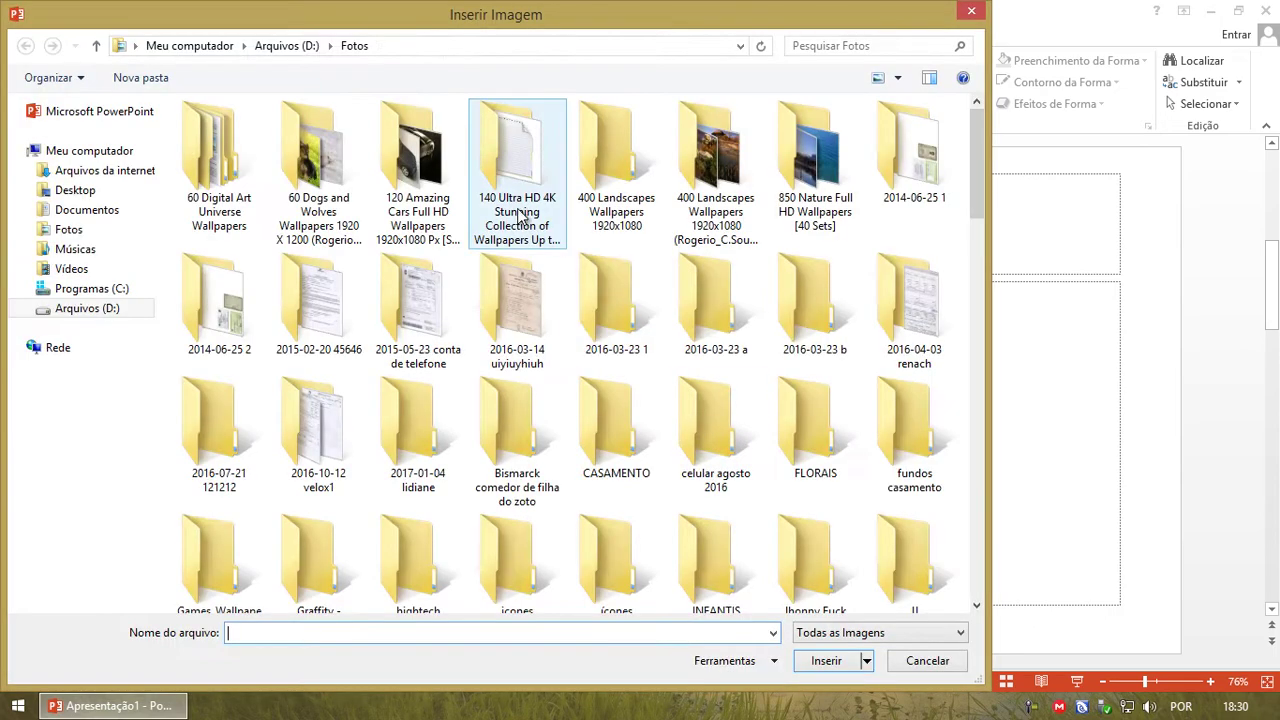
click(64, 194)
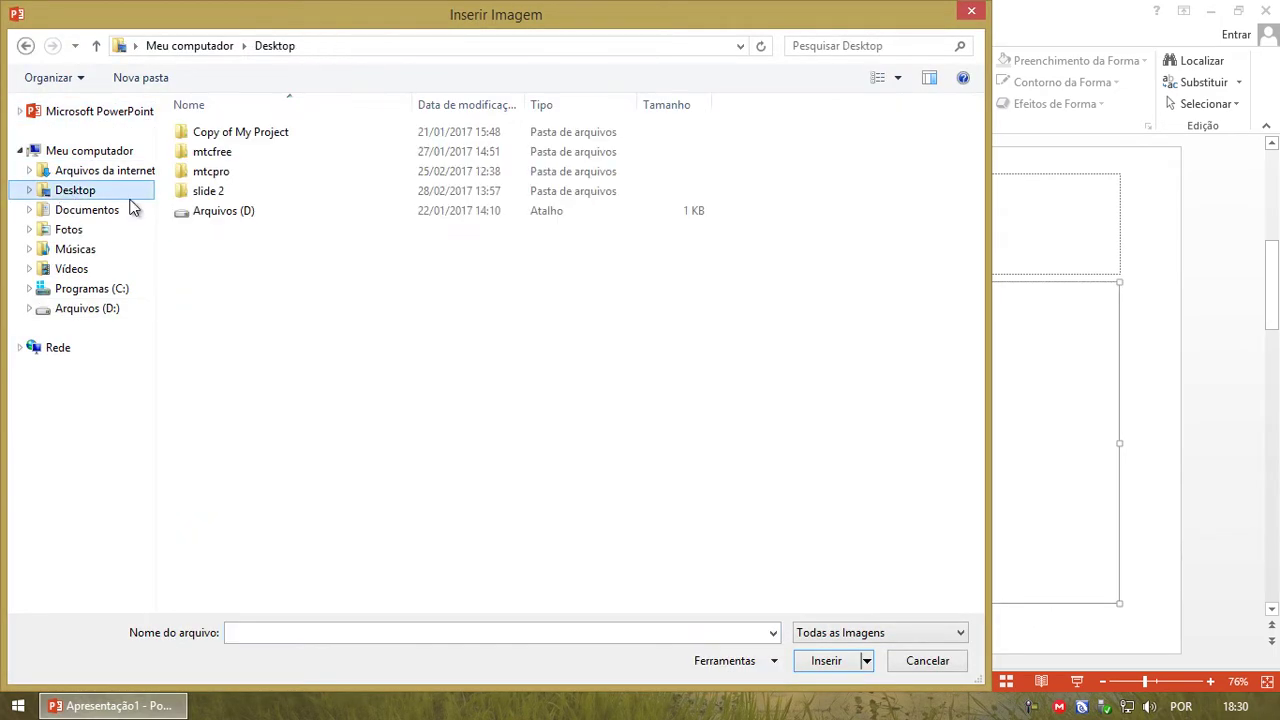
double_click(234, 193)
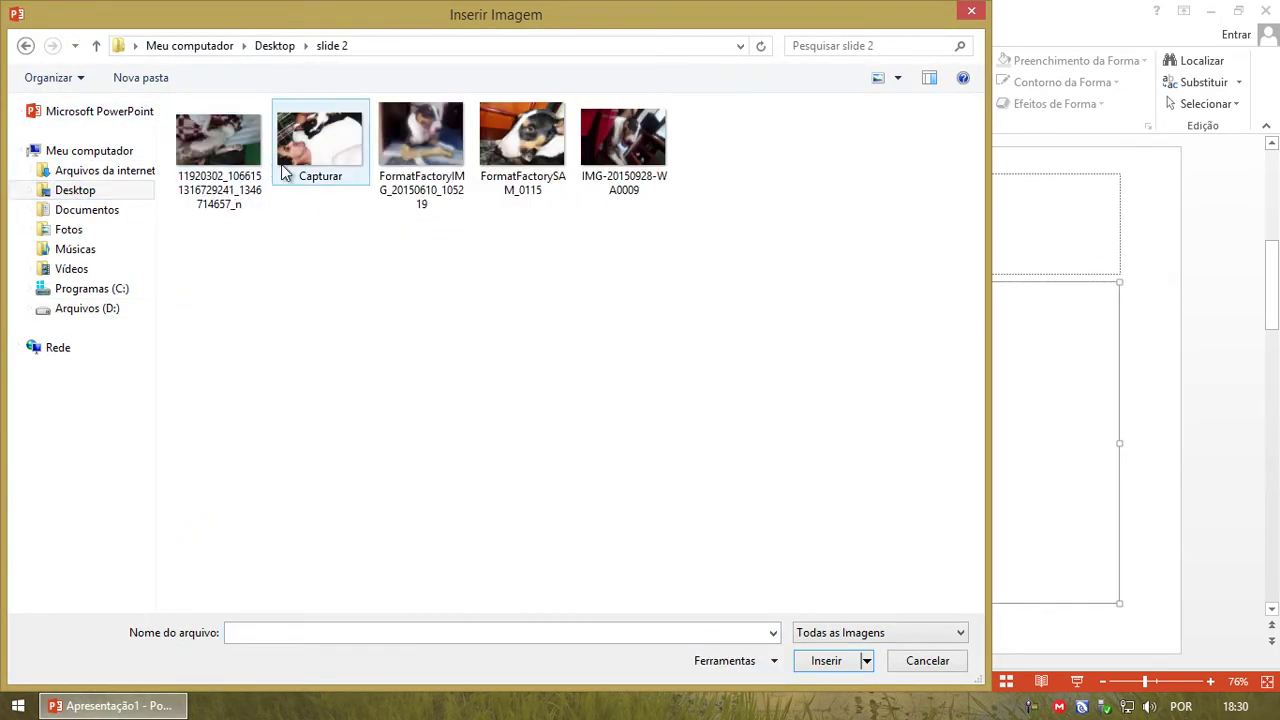
double_click(212, 140)
drag(826, 335, 637, 236)
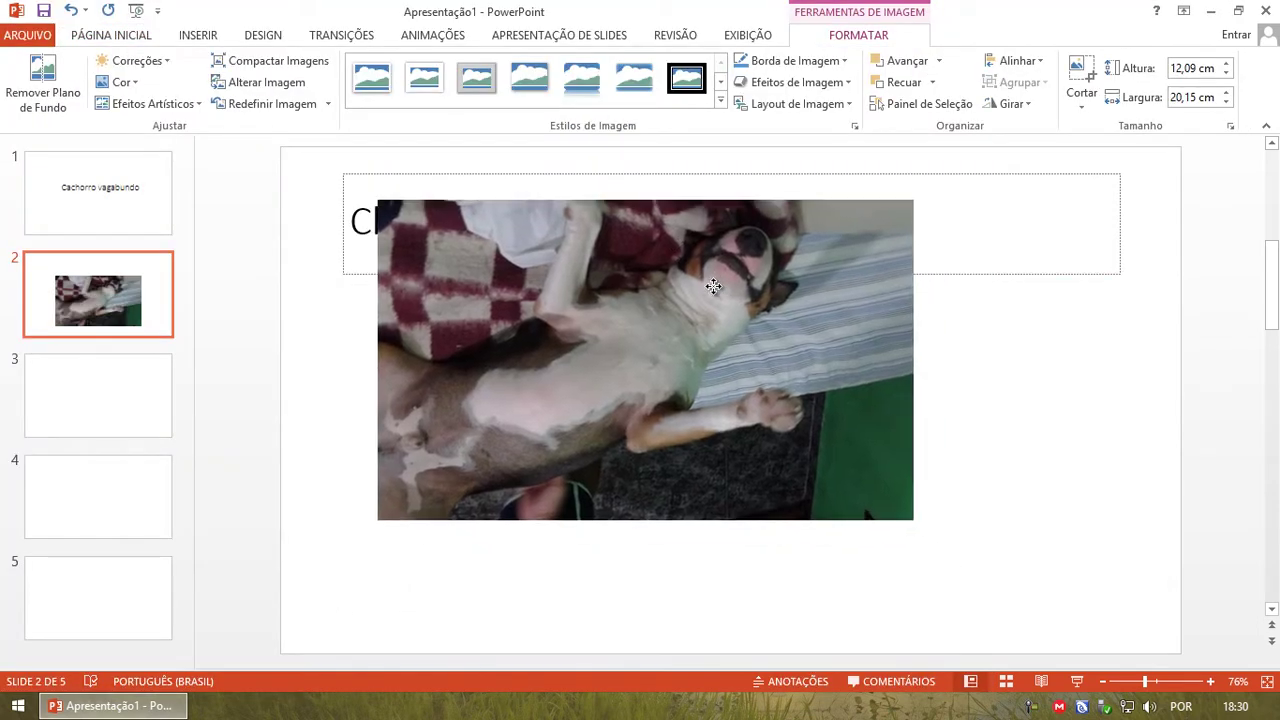
key(ctrl+z)
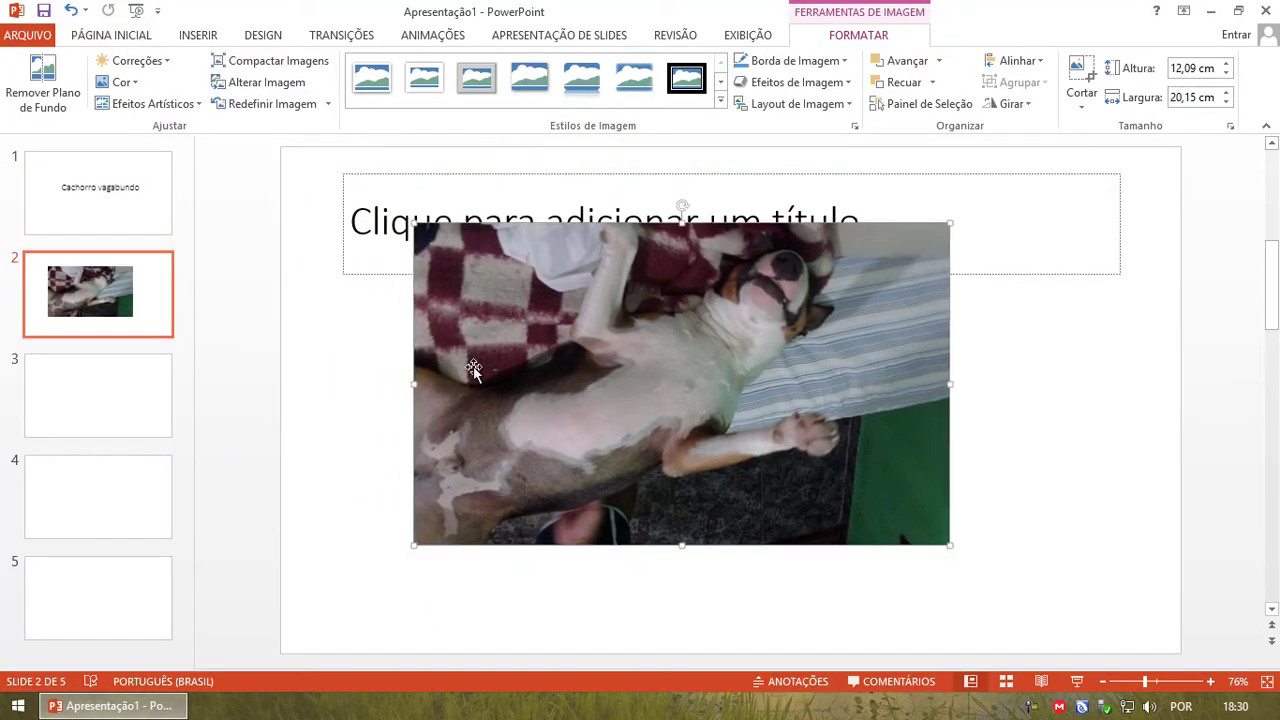
Insert dog photos onto slides 3, 4 and 5, including Capturar on slide 3
click(117, 371)
click(697, 459)
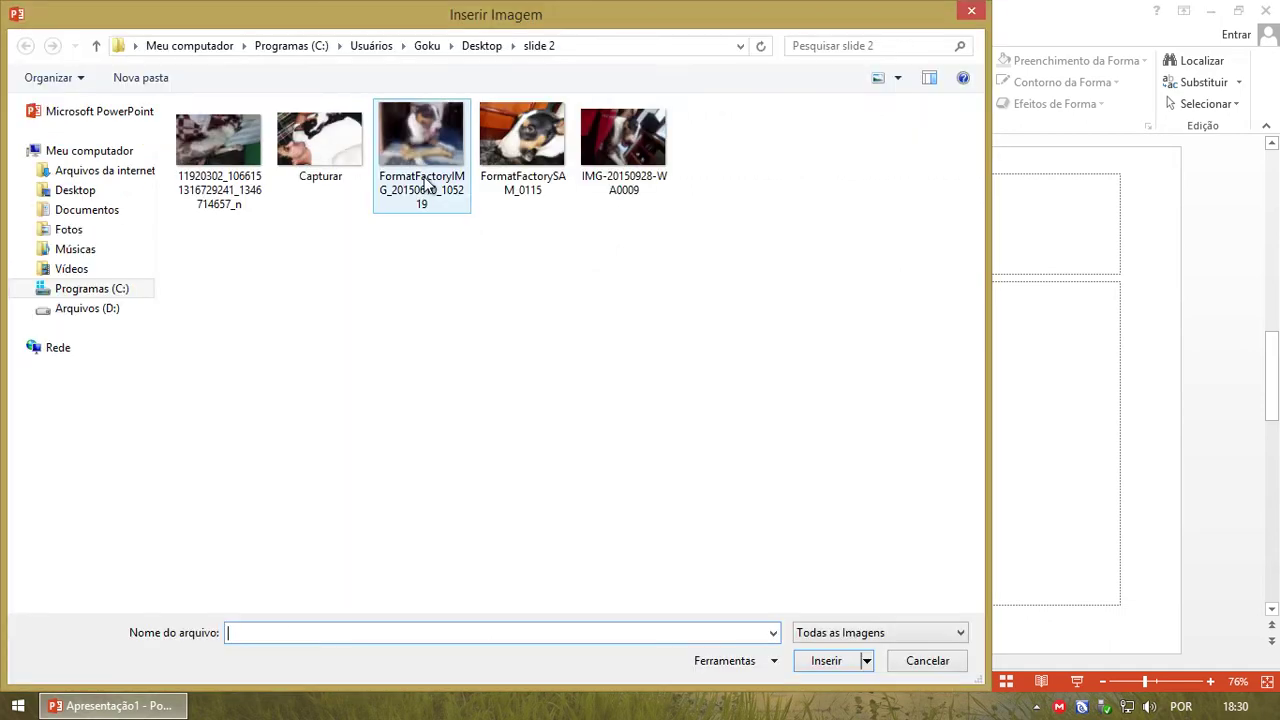
double_click(334, 149)
click(141, 462)
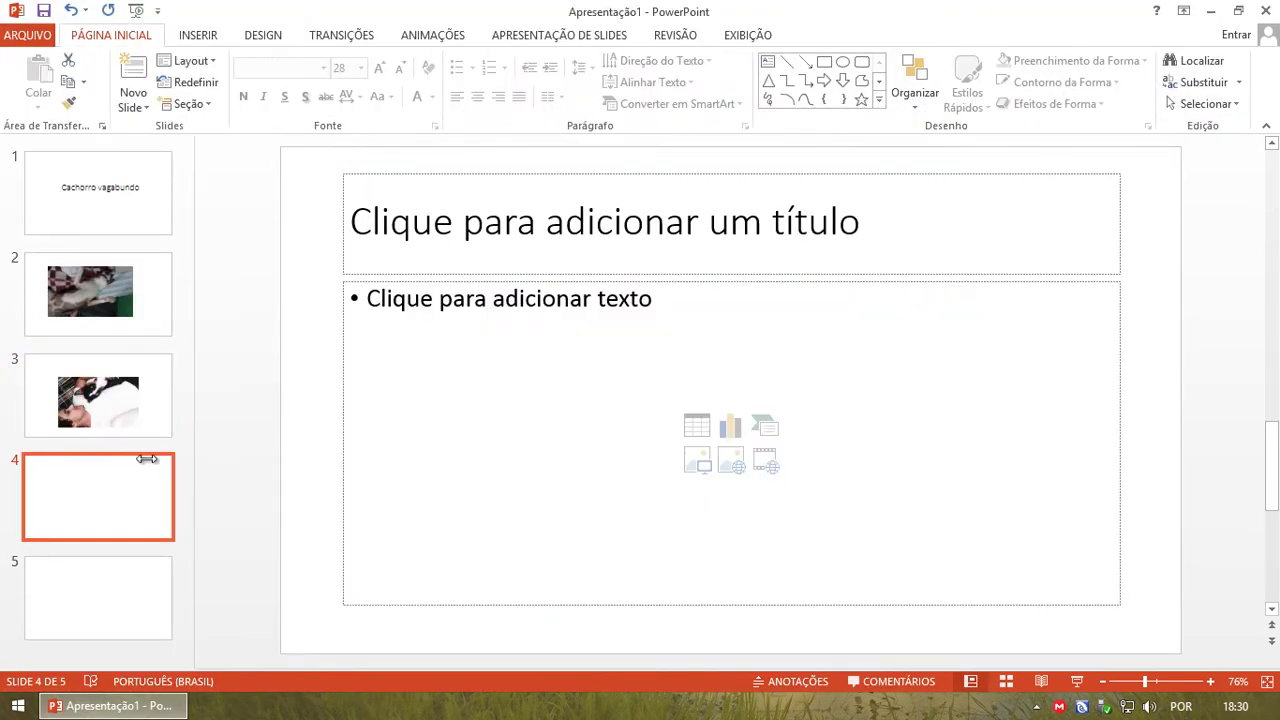
click(704, 472)
double_click(523, 137)
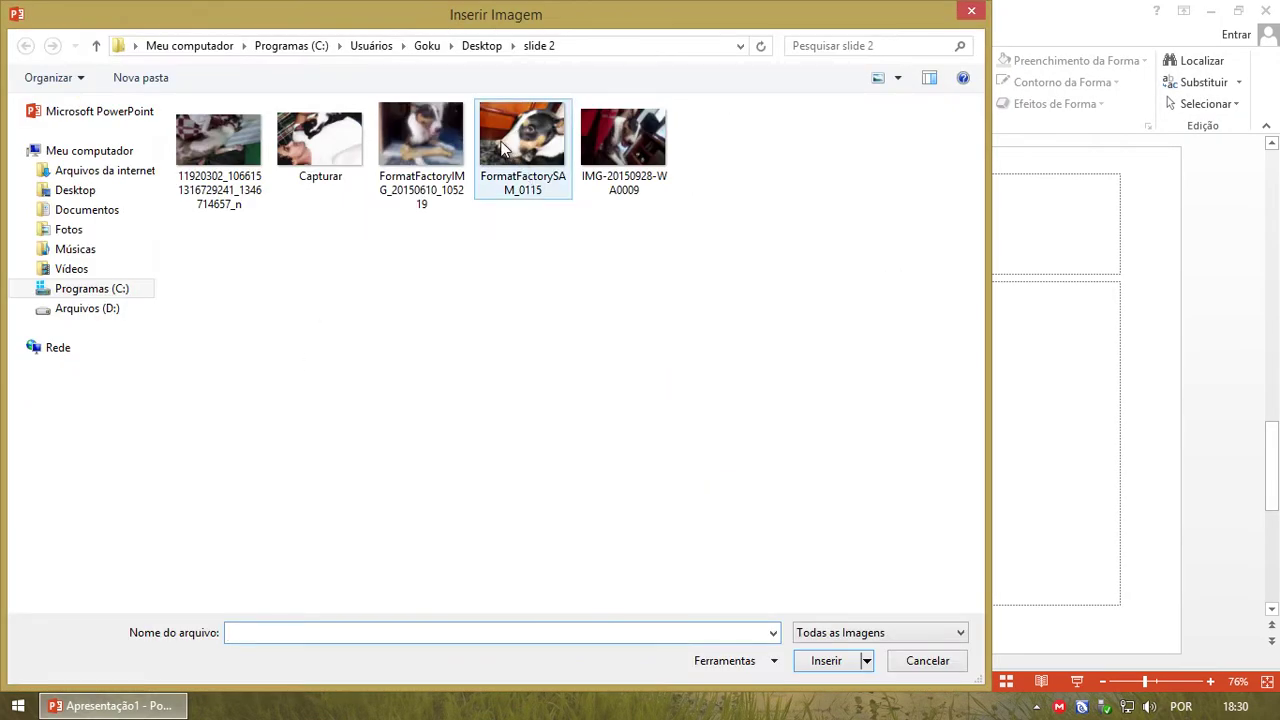
click(110, 597)
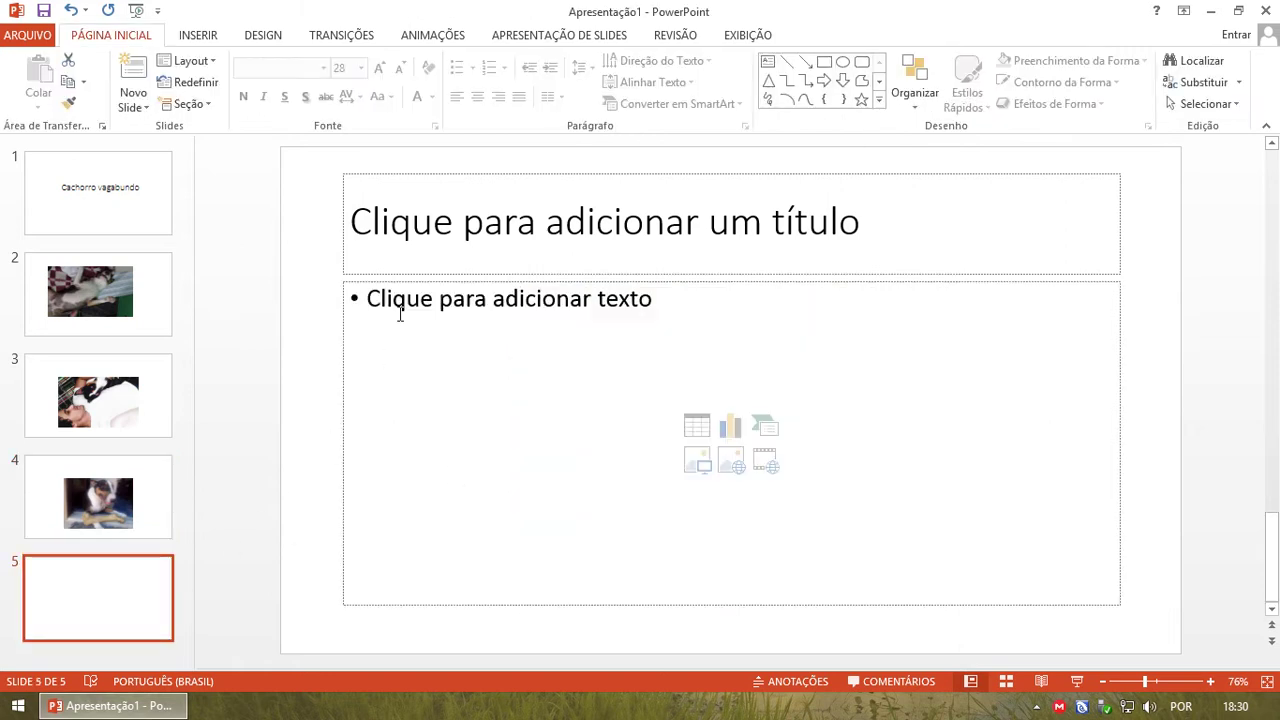
click(699, 462)
double_click(519, 145)
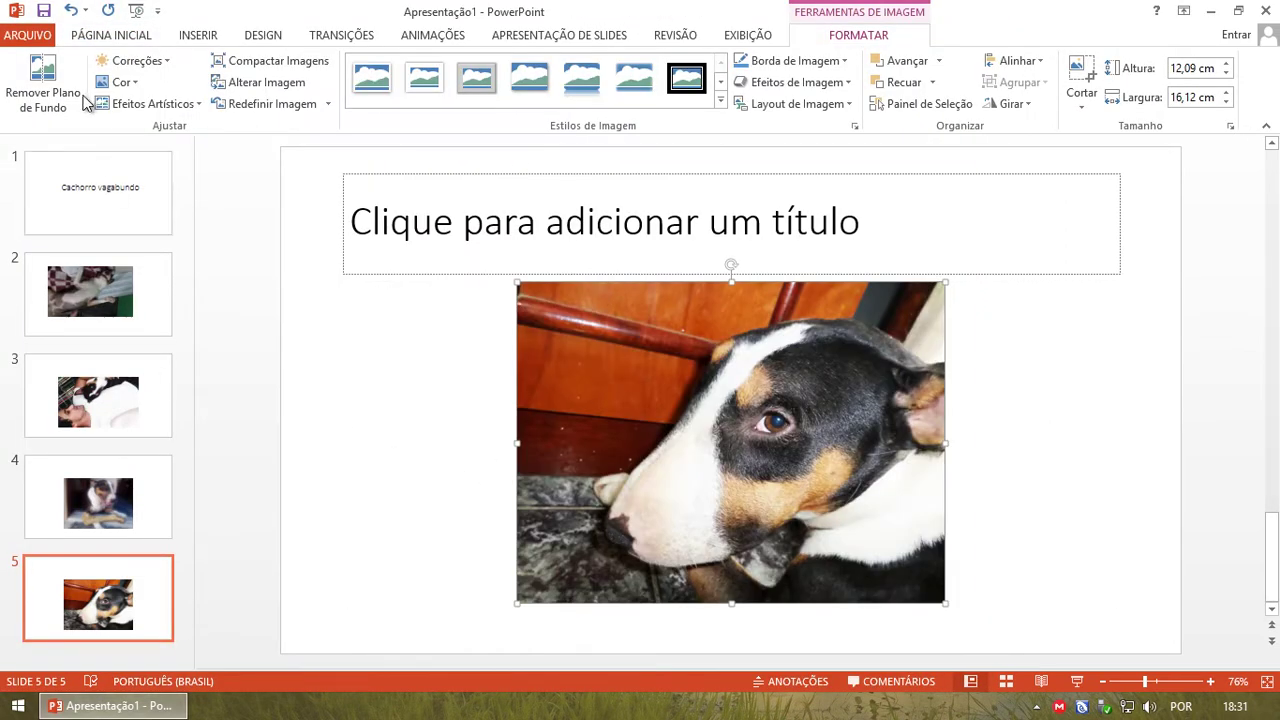
Add a sixth slide and insert the last dog photo on it
click(111, 35)
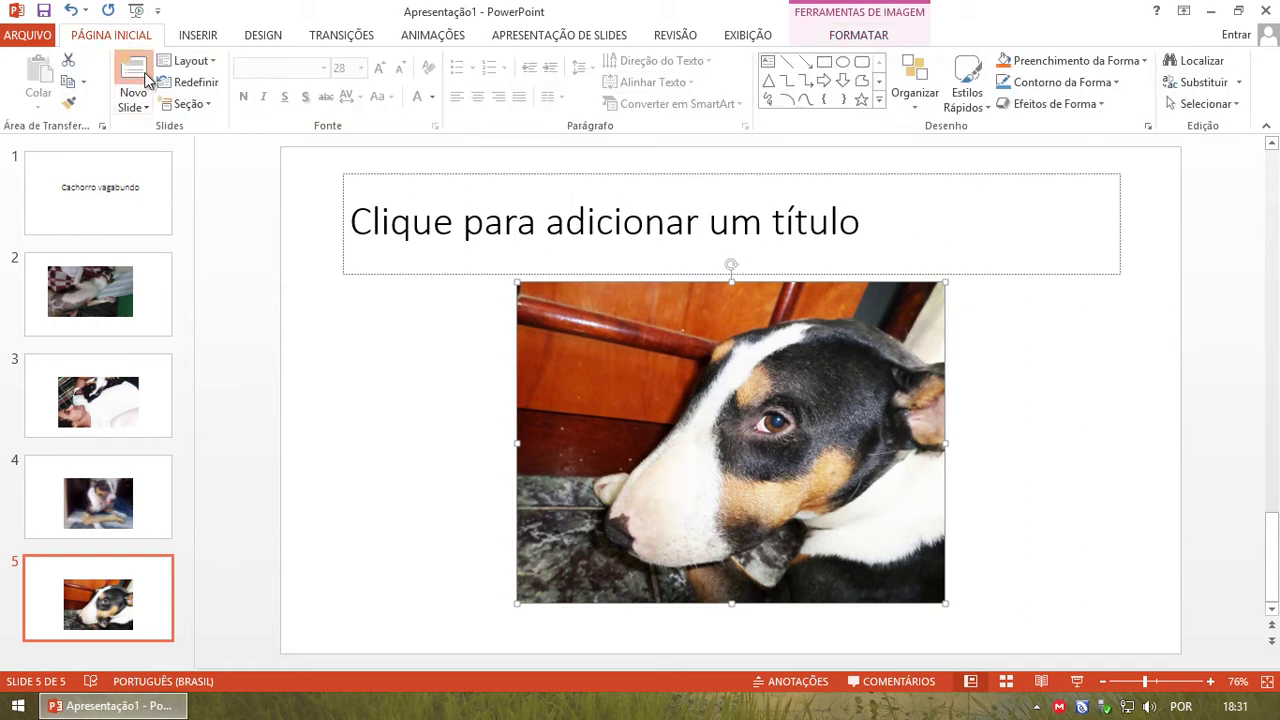
click(133, 70)
click(676, 465)
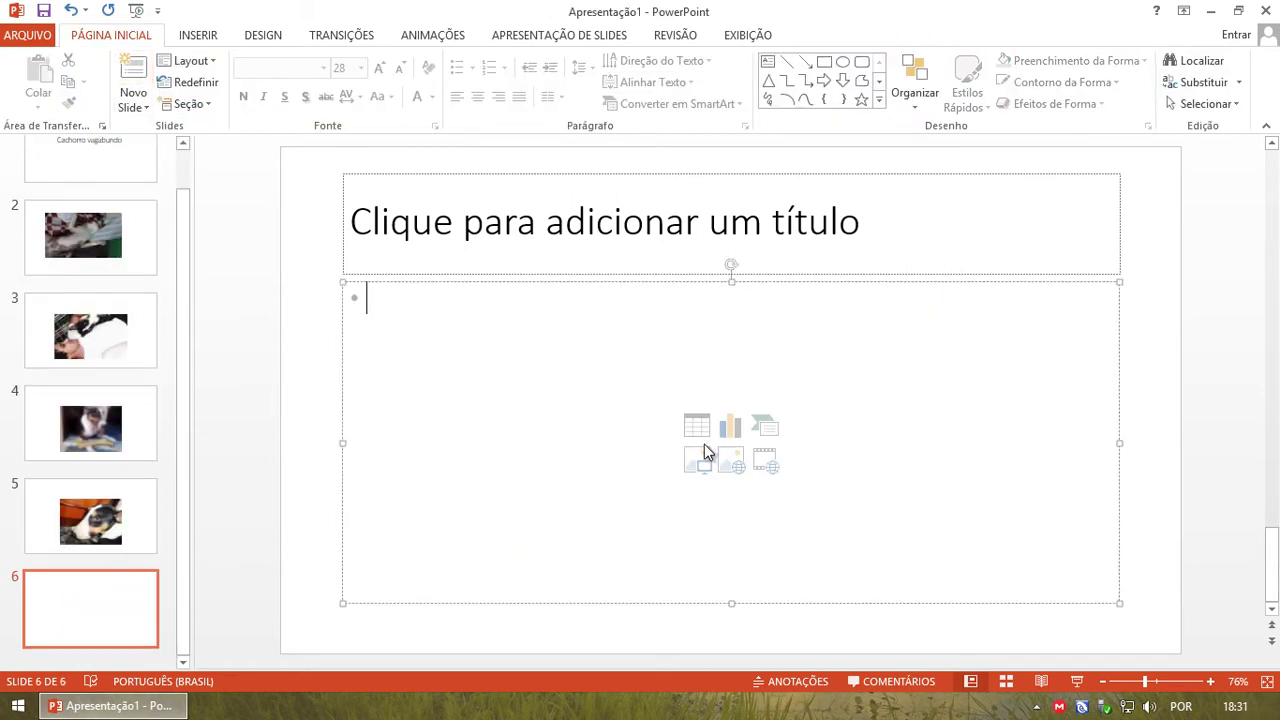
click(697, 462)
double_click(631, 183)
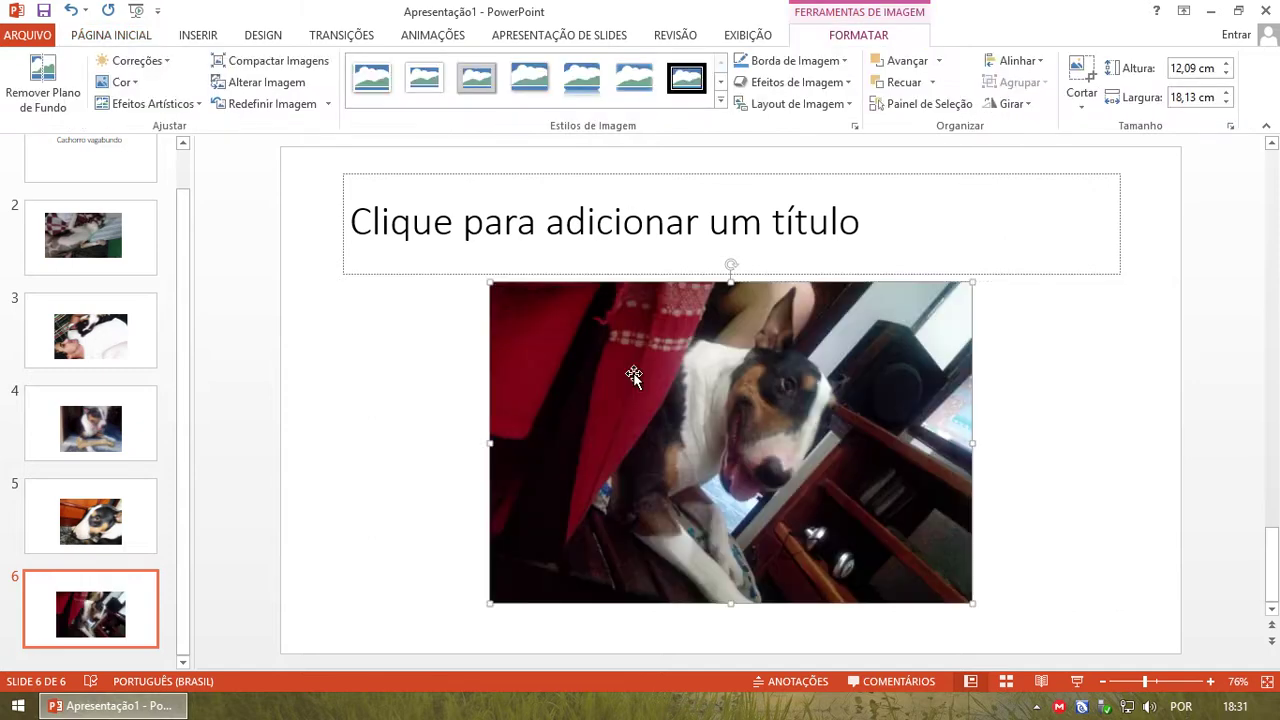
Reposition slide 3's photo below the title, then return to the title slide
click(105, 268)
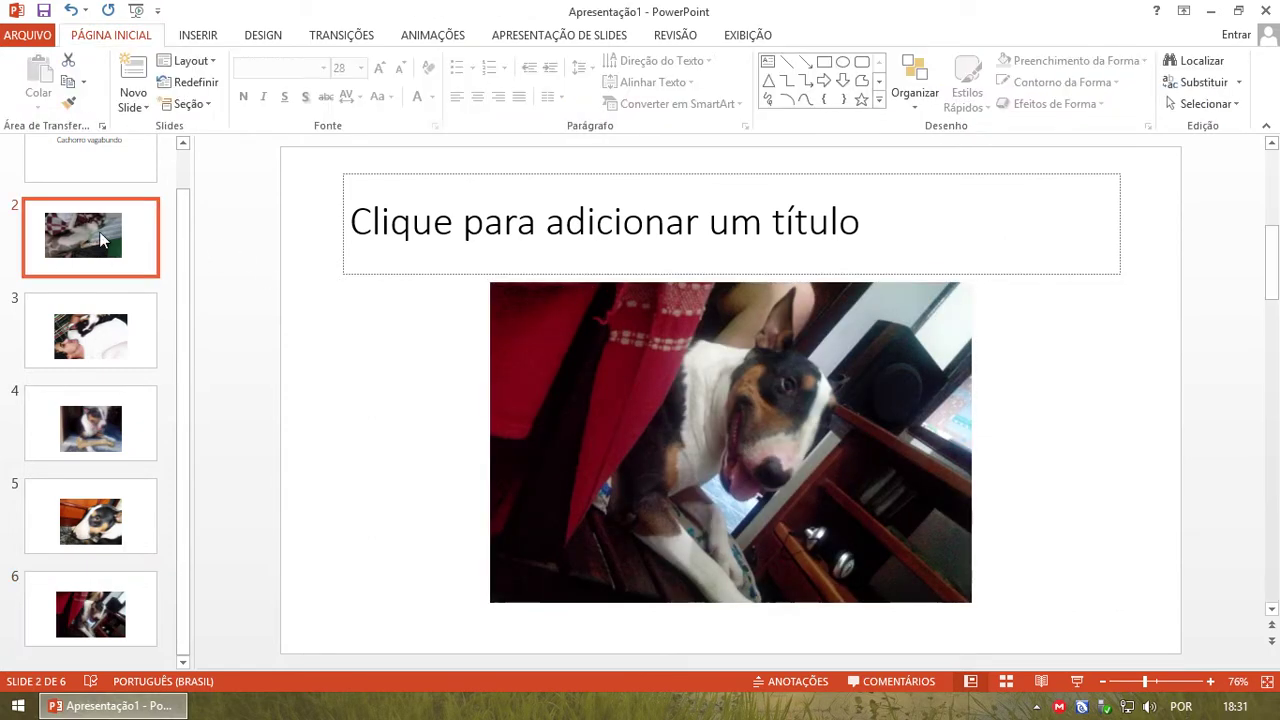
click(143, 364)
click(521, 369)
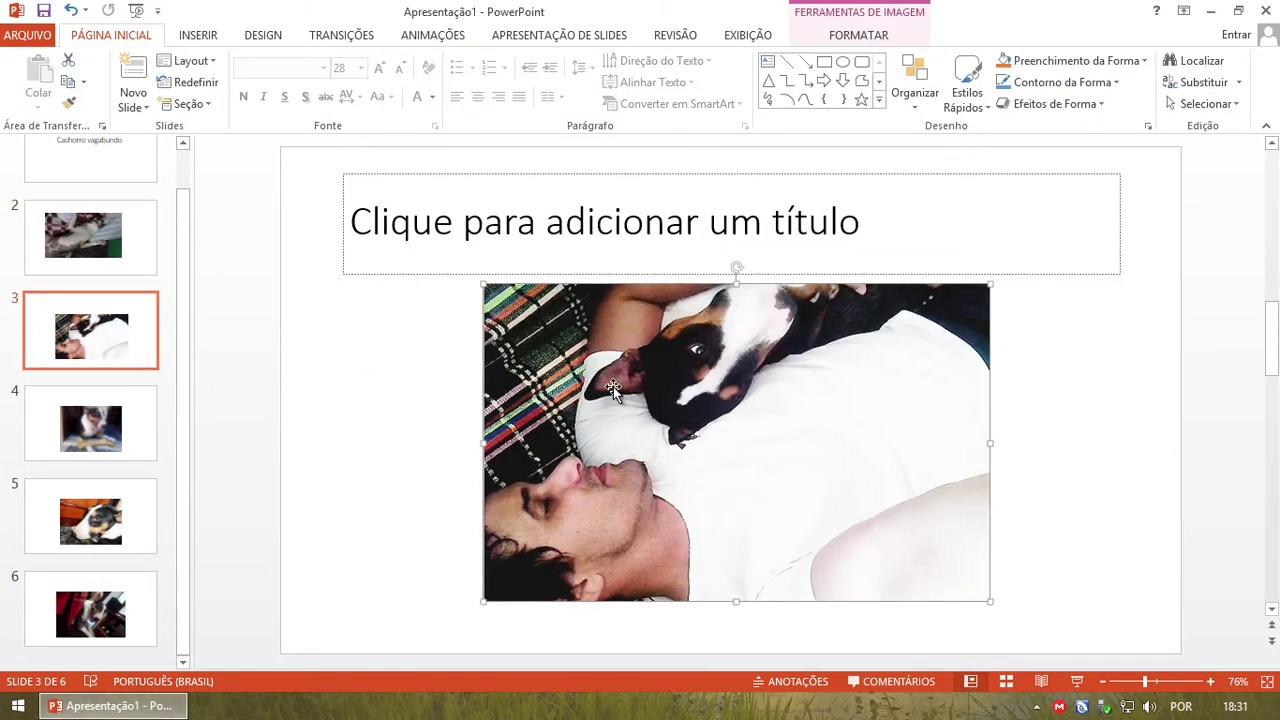
drag(521, 369, 445, 280)
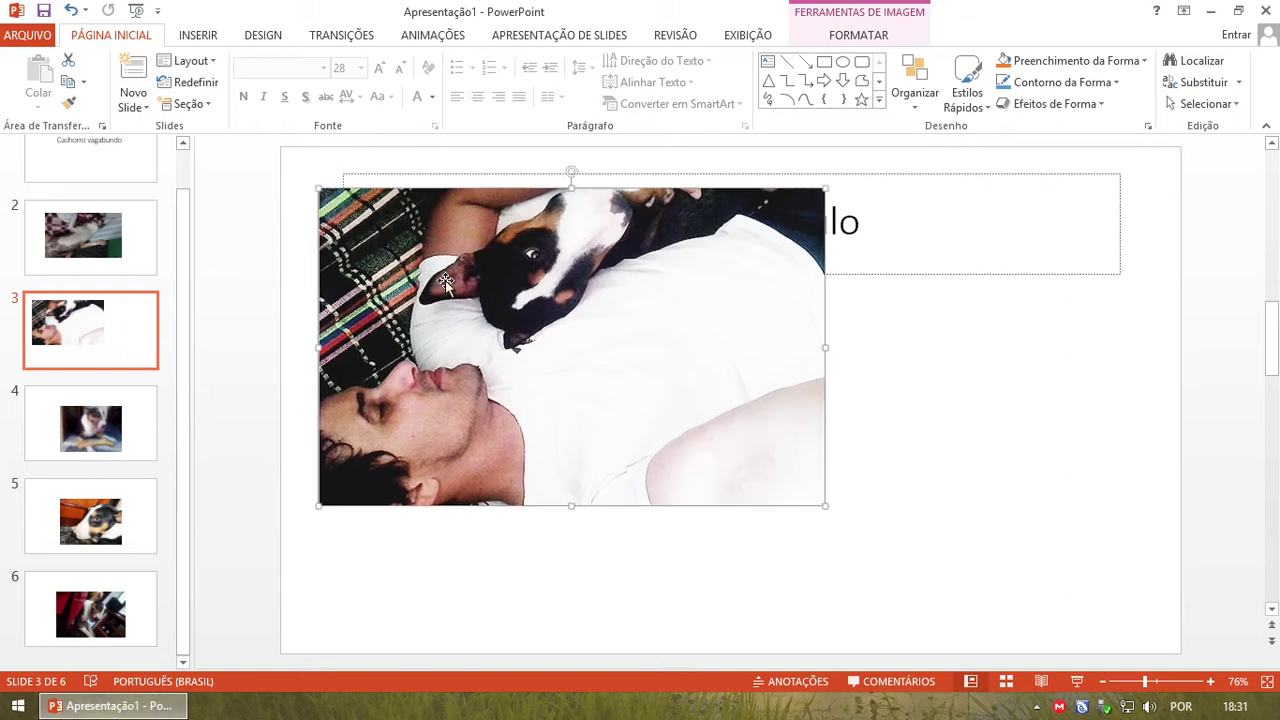
drag(606, 277, 703, 340)
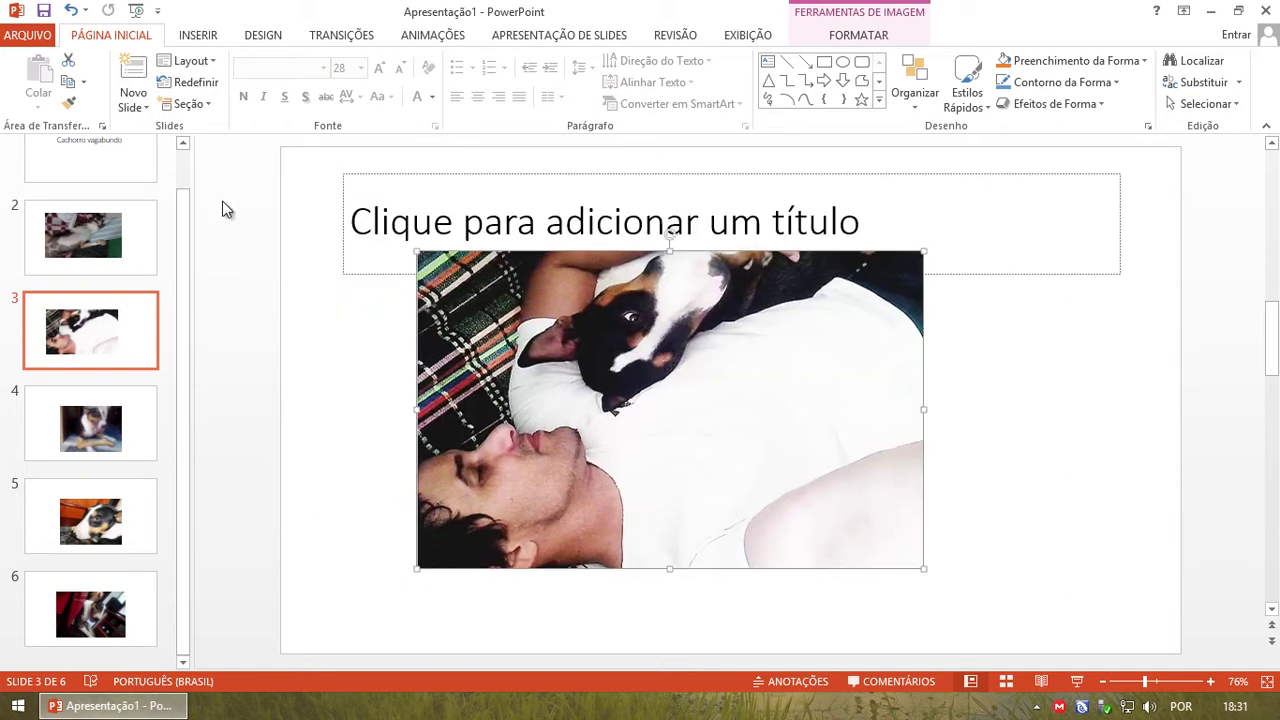
click(85, 183)
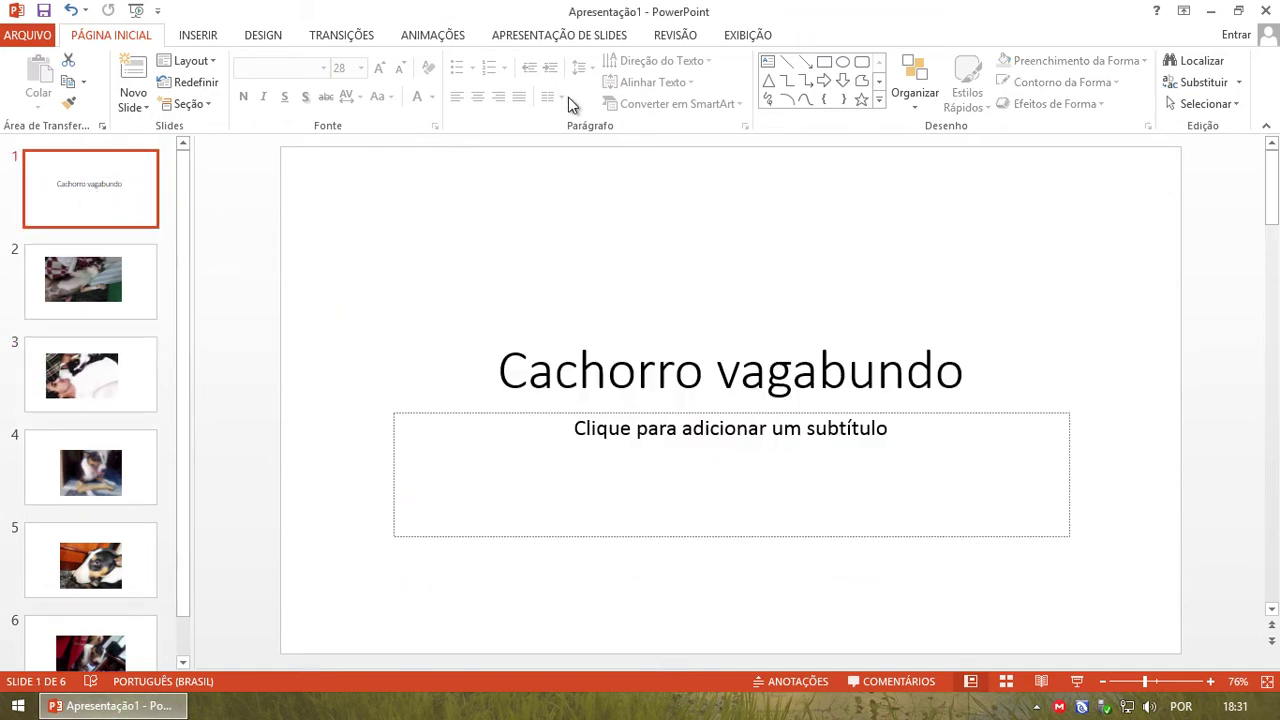
Apply the Apagar transition at 01,00 duration to all slides and start the slide show
click(336, 36)
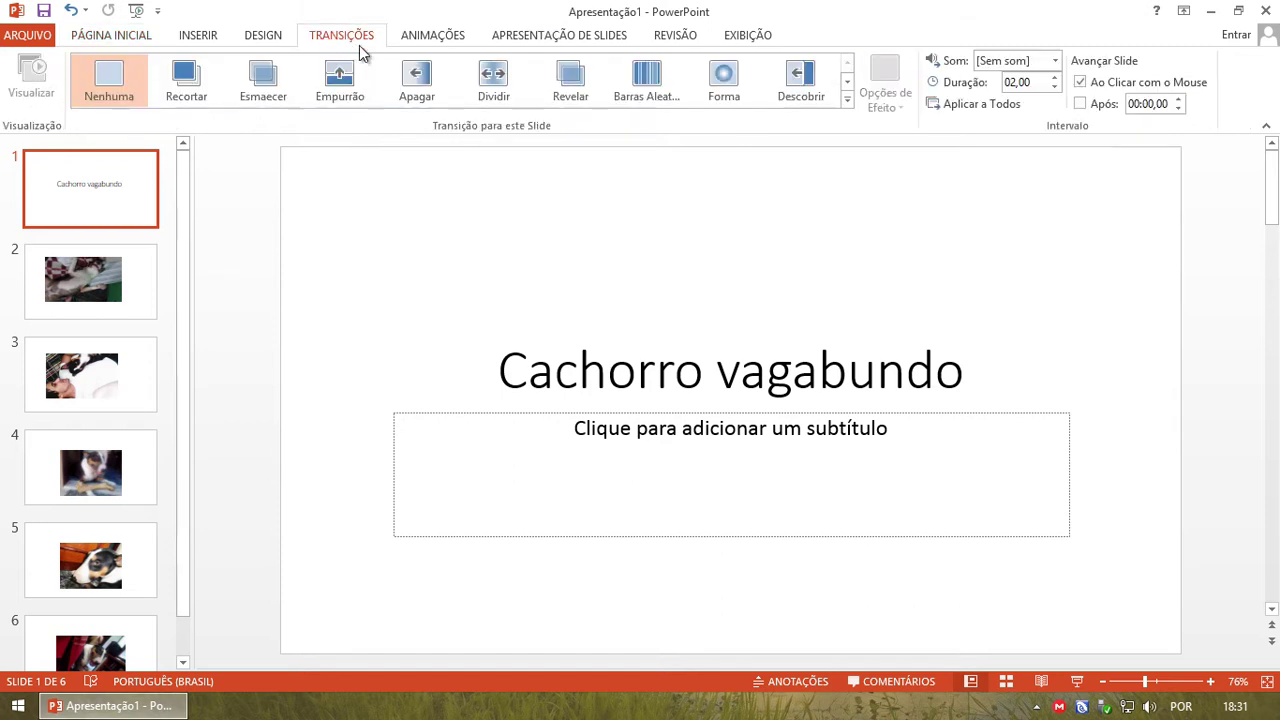
click(414, 97)
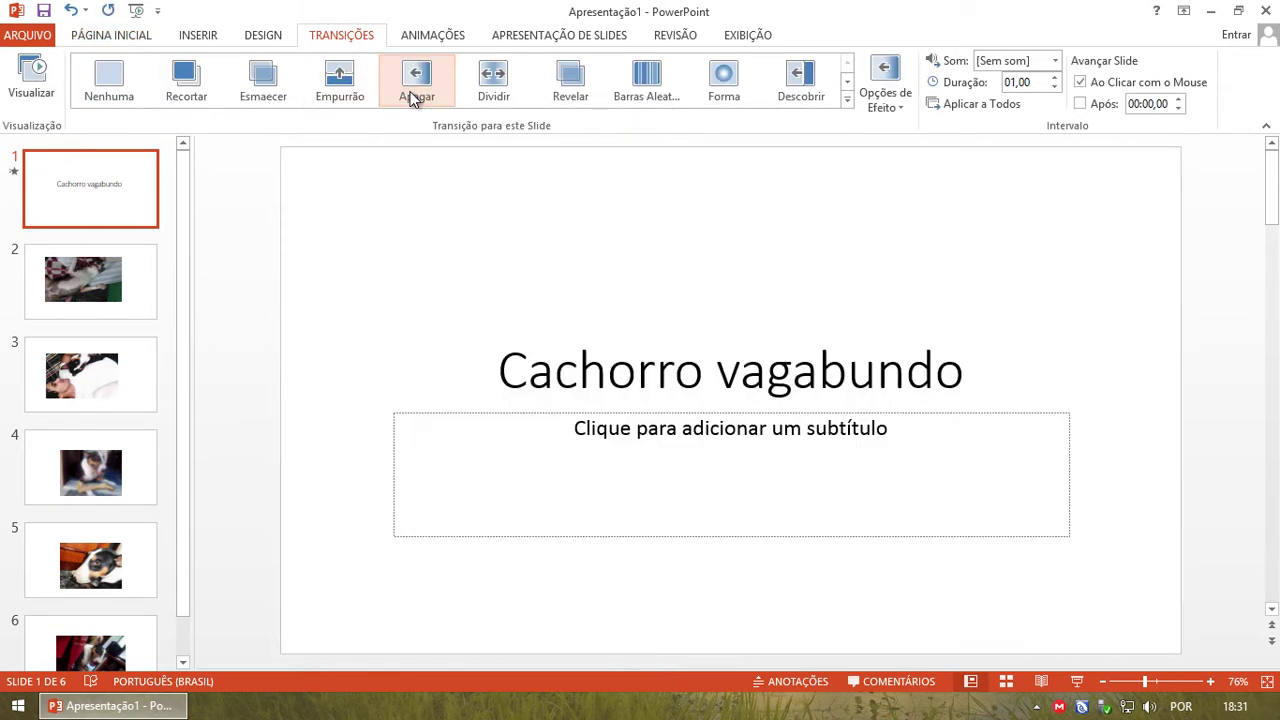
click(965, 105)
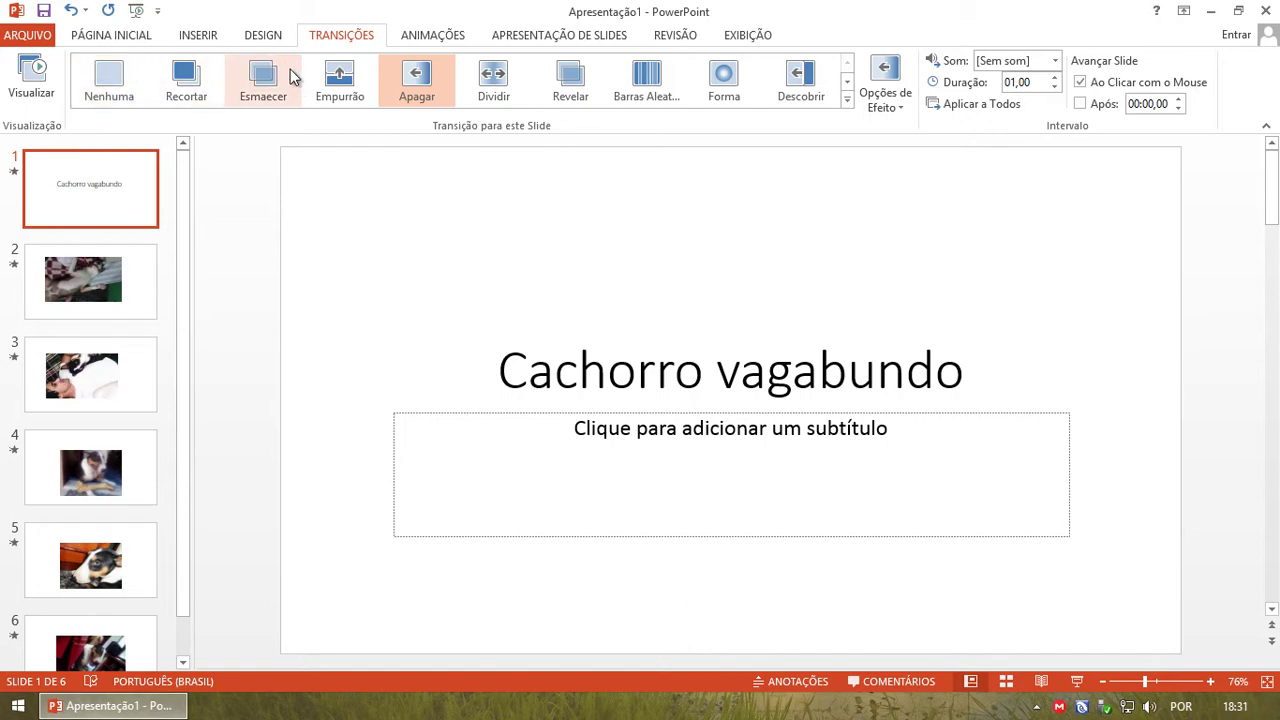
key(F5)
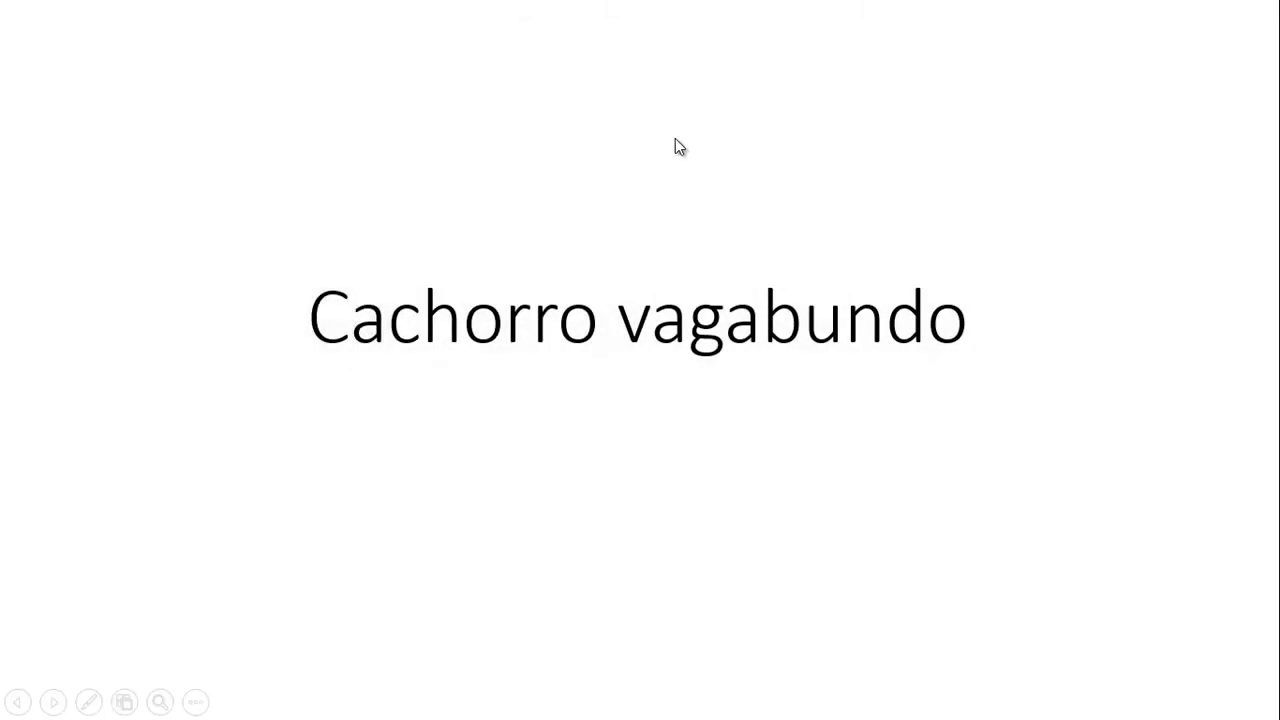
click(675, 145)
click(675, 140)
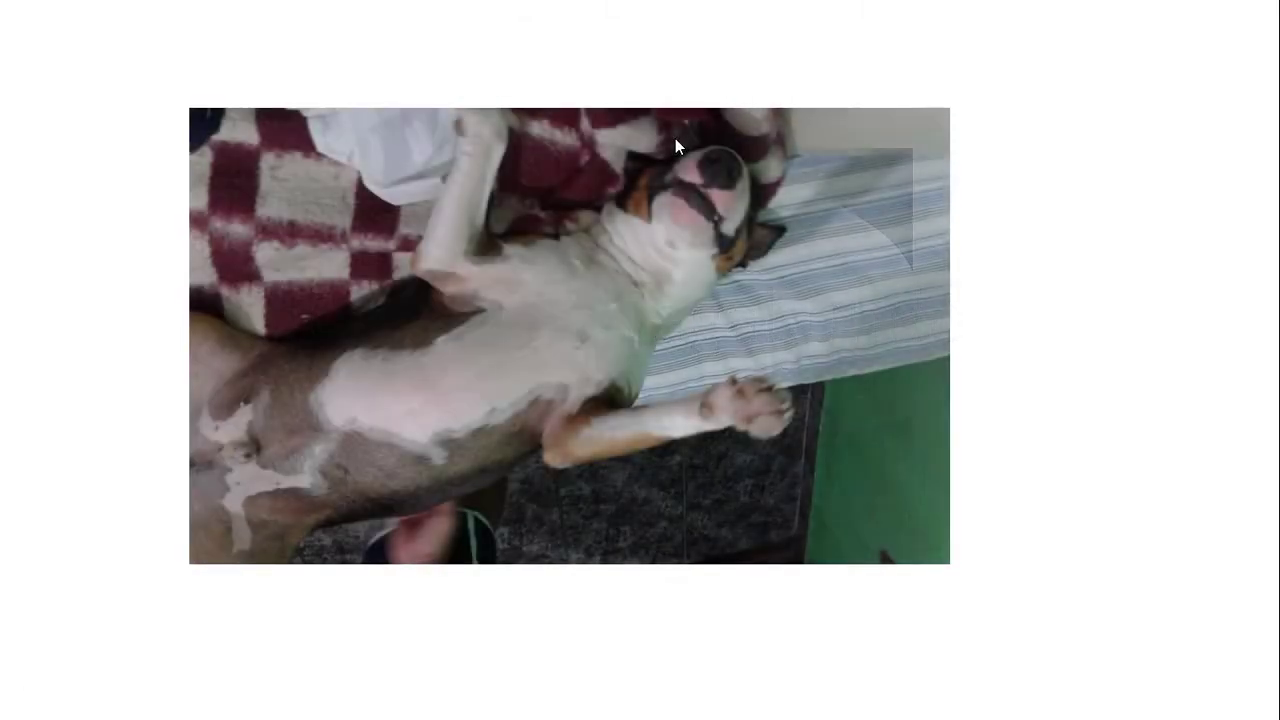
click(676, 141)
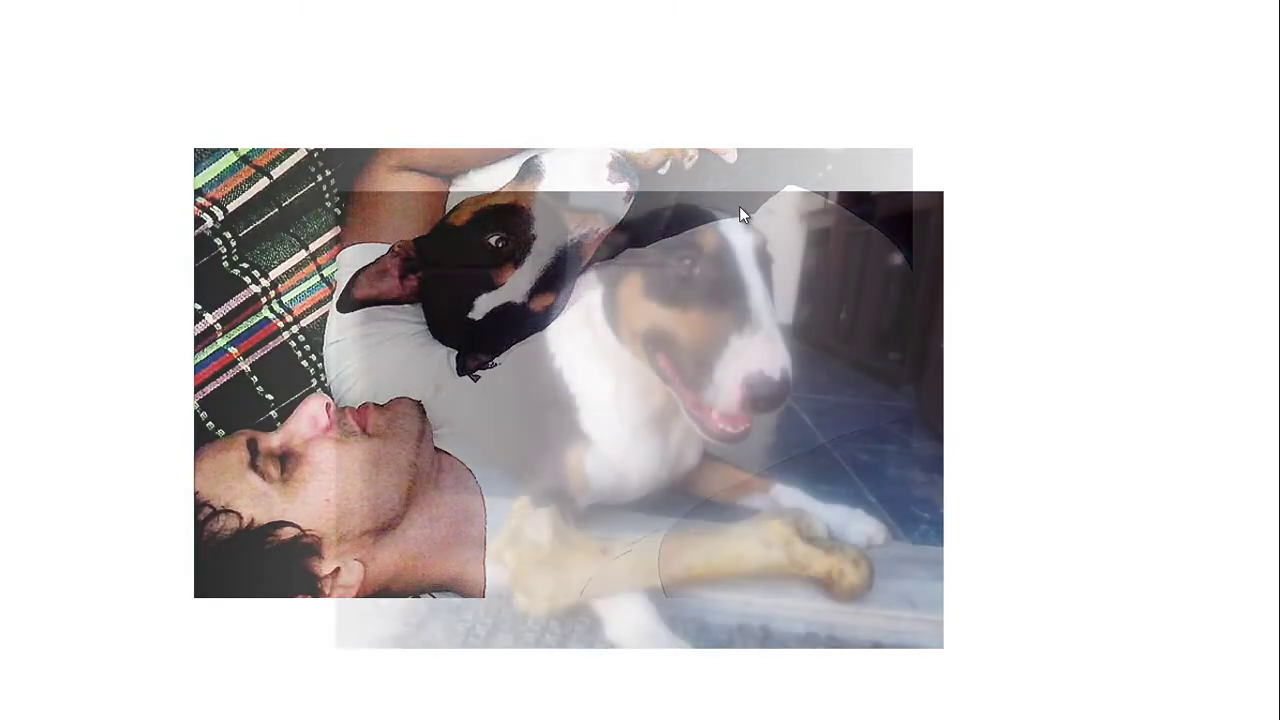
click(805, 229)
click(804, 230)
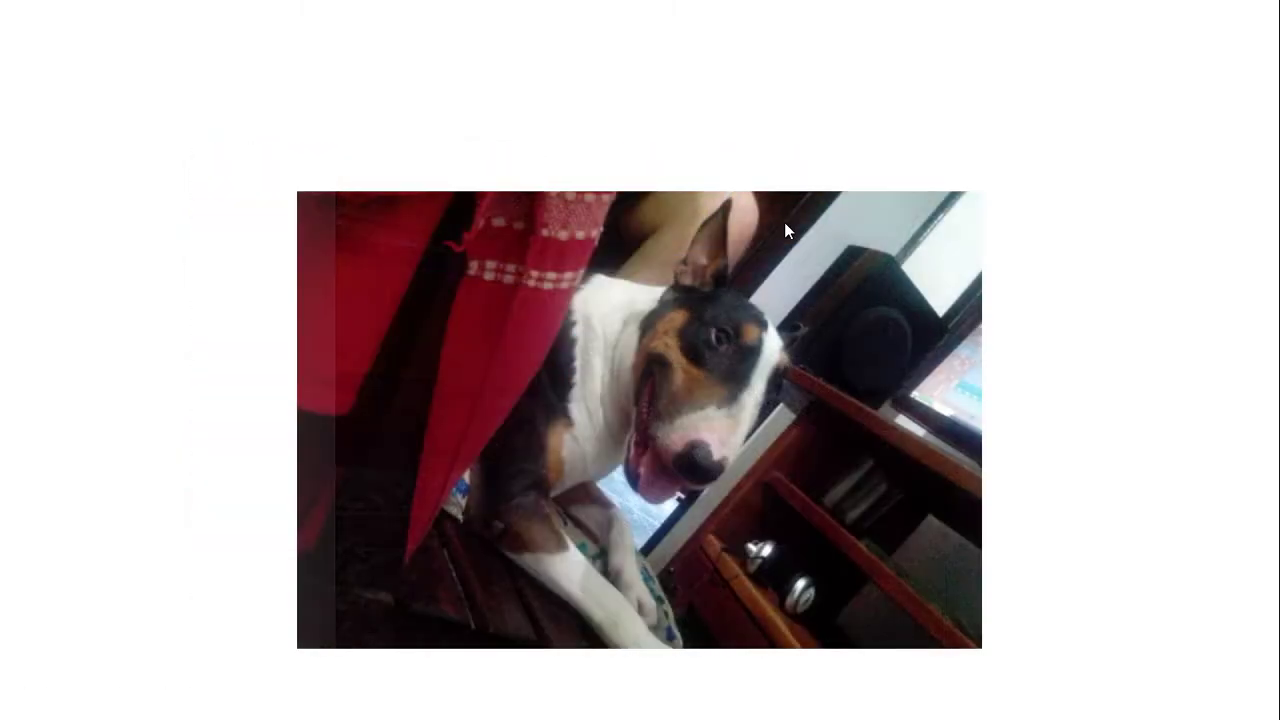
click(705, 222)
click(705, 217)
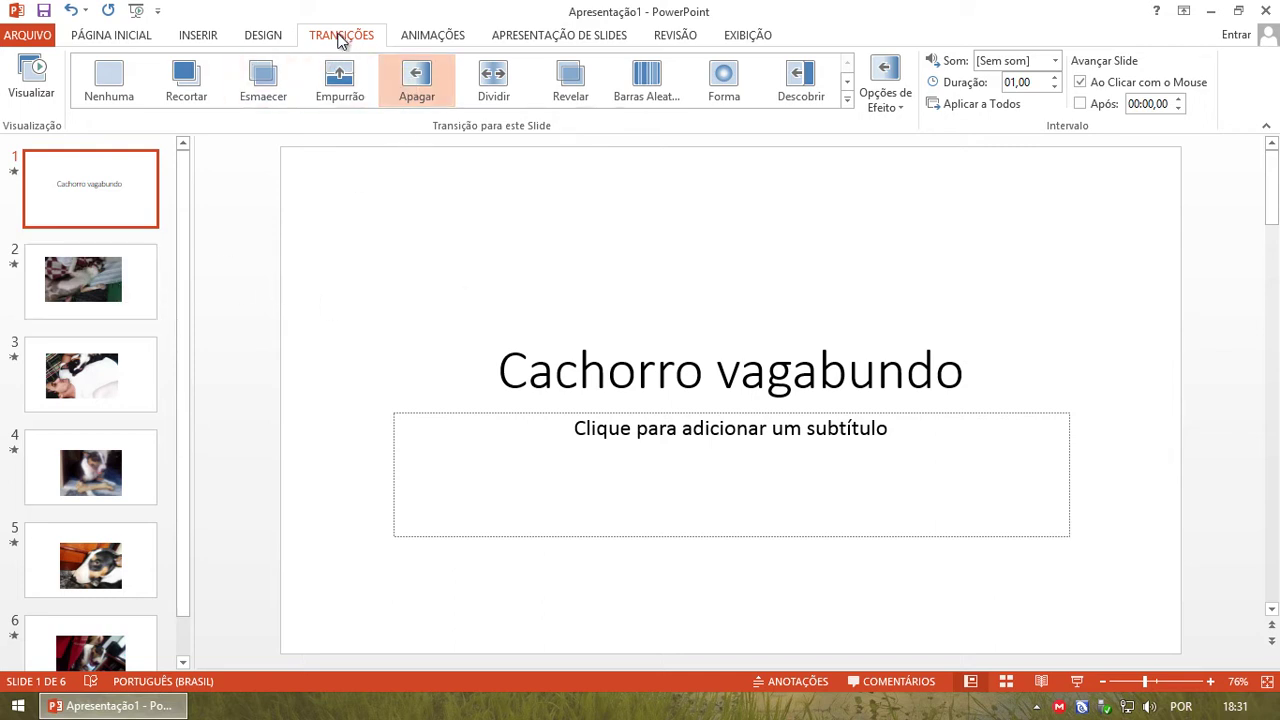
Show the Animações options on slide 2 and preview its transition
click(408, 38)
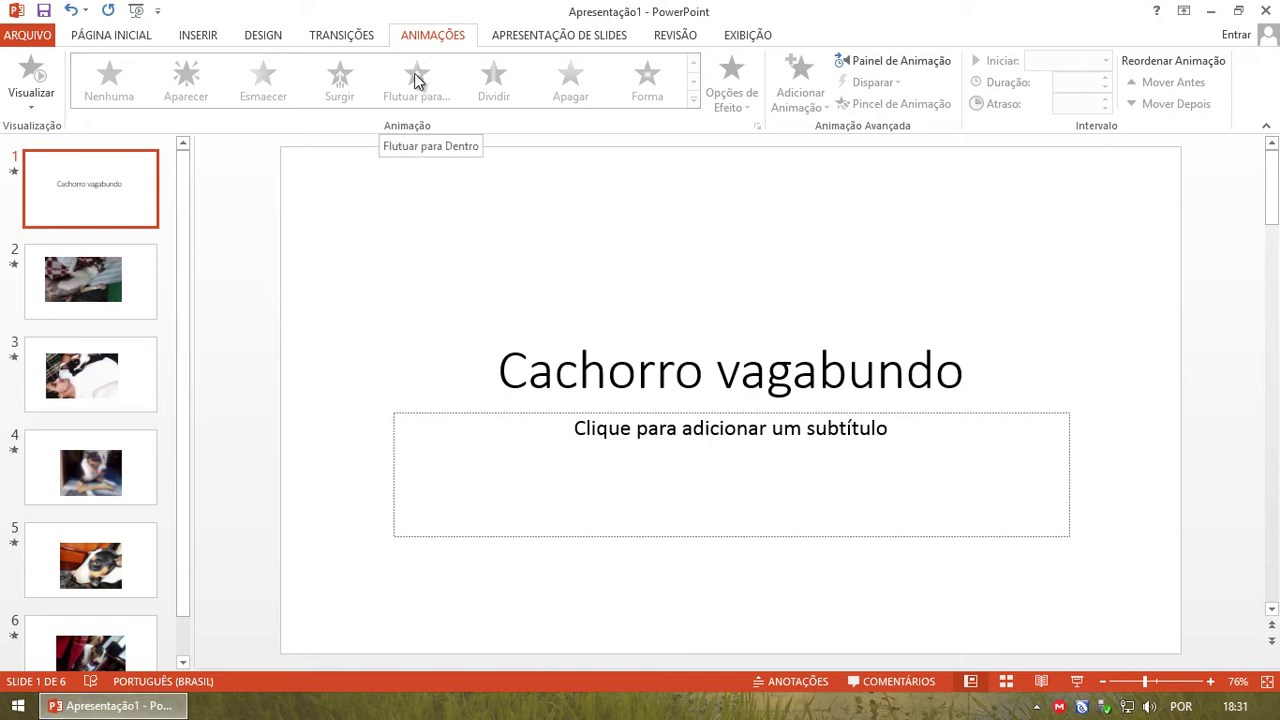
scroll(315, 291, down, 1)
click(542, 333)
click(159, 193)
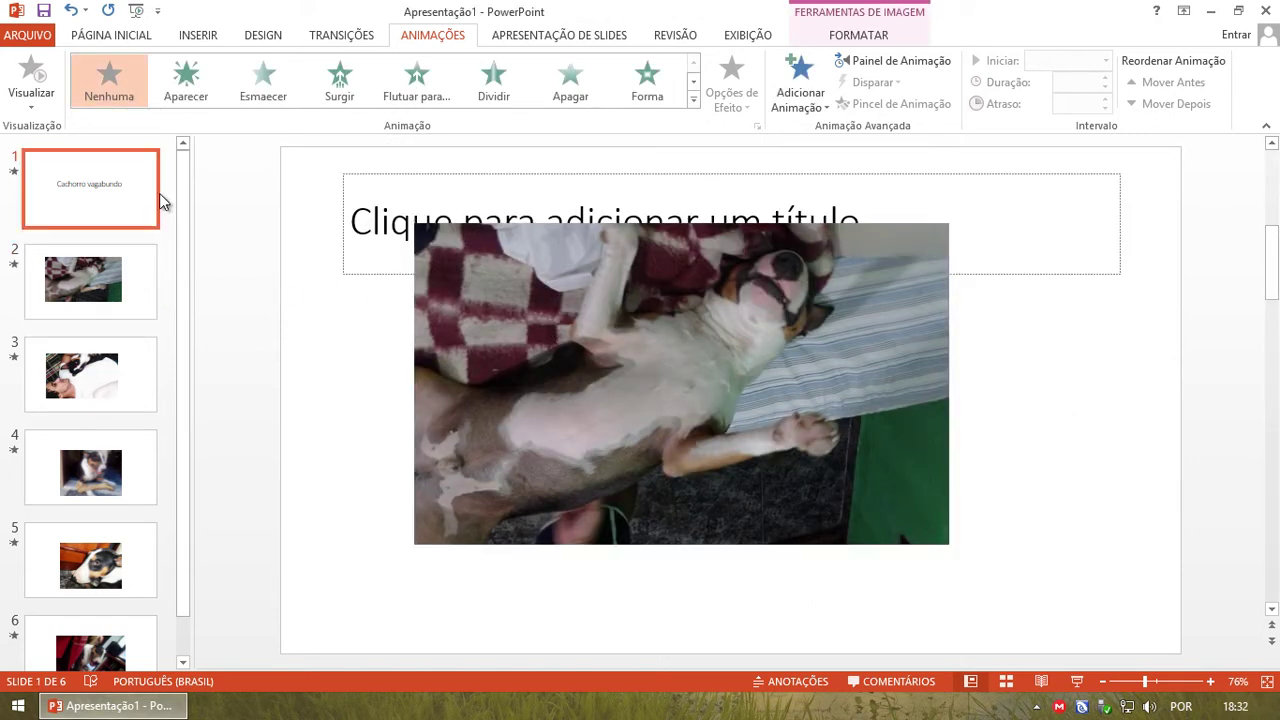
click(125, 288)
click(13, 266)
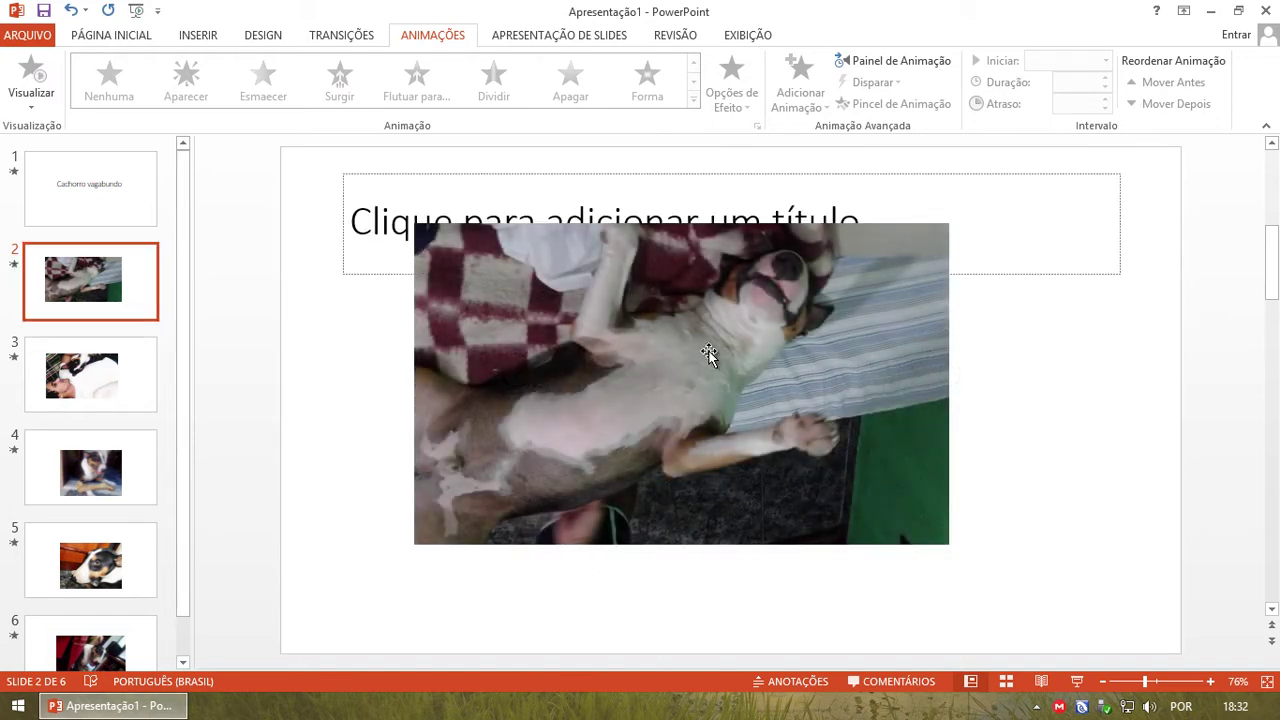
Move slide 2's dog photo below the title area, right of centre
click(668, 335)
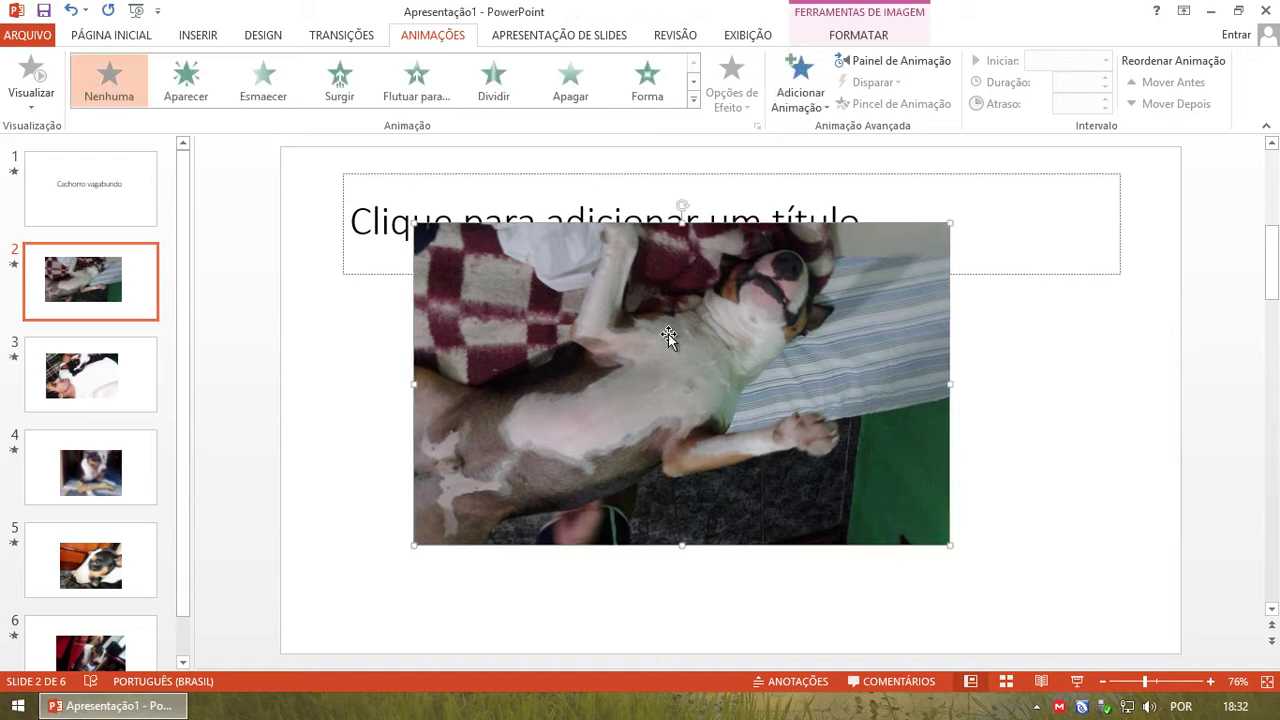
click(351, 334)
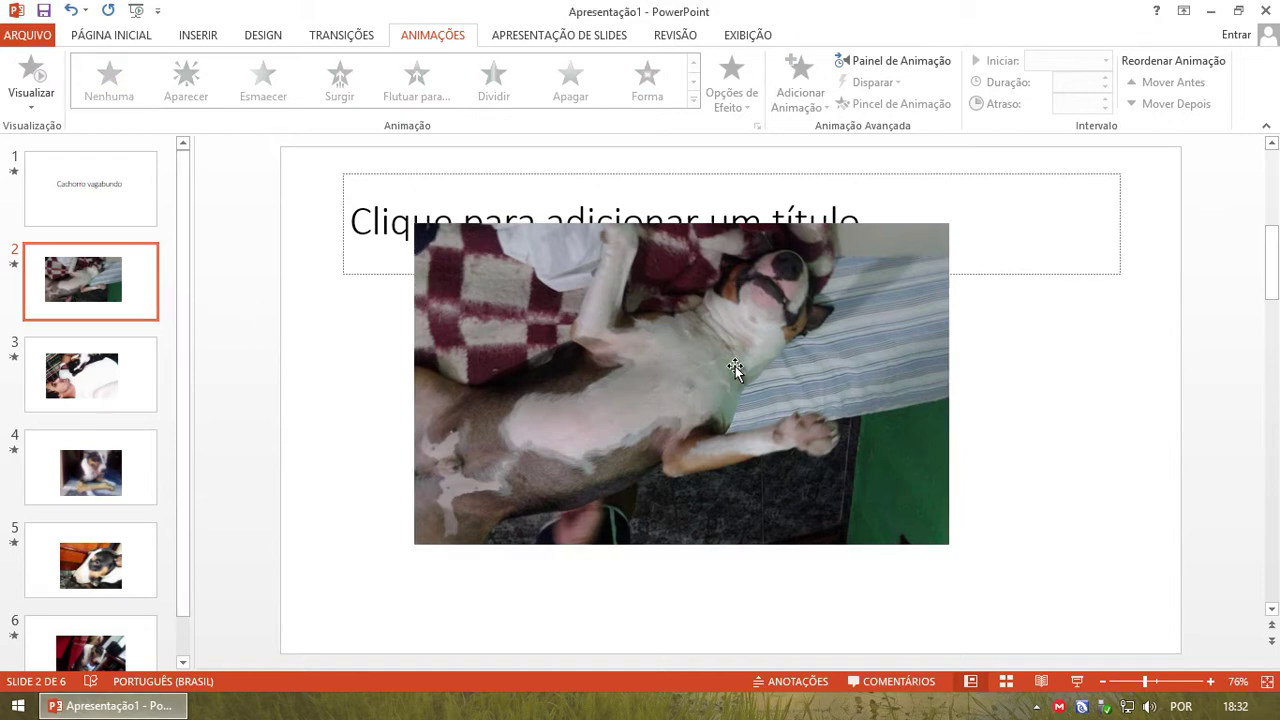
mouse_move(733, 365)
mouse_down()
mouse_move(738, 402)
mouse_move(577, 341)
mouse_up()
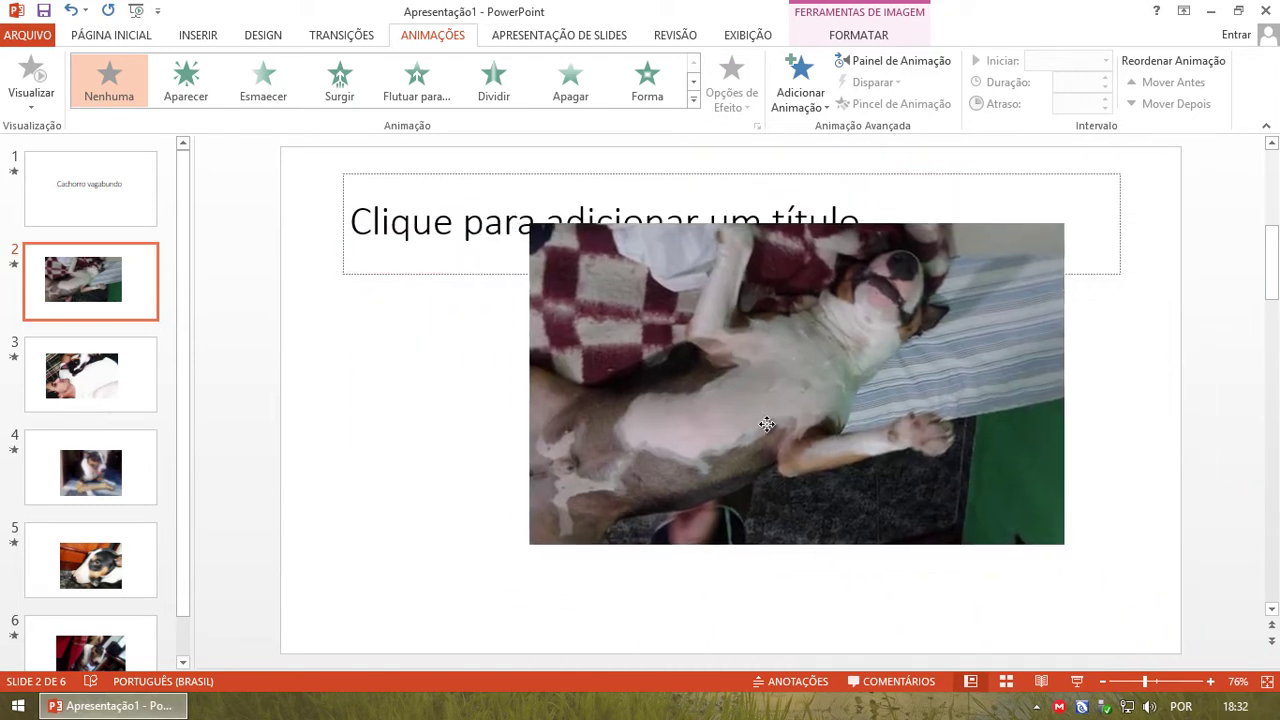
mouse_move(577, 341)
mouse_down()
mouse_move(735, 394)
mouse_move(668, 416)
mouse_up()
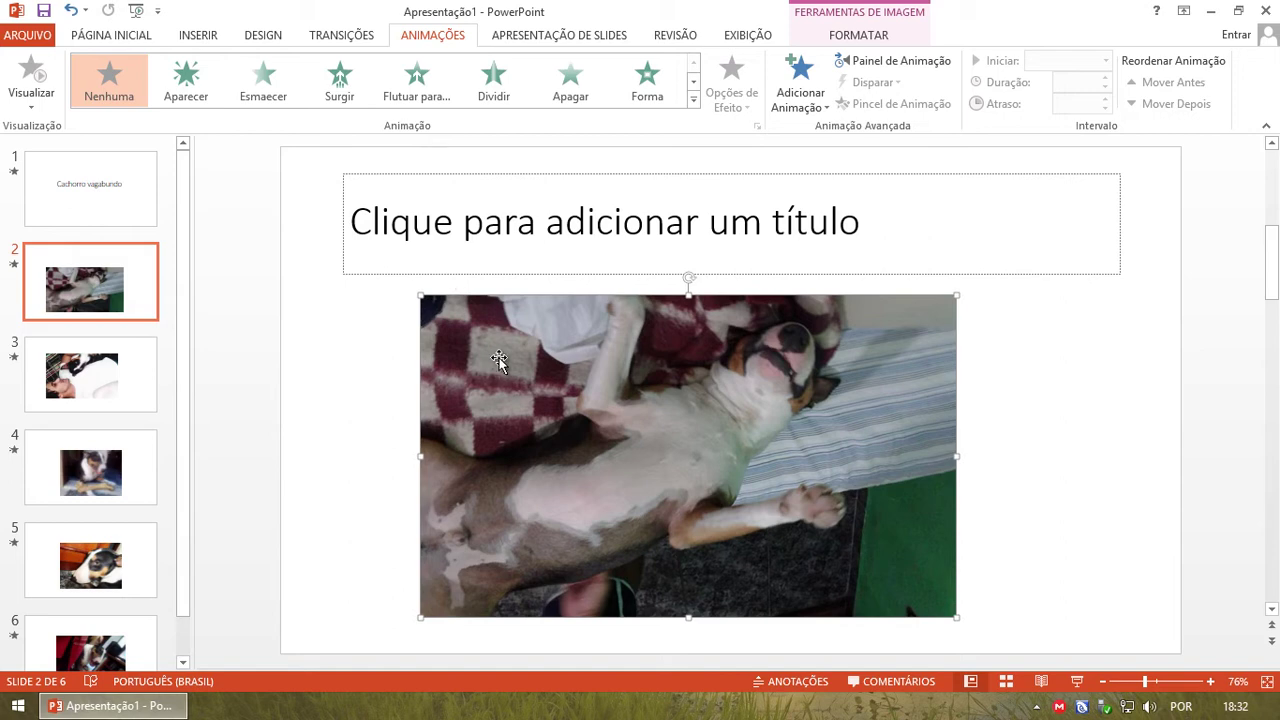
drag(499, 360, 645, 337)
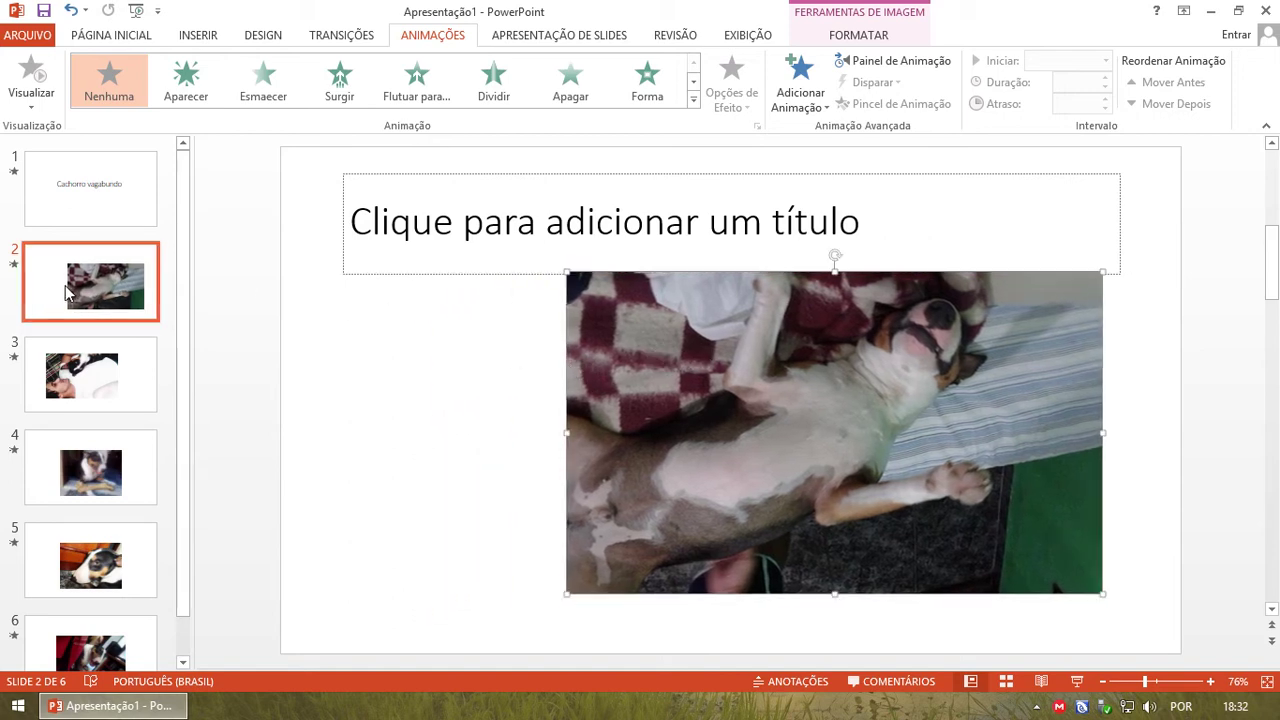
Apply the green Facetado design theme to all six slides
click(96, 212)
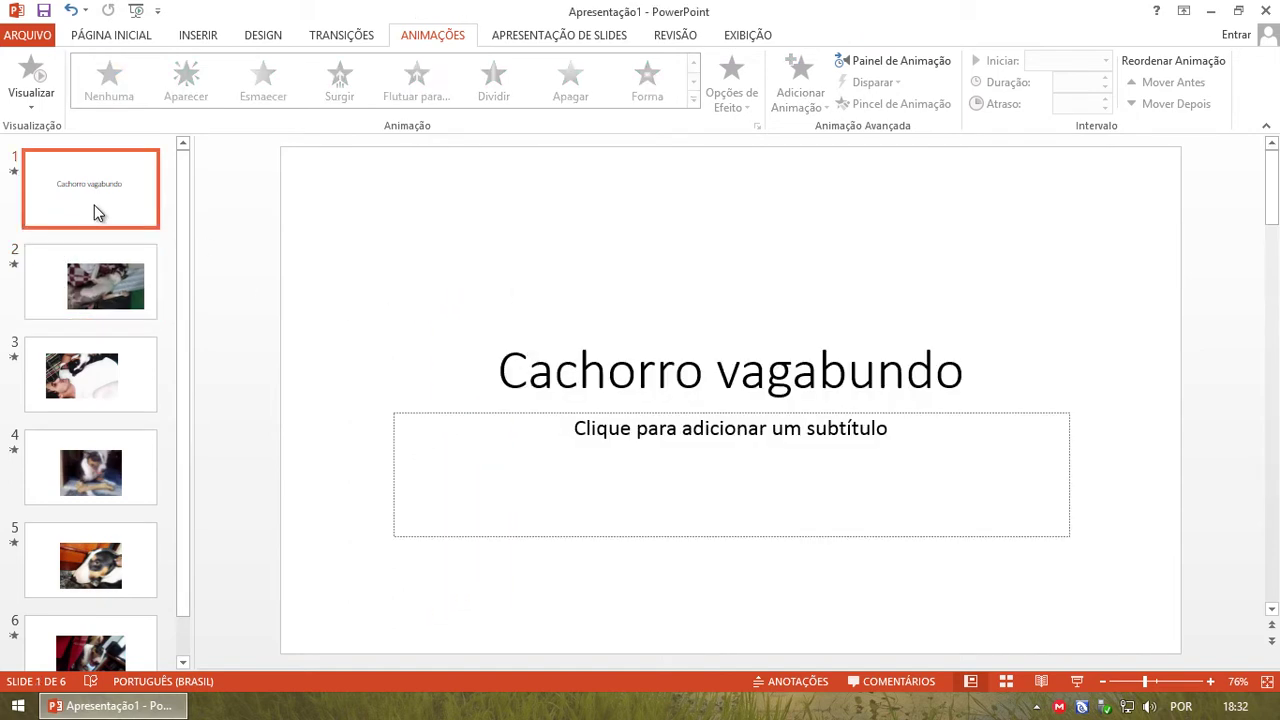
click(372, 38)
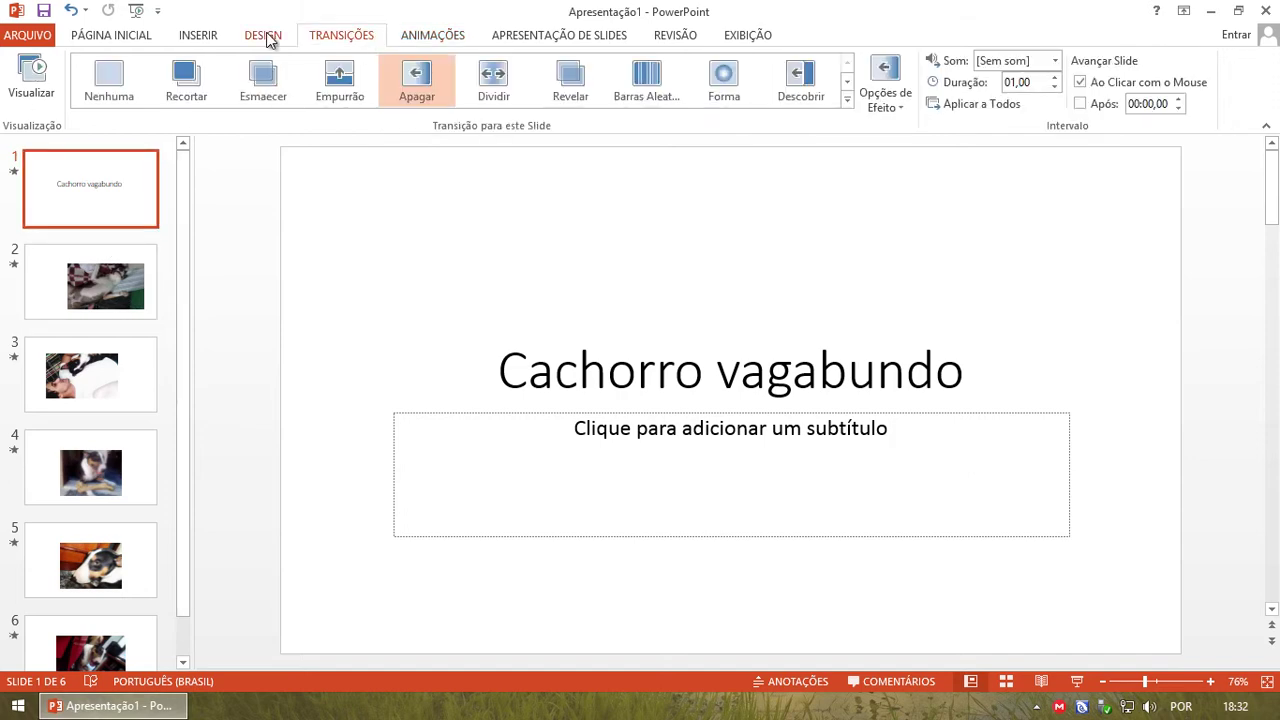
click(265, 36)
click(310, 80)
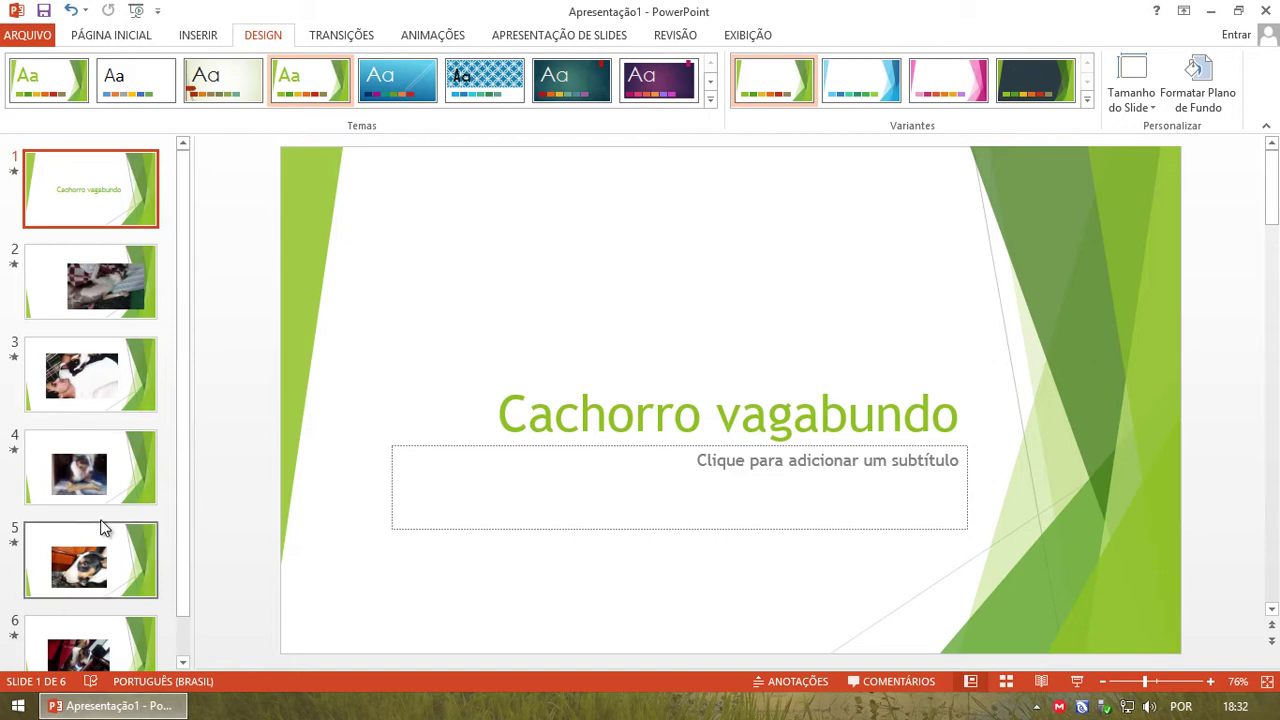
click(199, 37)
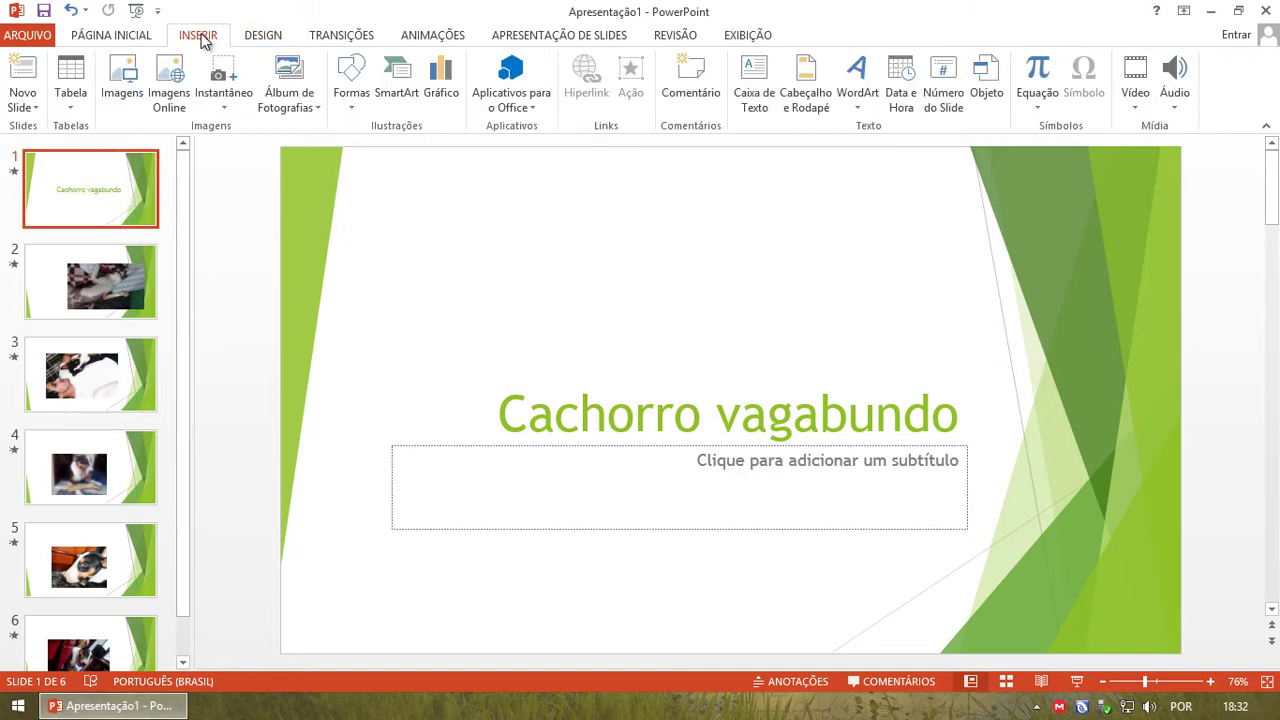
Expand the full Animação effects gallery for slide 2's dog photo
click(408, 37)
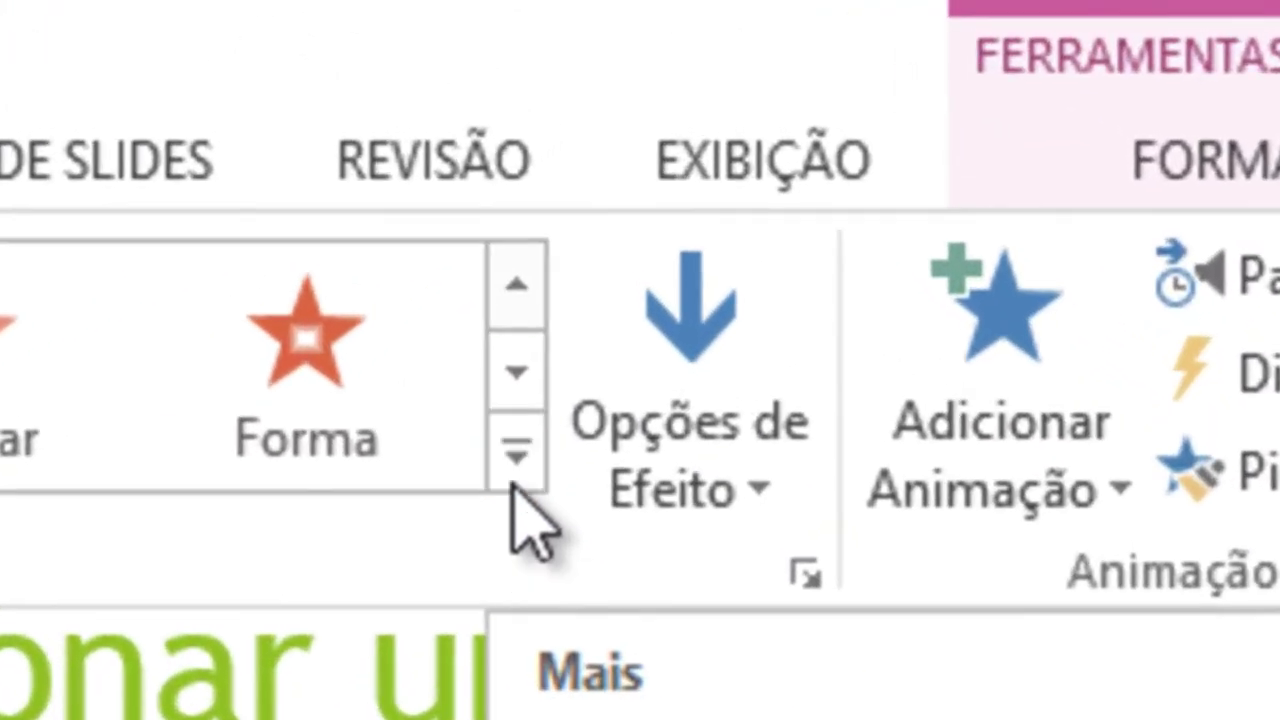
click(515, 480)
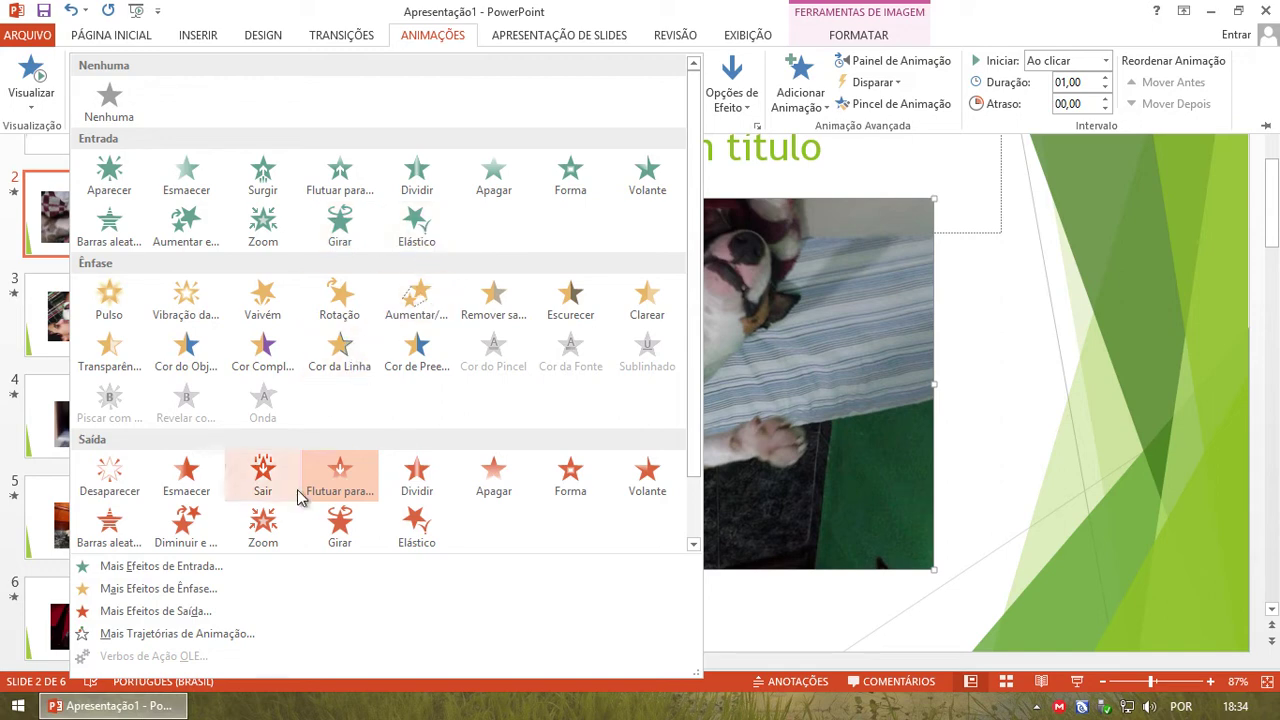
Open Mais Efeitos de Entrada and preview Bumerangue on the slide 2 photo
click(105, 568)
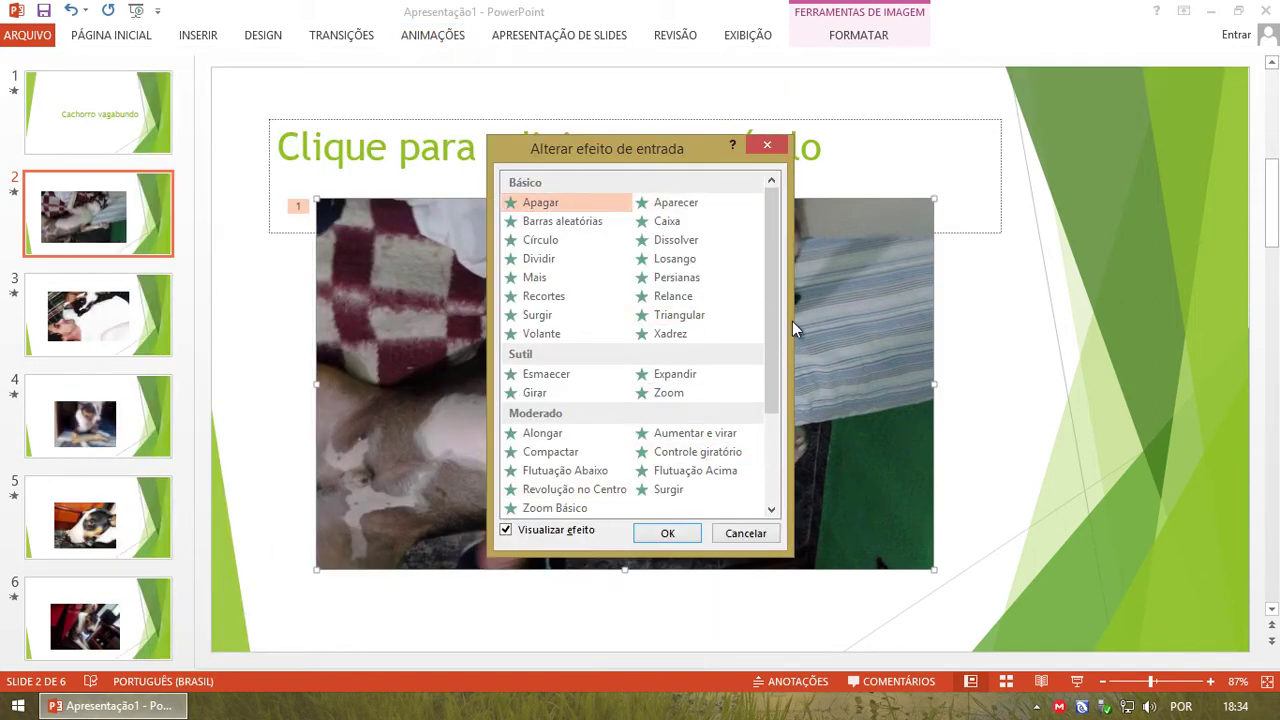
scroll(758, 260, down, 3)
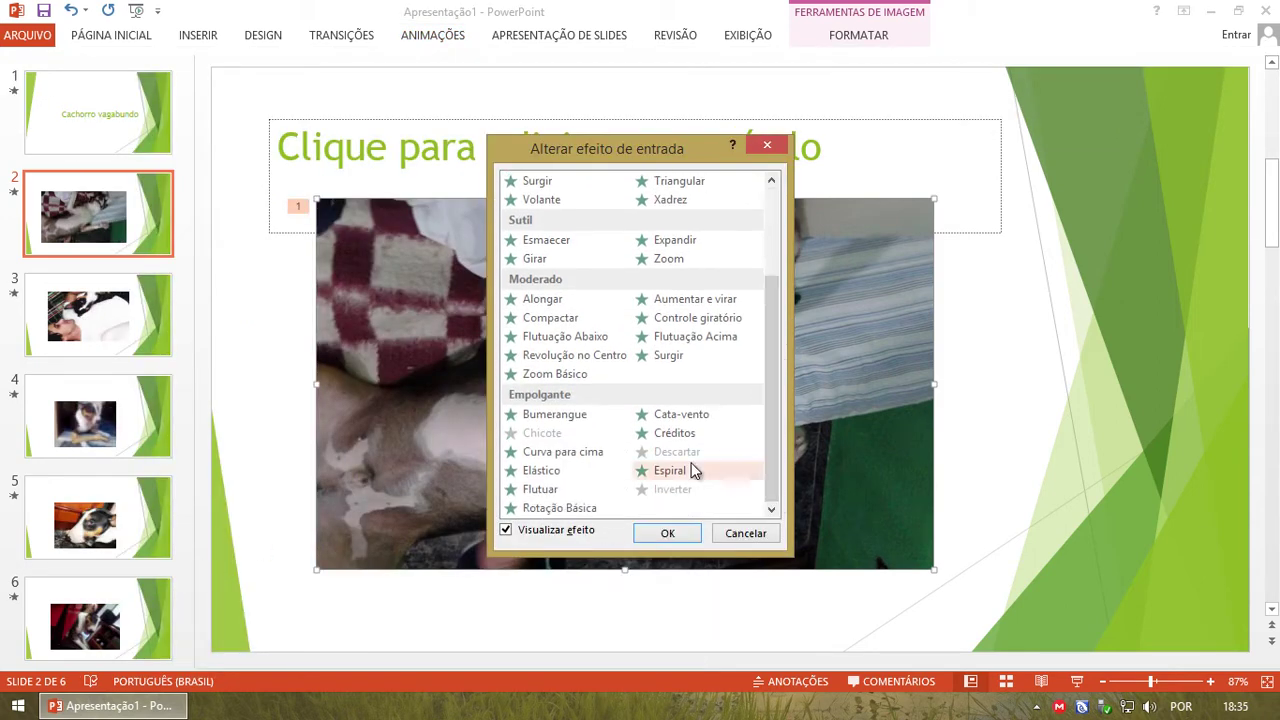
click(563, 414)
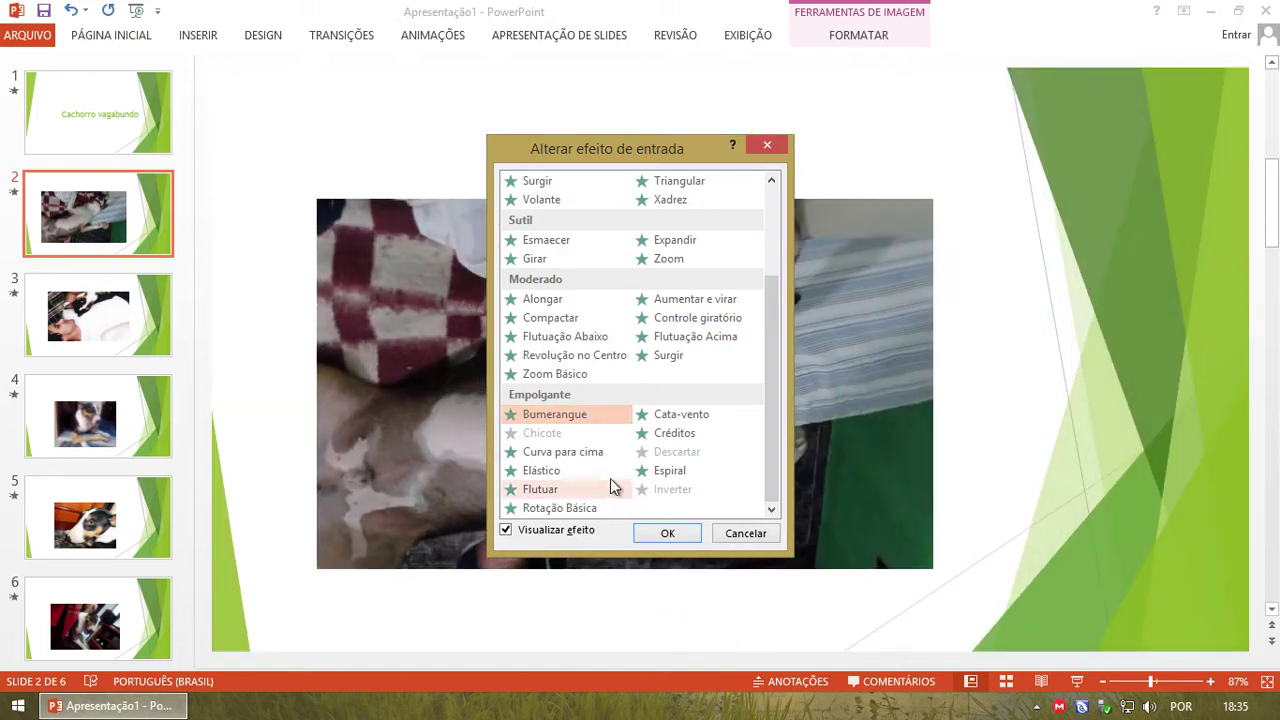
drag(583, 149, 1043, 60)
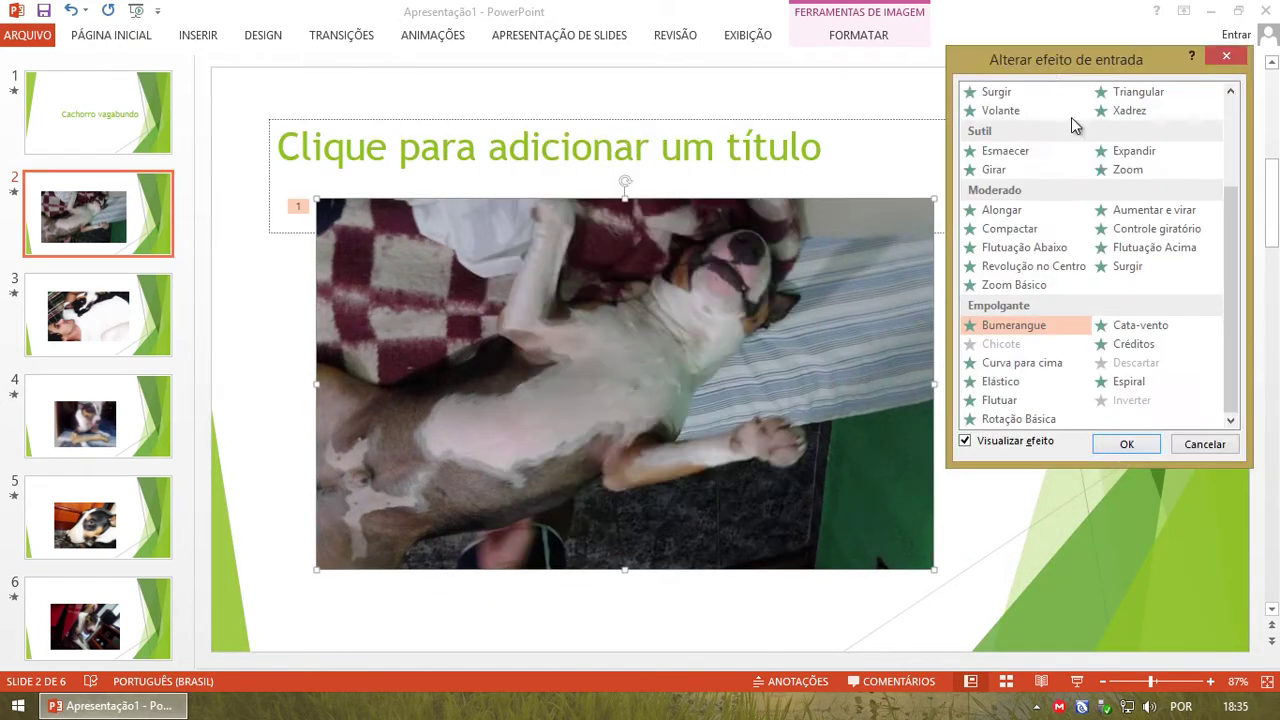
drag(1230, 278, 1229, 130)
Preview several entrances, apply Revolução no Centro to the photo, and return to slide 1
click(1069, 134)
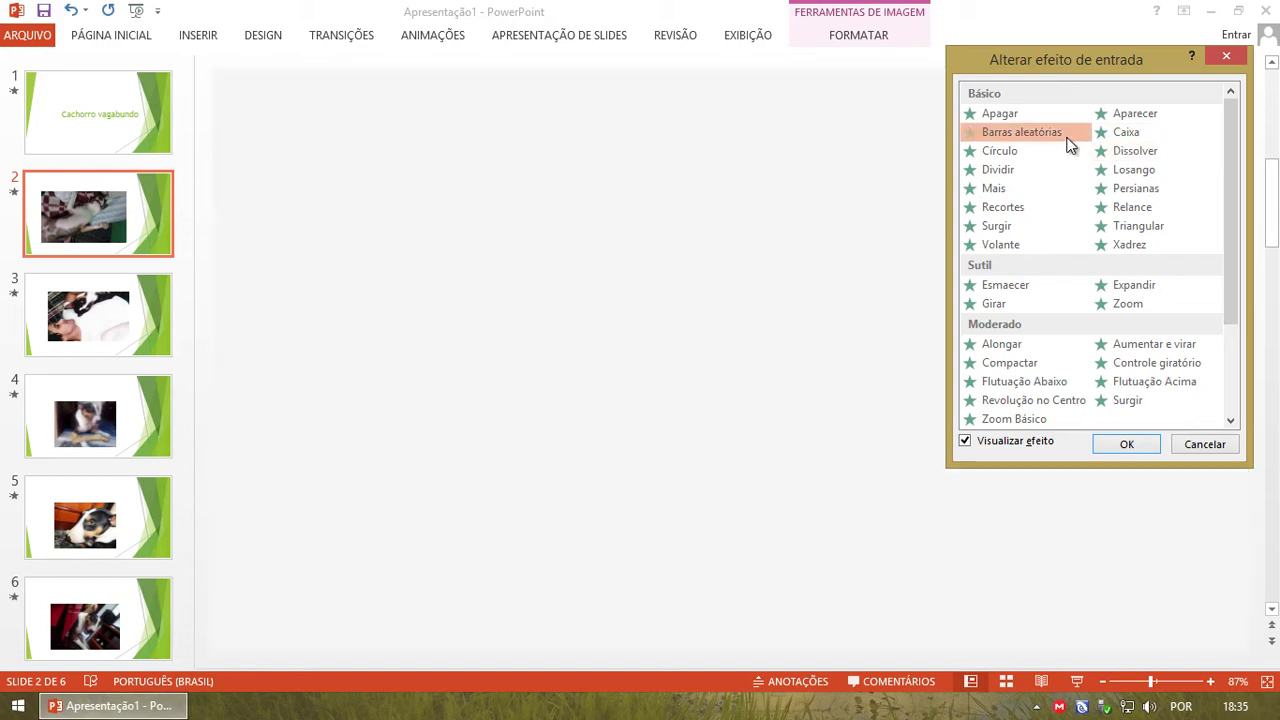
click(1010, 152)
click(995, 188)
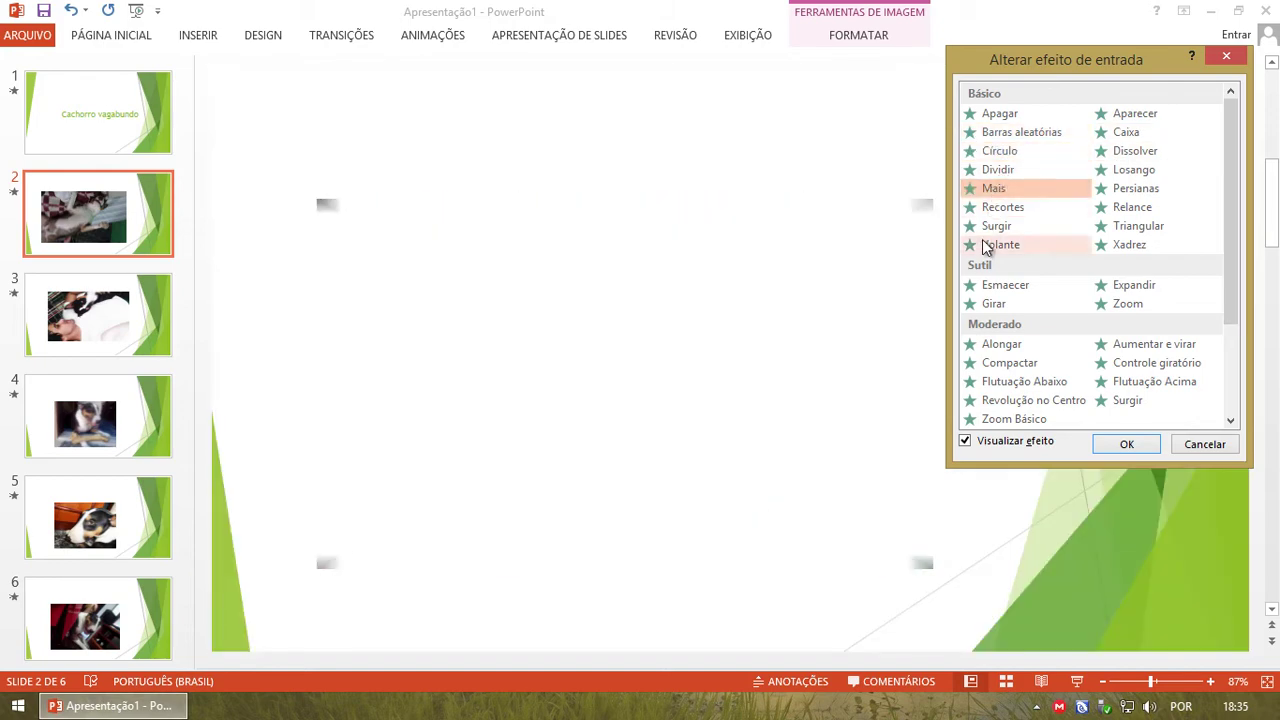
click(1017, 227)
scroll(1017, 230, down, 1)
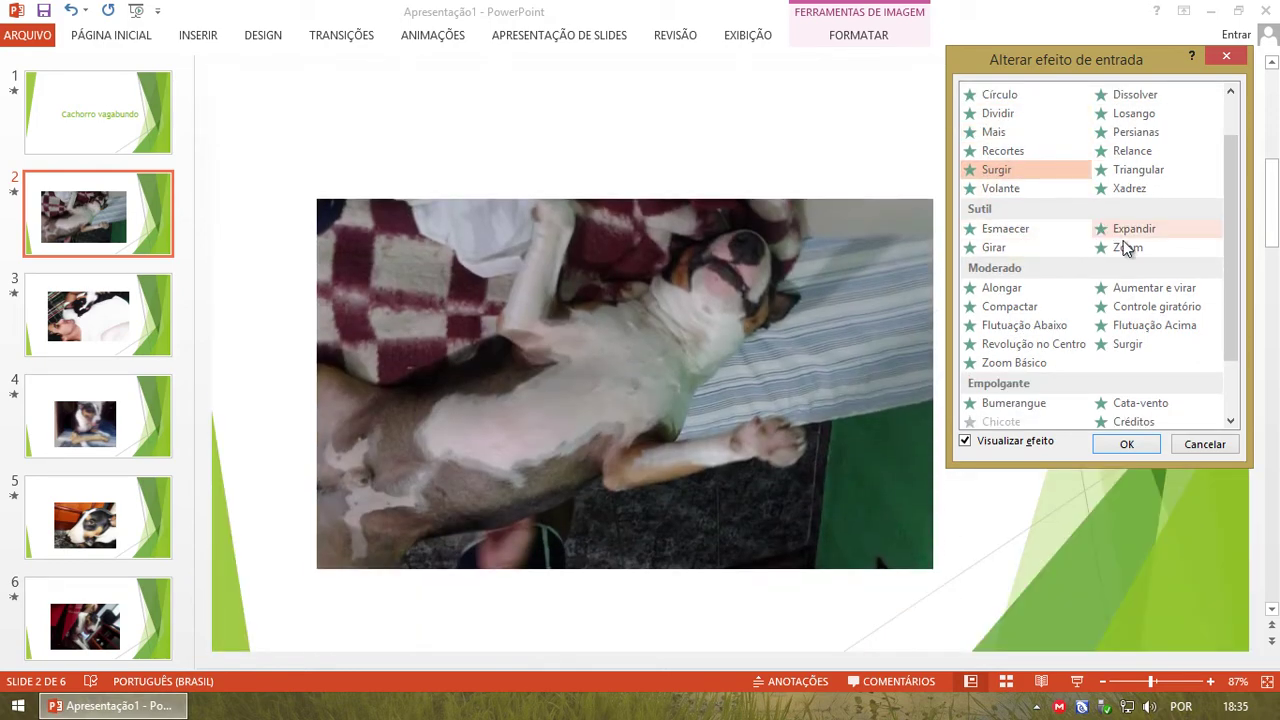
click(1139, 308)
click(1066, 325)
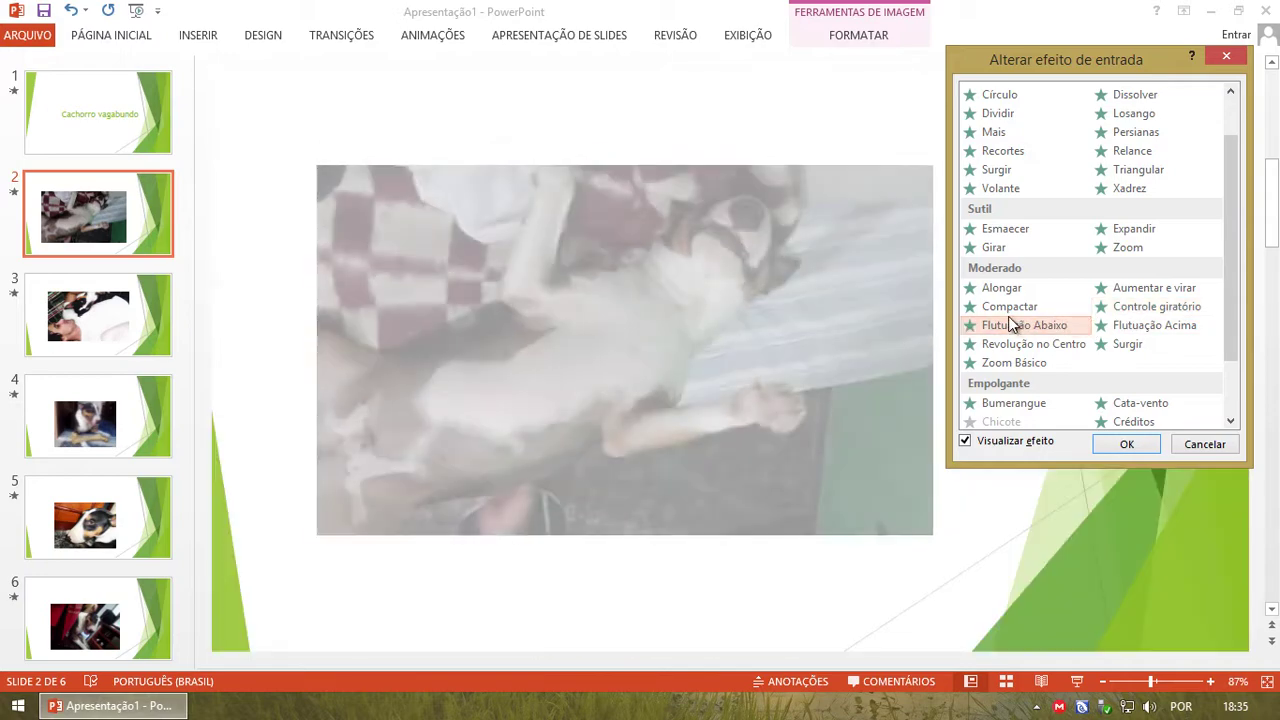
click(1010, 344)
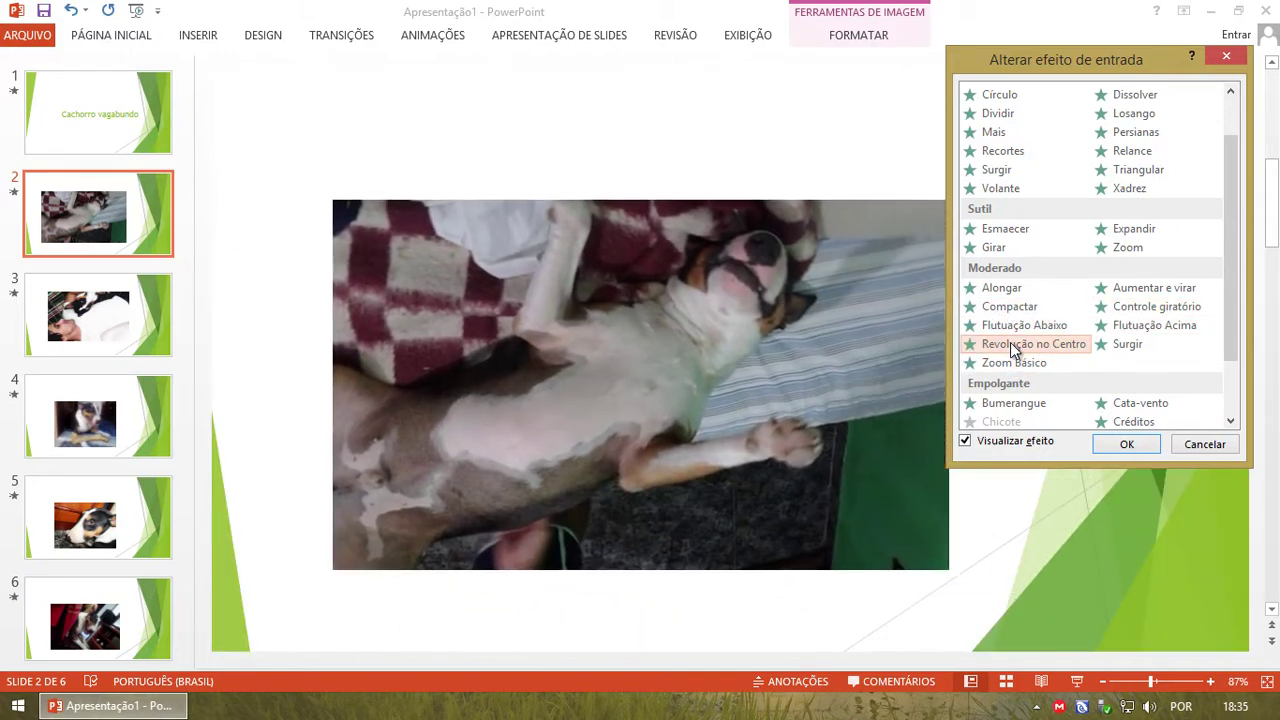
click(1126, 444)
click(104, 115)
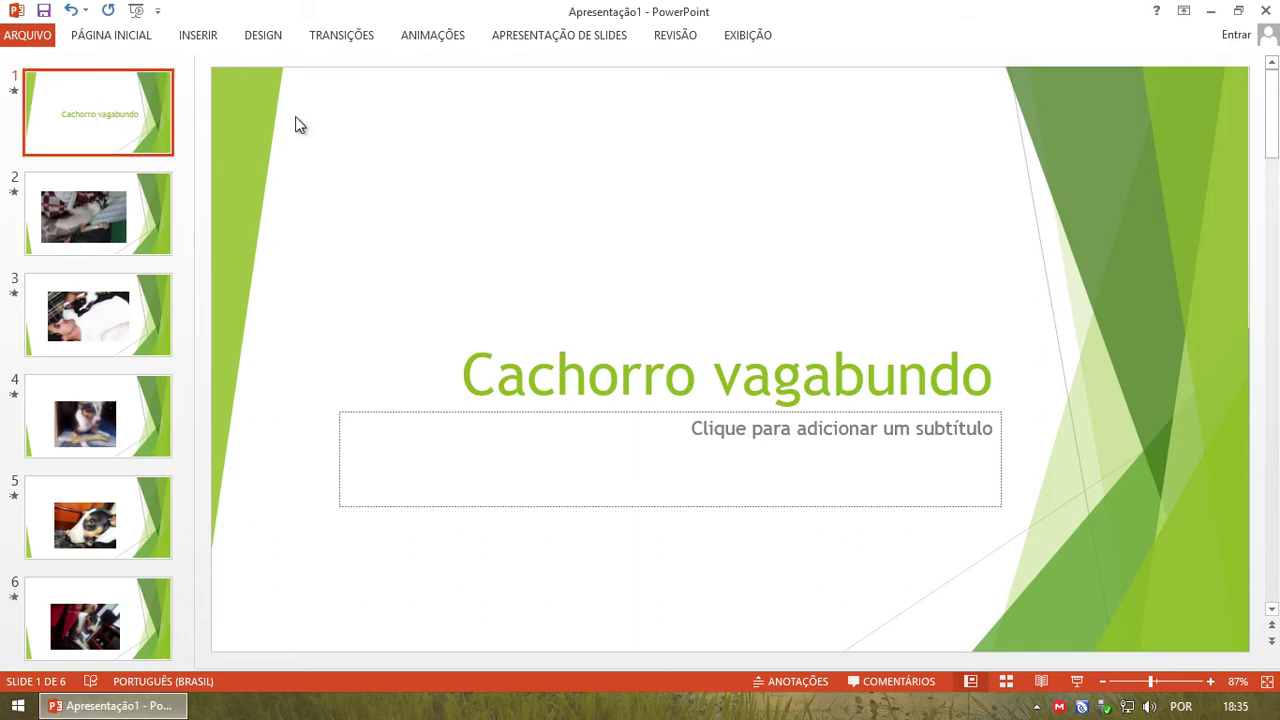
Play the slide show from the start through slide 2, then end it
key(F5)
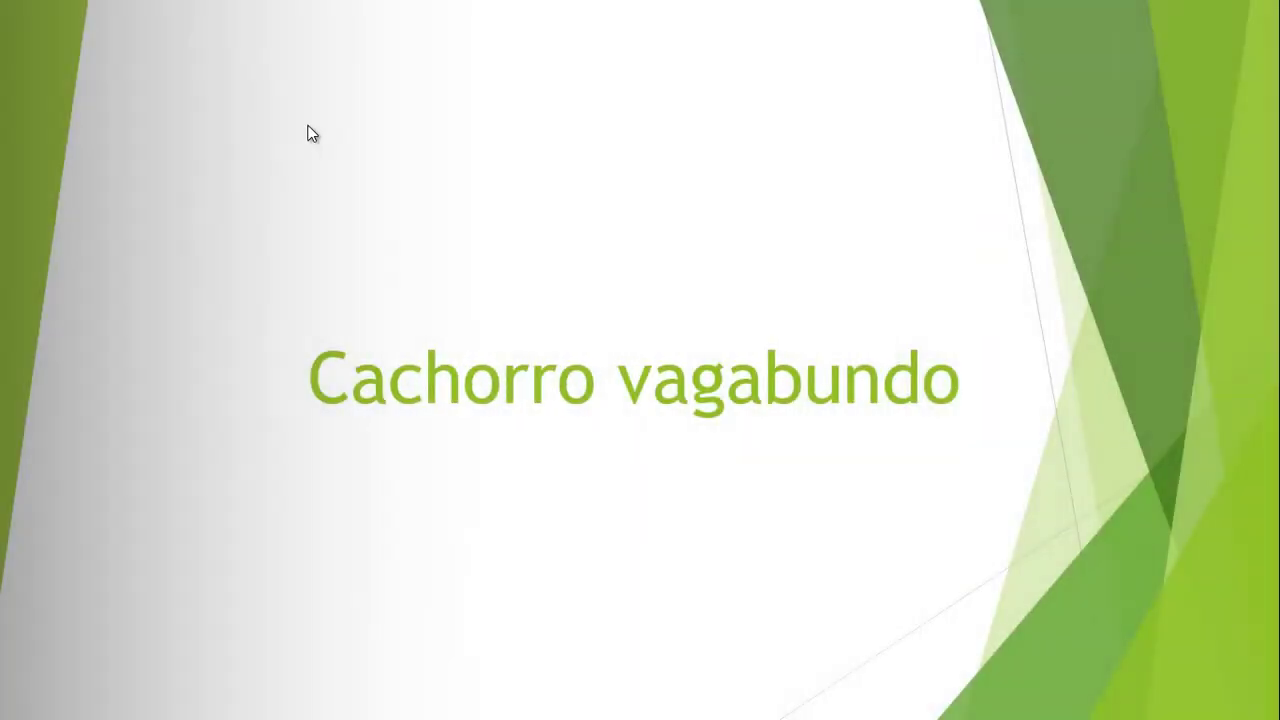
click(519, 268)
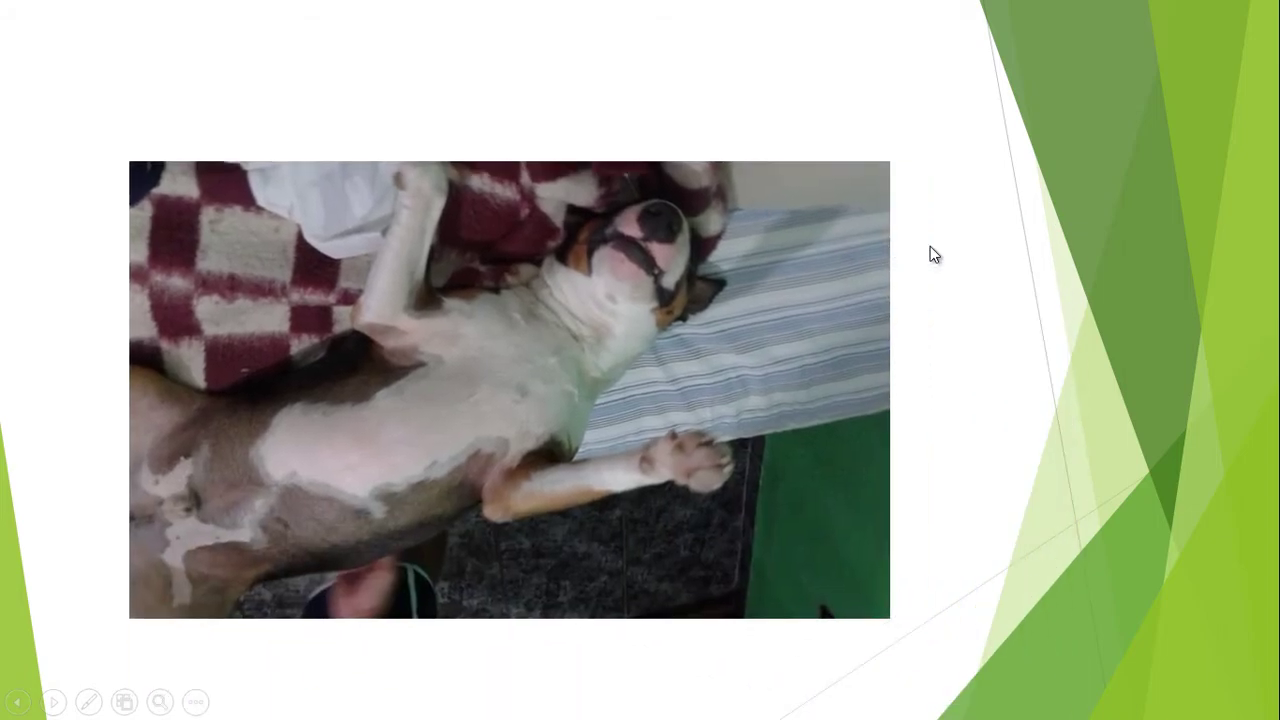
key(Escape)
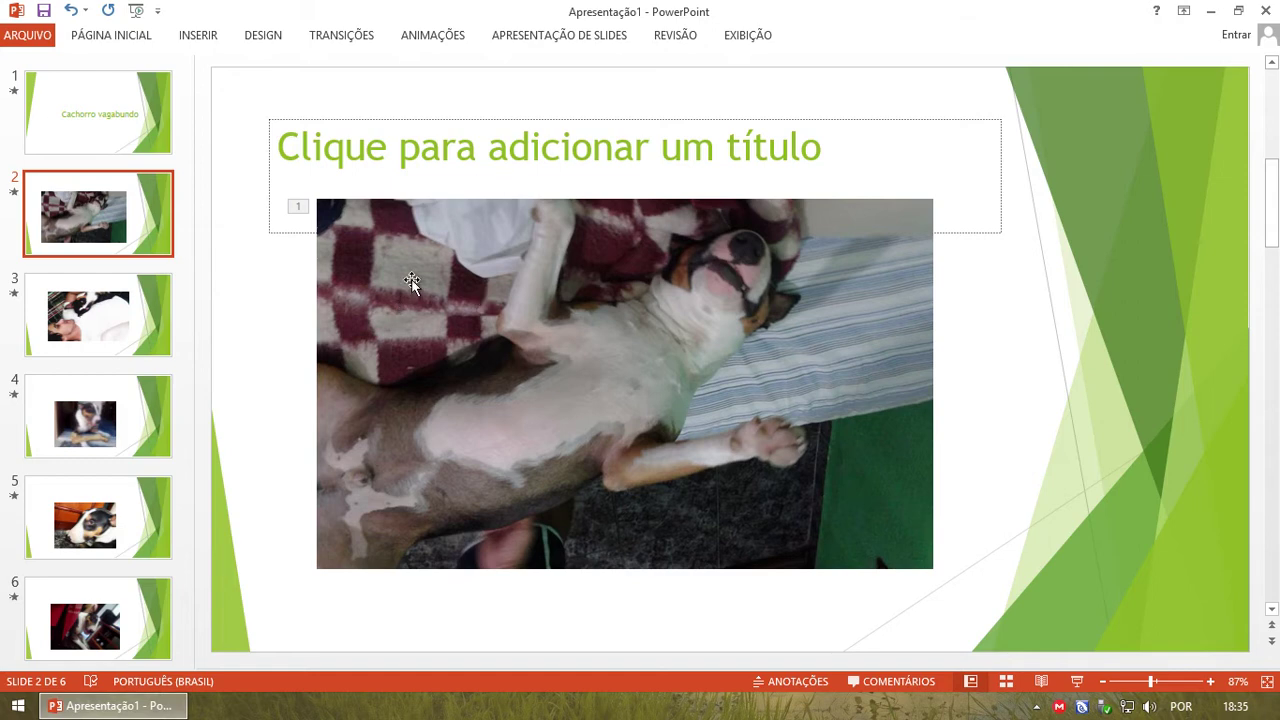
Move slide 2's dog photo toward the lower right and shrink it slightly
click(918, 508)
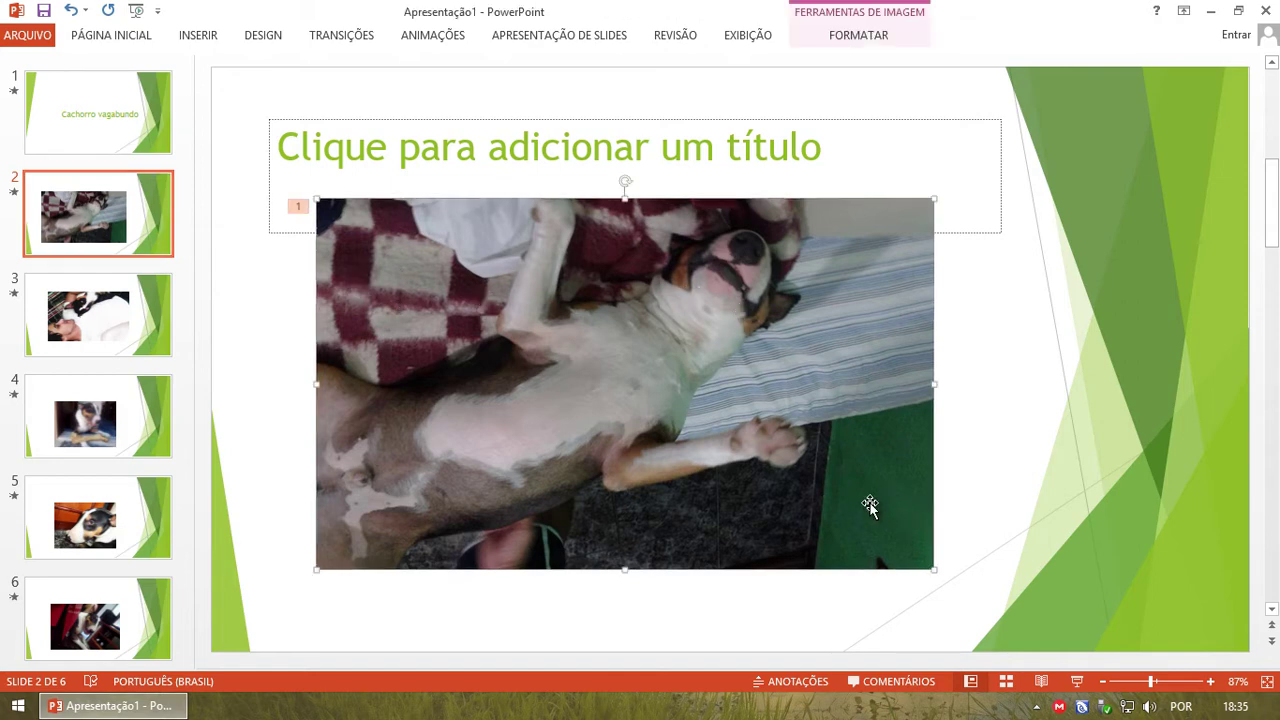
mouse_move(871, 507)
mouse_down()
mouse_move(849, 471)
mouse_move(1143, 565)
mouse_up()
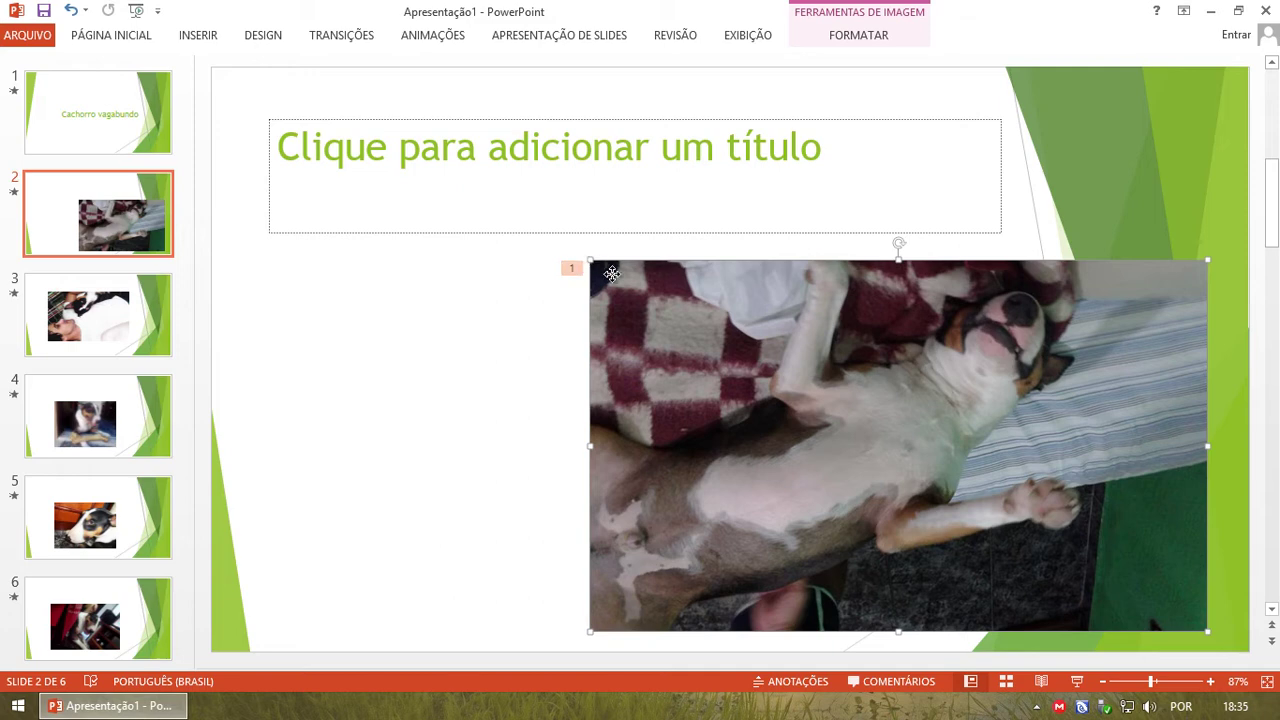
drag(611, 273, 671, 297)
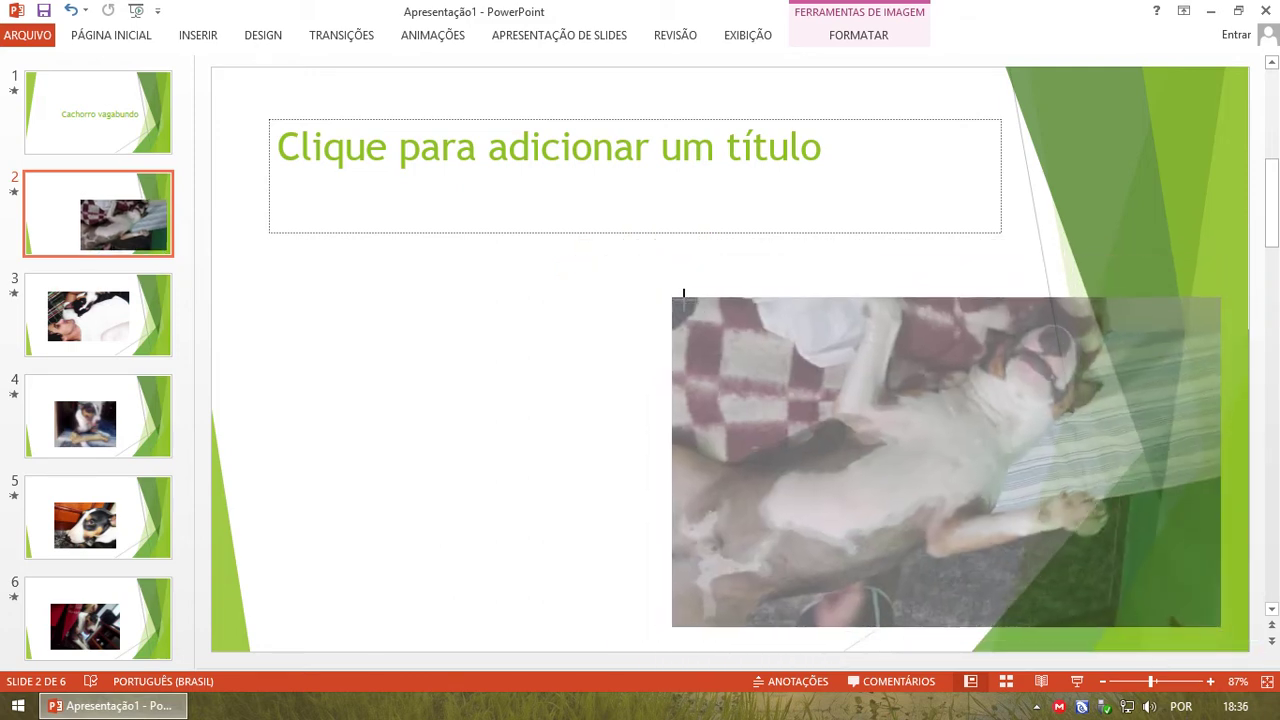
drag(600, 253, 685, 305)
click(205, 38)
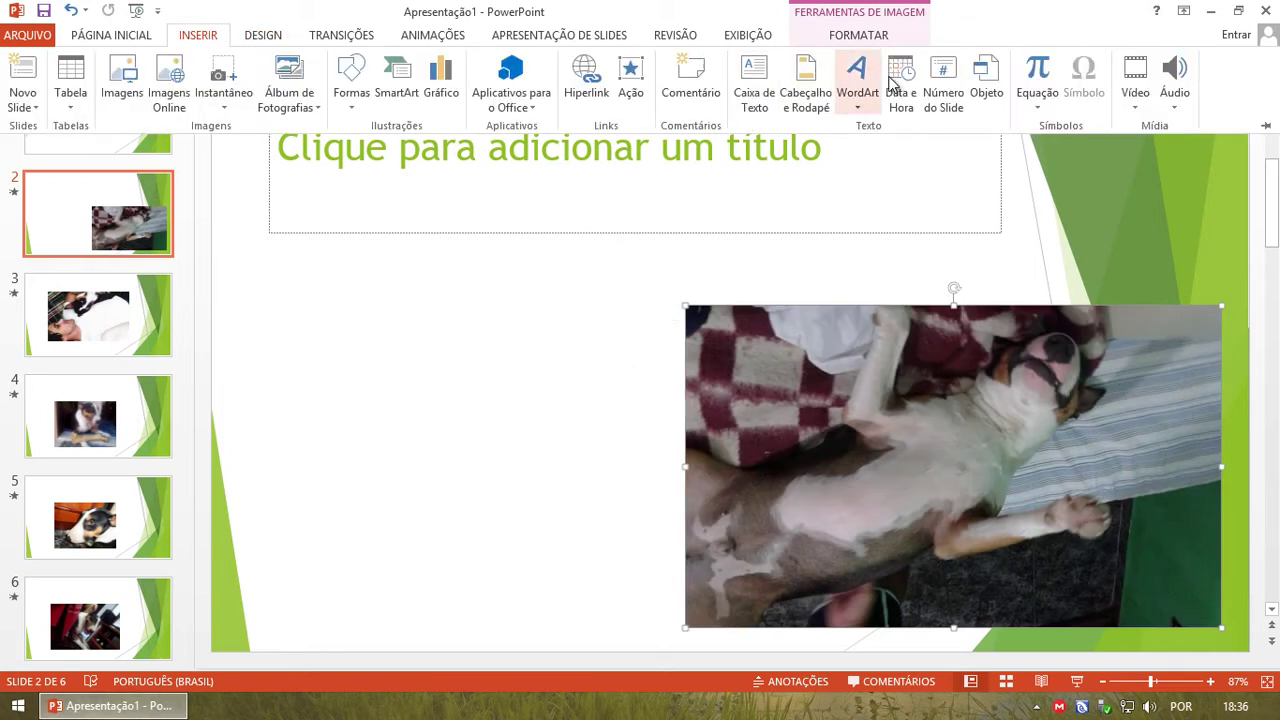
click(754, 90)
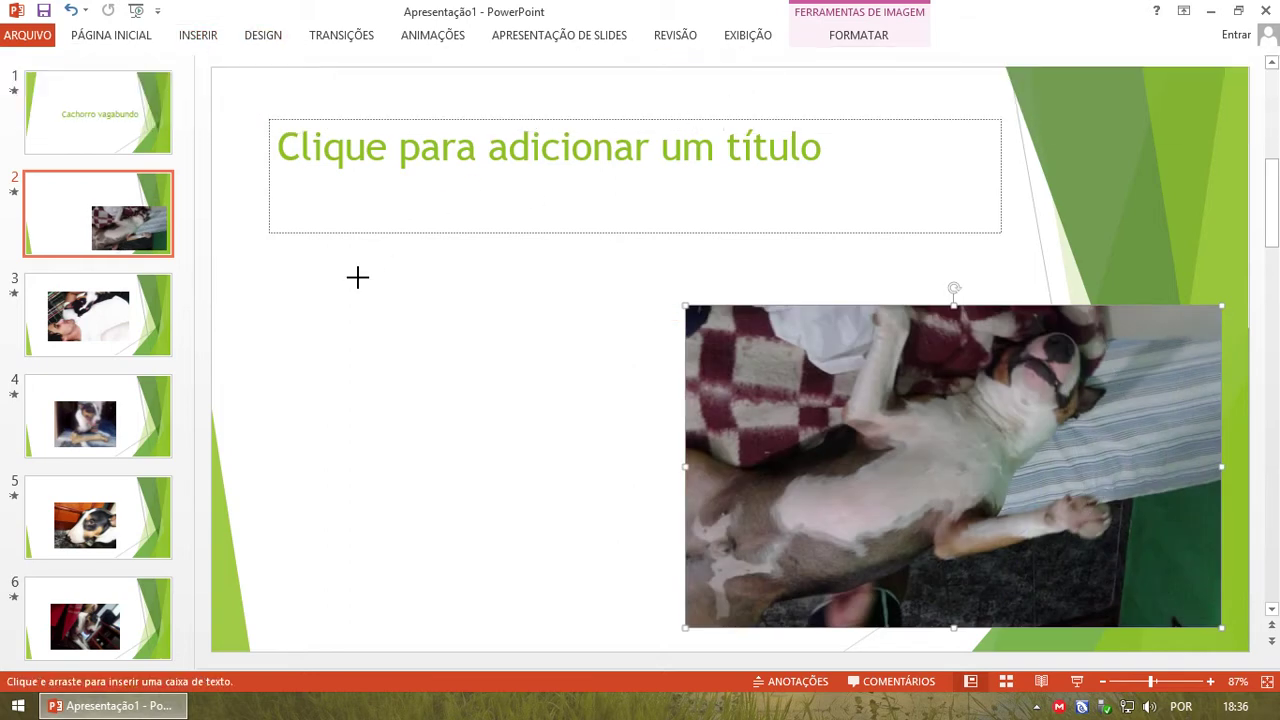
Add a two-line caption 'Olhem só esse vagabundo / como está preocupado com a crise no país…' beside the dog photo
drag(358, 278, 622, 471)
text(Olh)
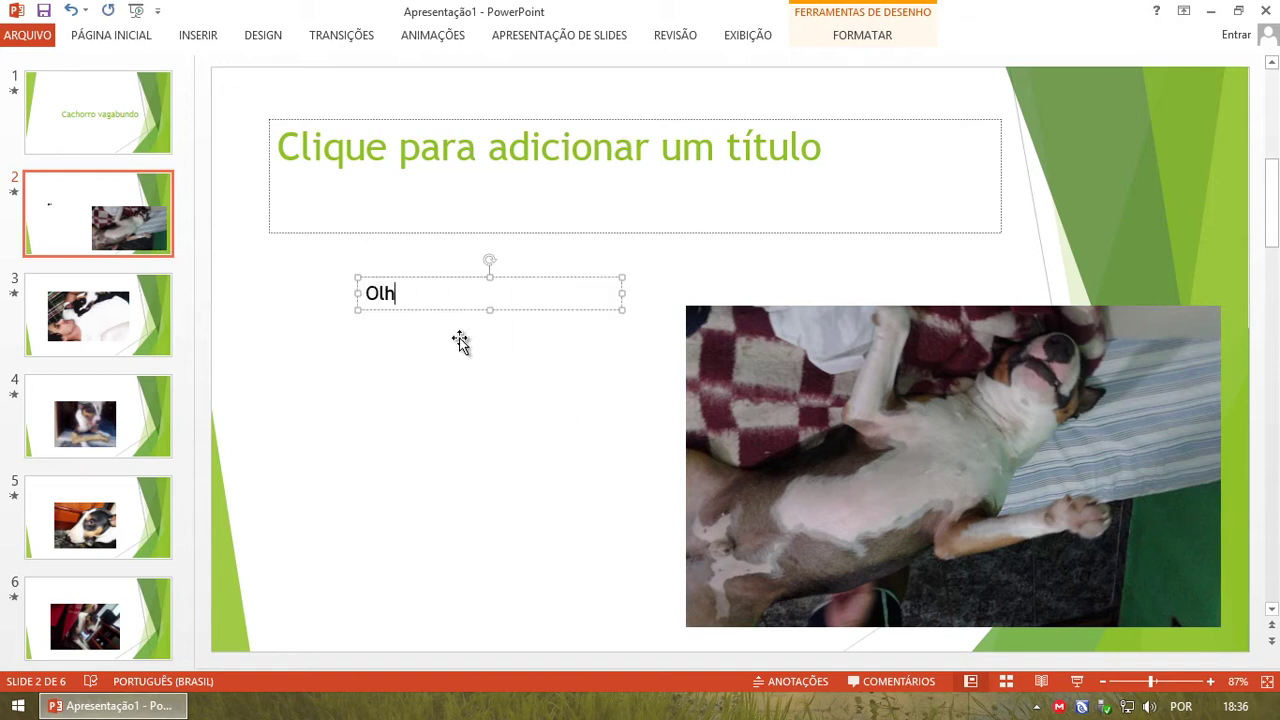
text(em só esse va)
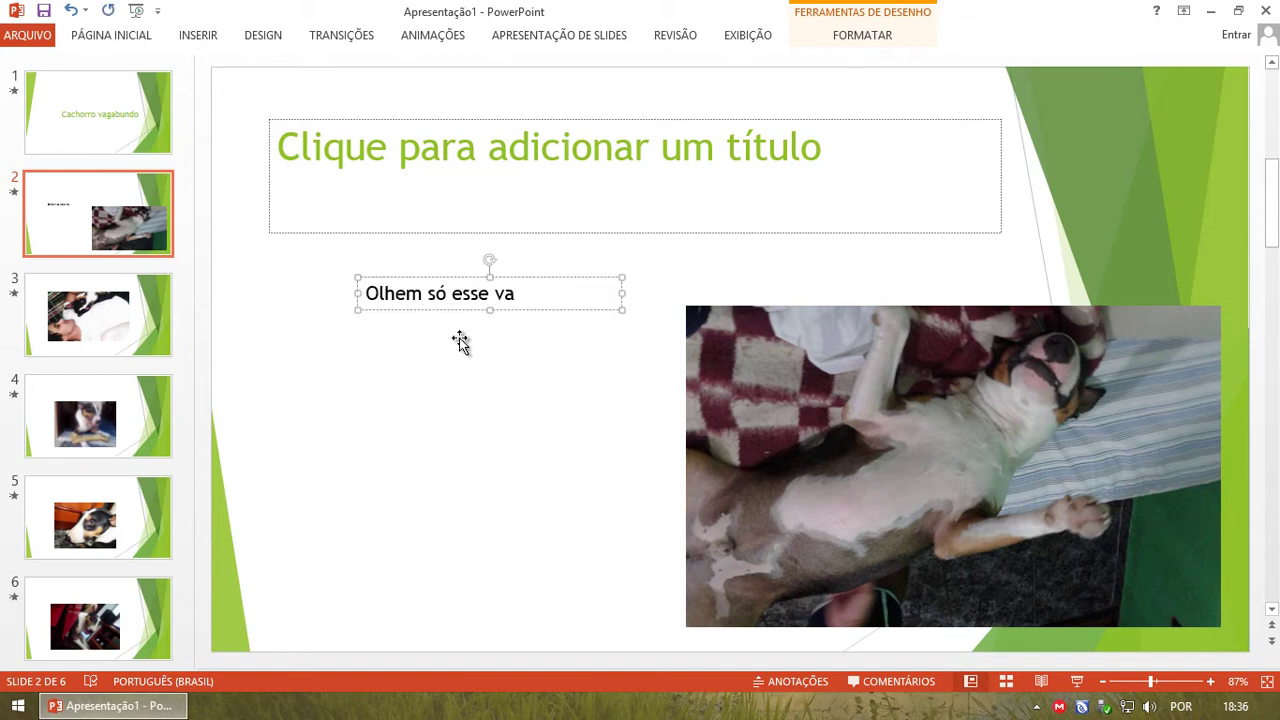
text(gabundo)
key(Return)
text(como est)
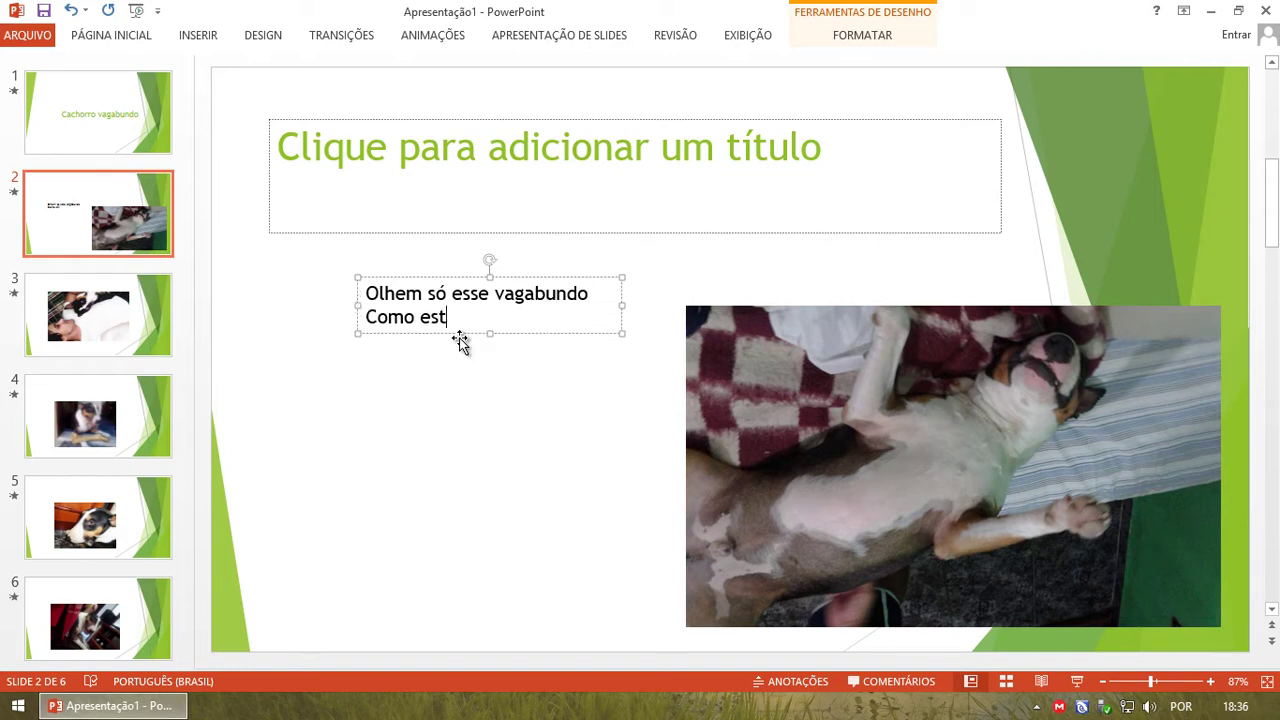
text(á preocupado com a)
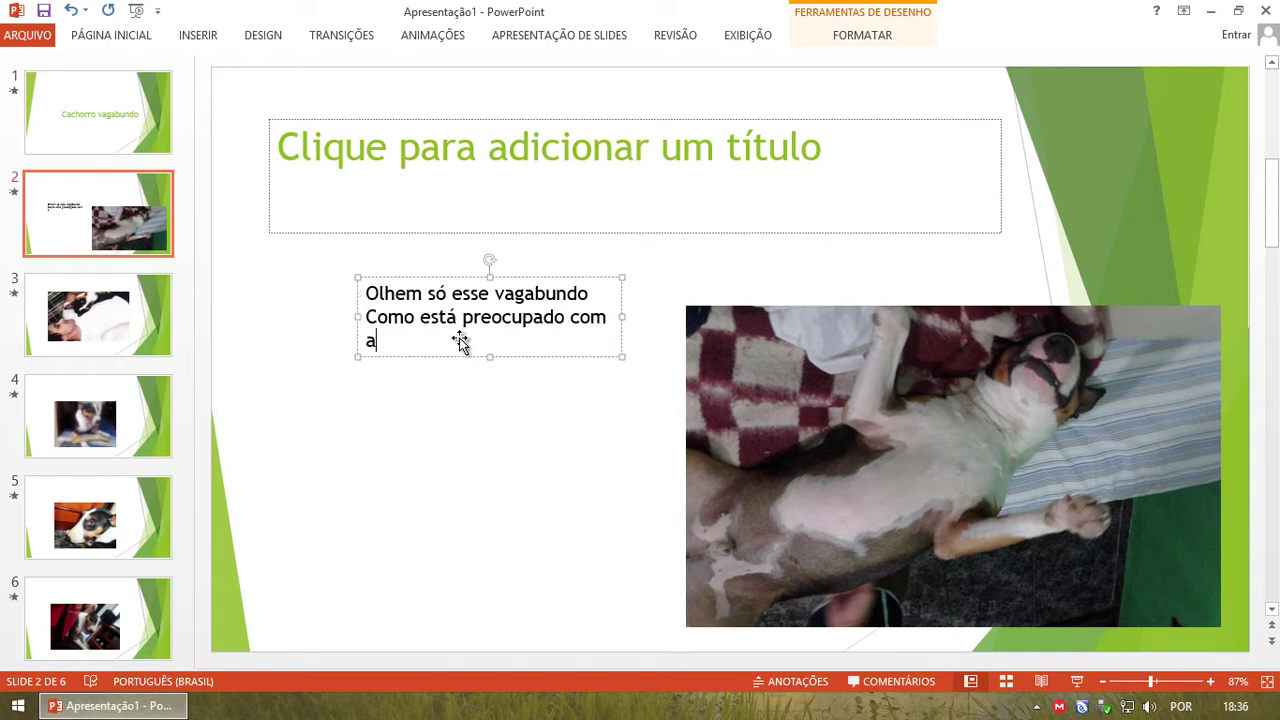
text(rise no país…)
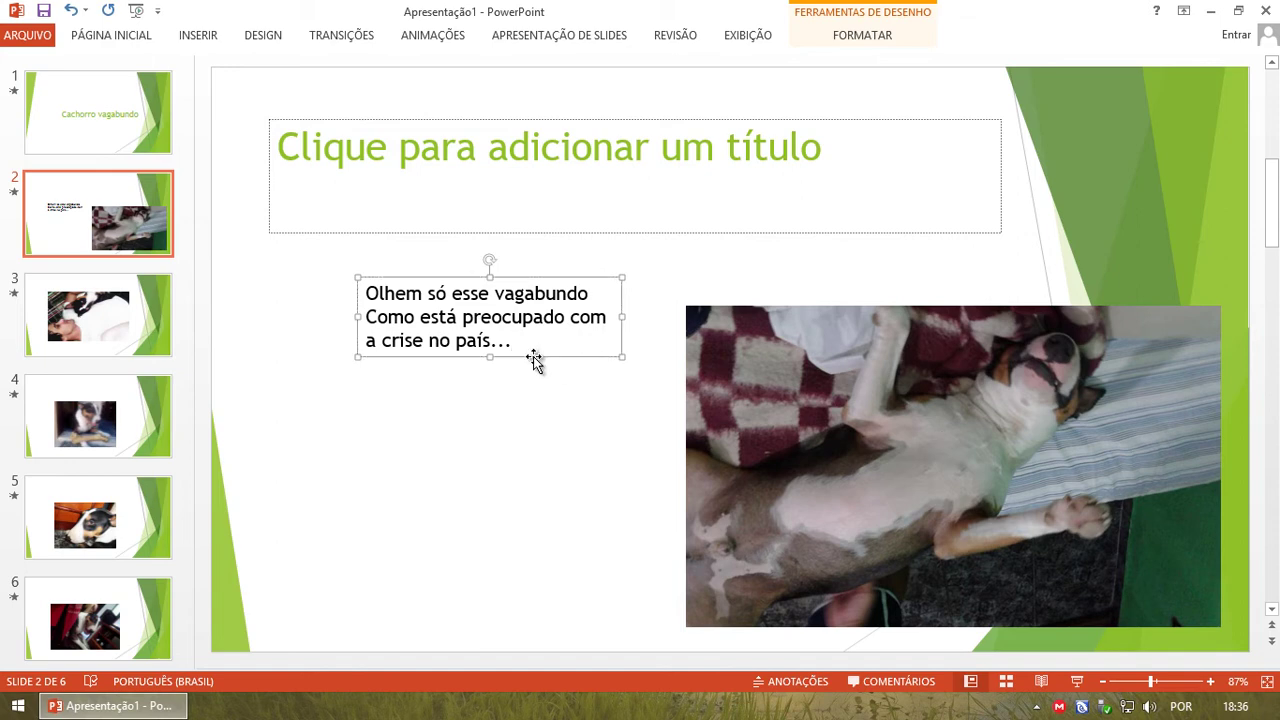
drag(534, 360, 450, 293)
Enlarge the slide 2 caption text to 44 points from the Página Inicial font size list
click(198, 35)
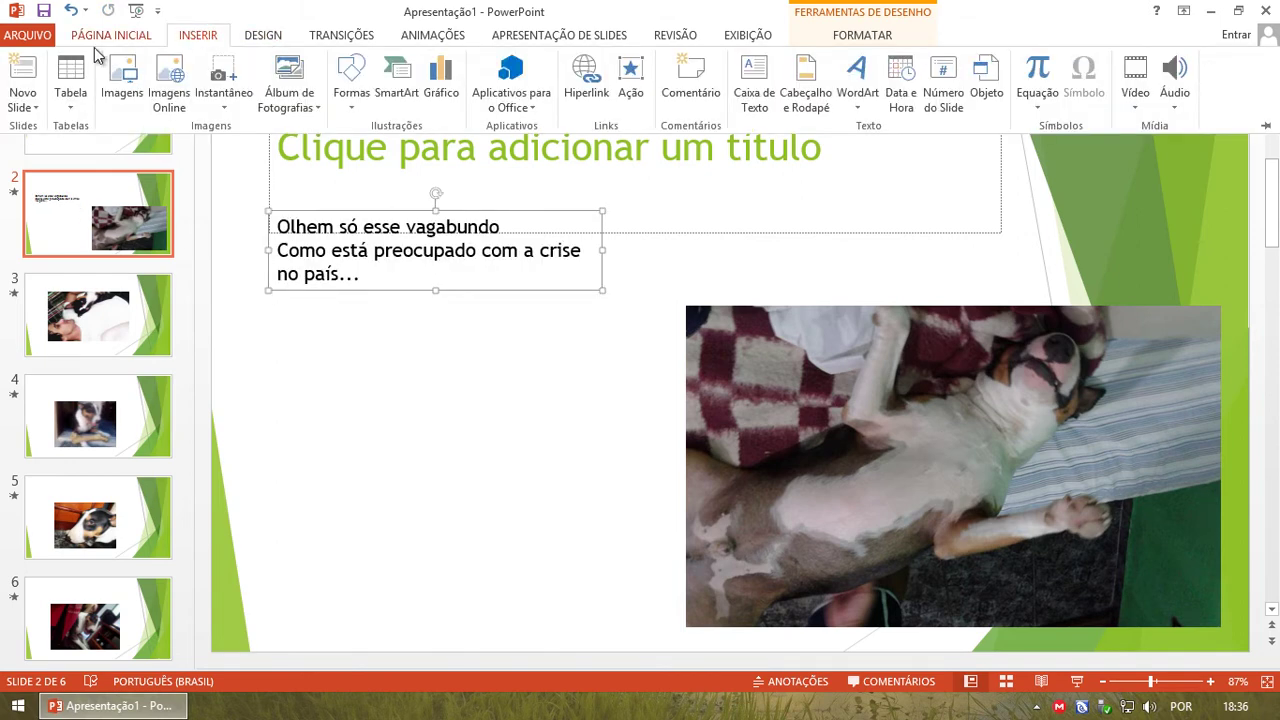
click(105, 36)
click(361, 68)
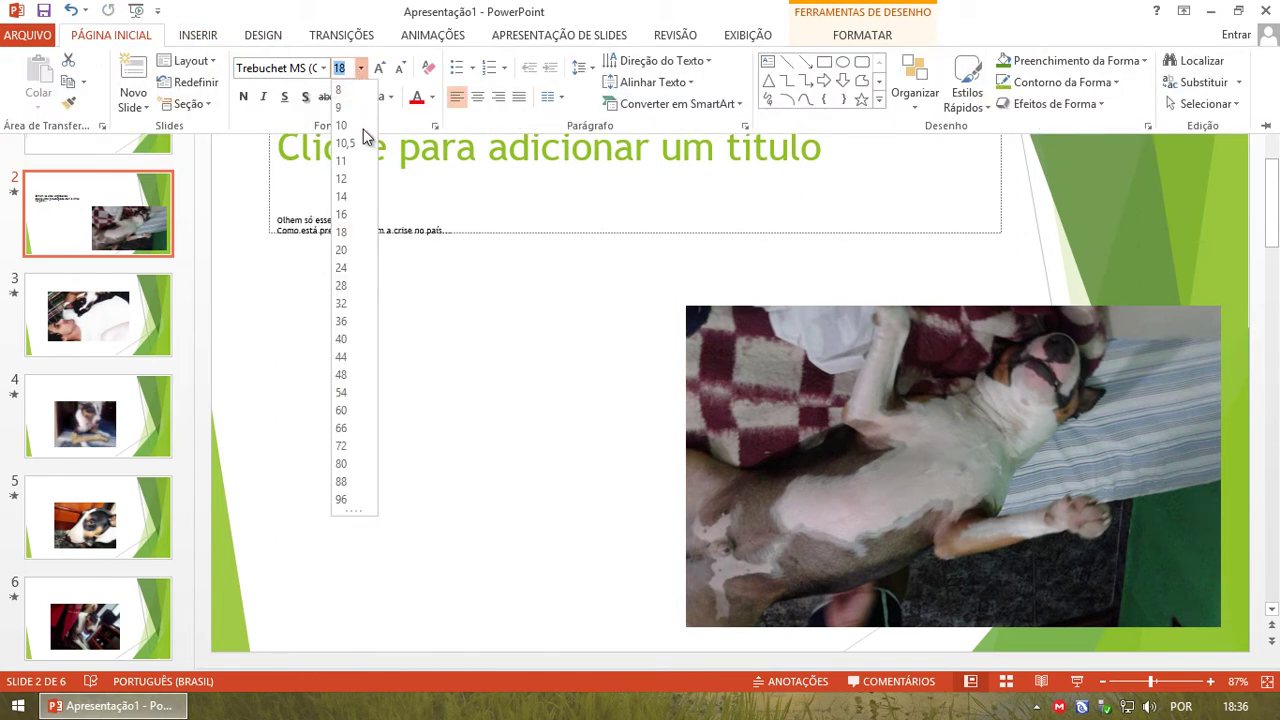
click(342, 340)
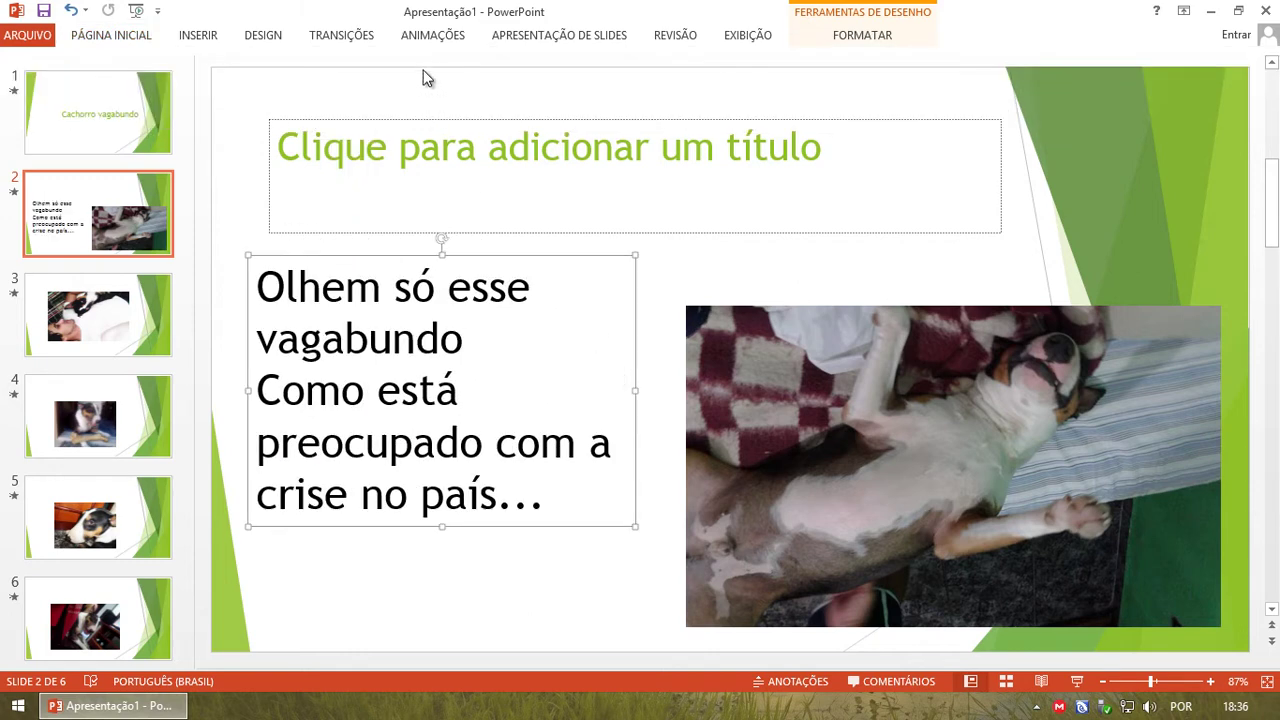
click(432, 36)
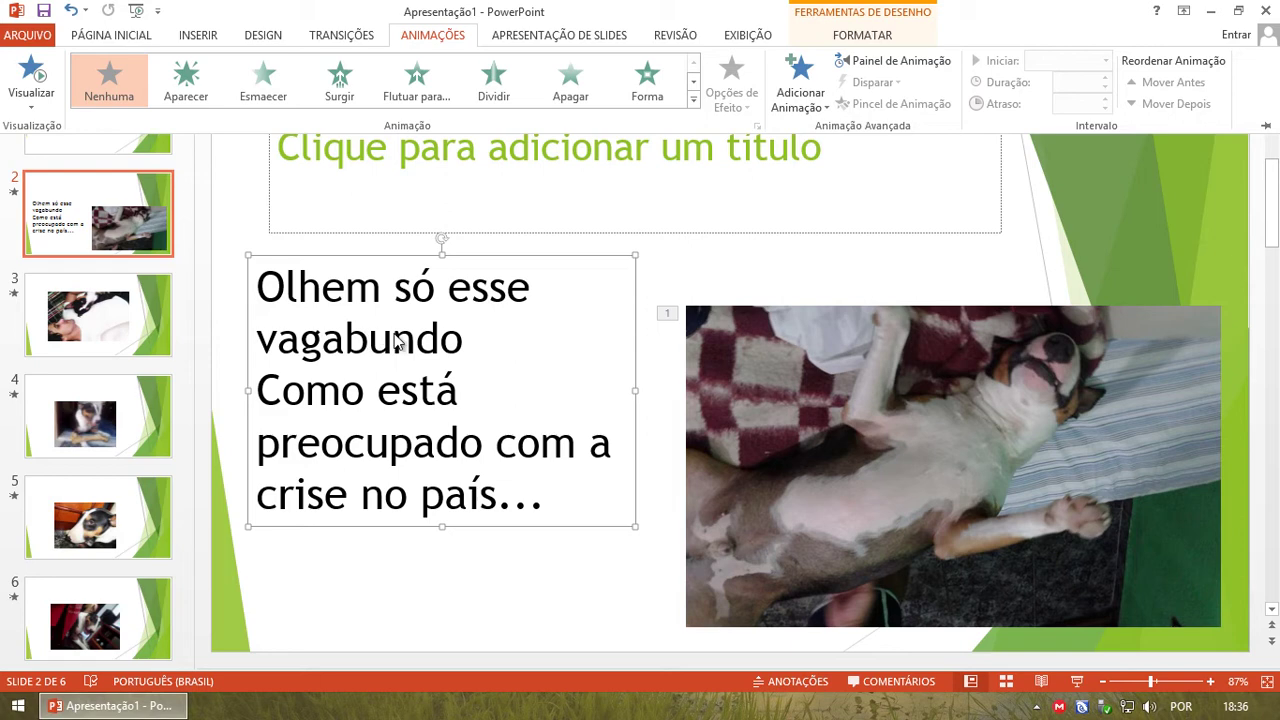
Preview Surgir and Volante, then apply the Xadrez entrance effect to the caption
click(693, 100)
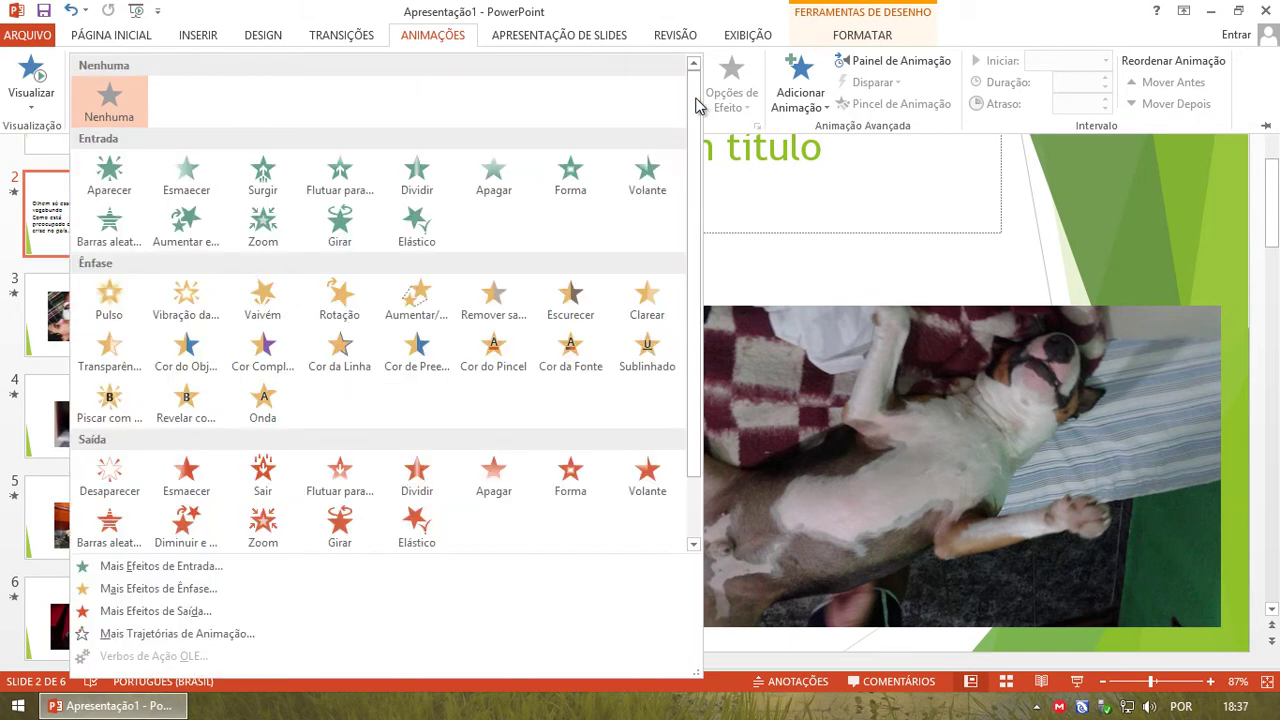
scroll(694, 200, down, 2)
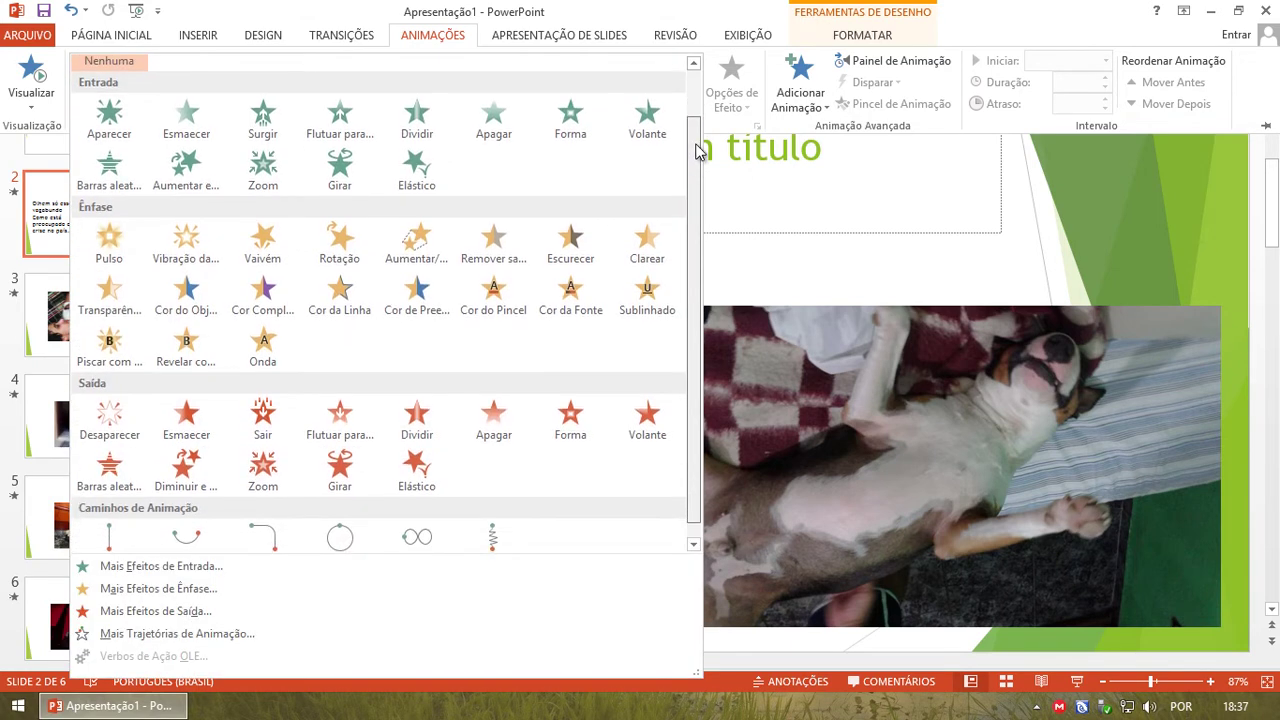
click(128, 566)
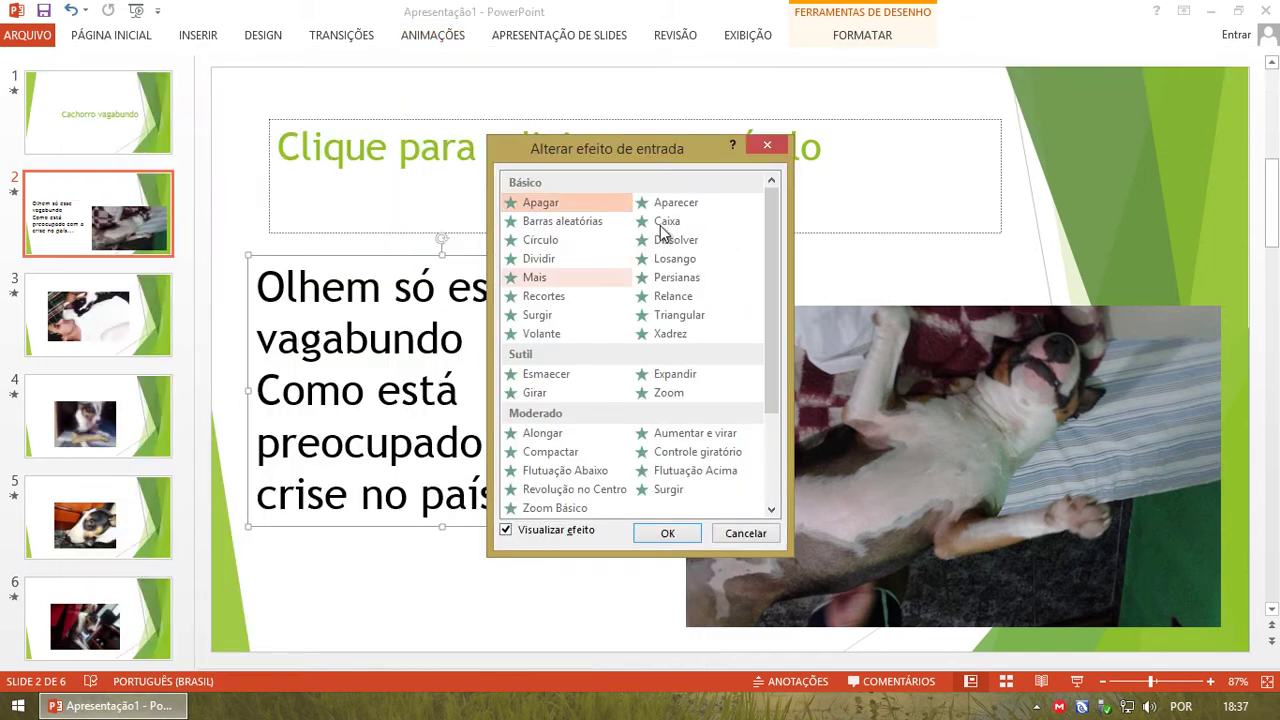
drag(645, 160, 1039, 58)
click(930, 211)
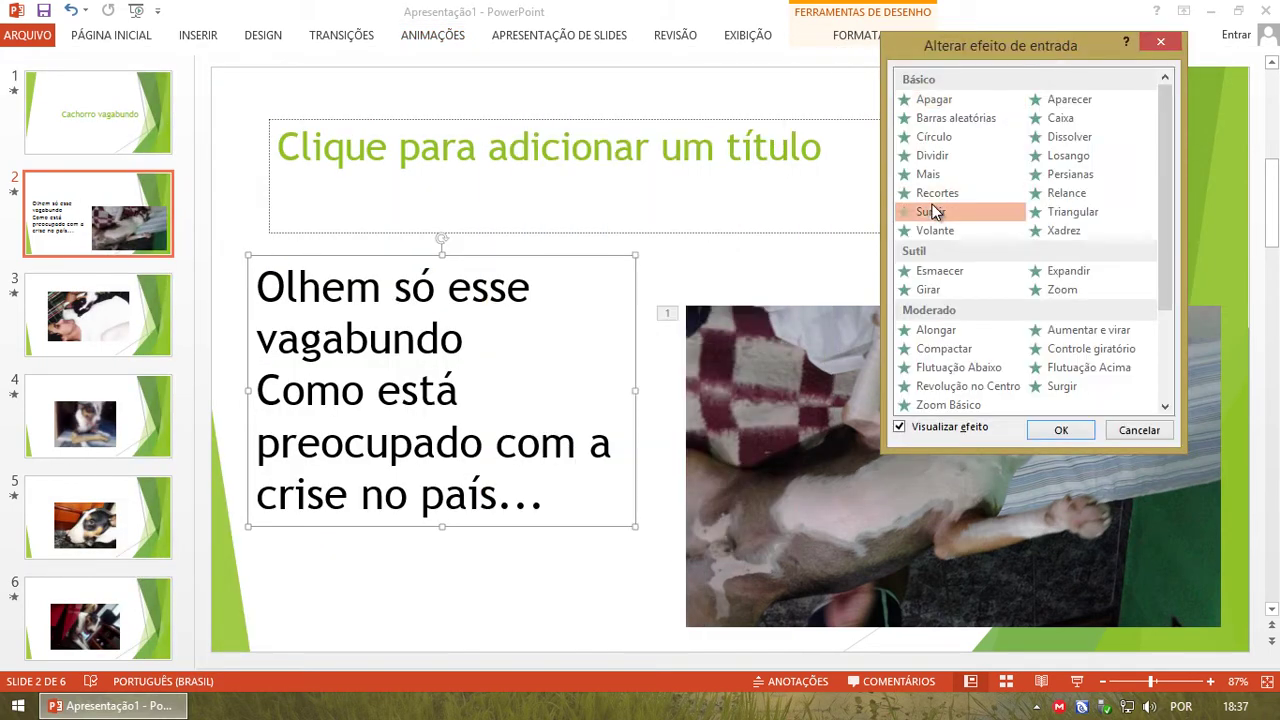
click(934, 232)
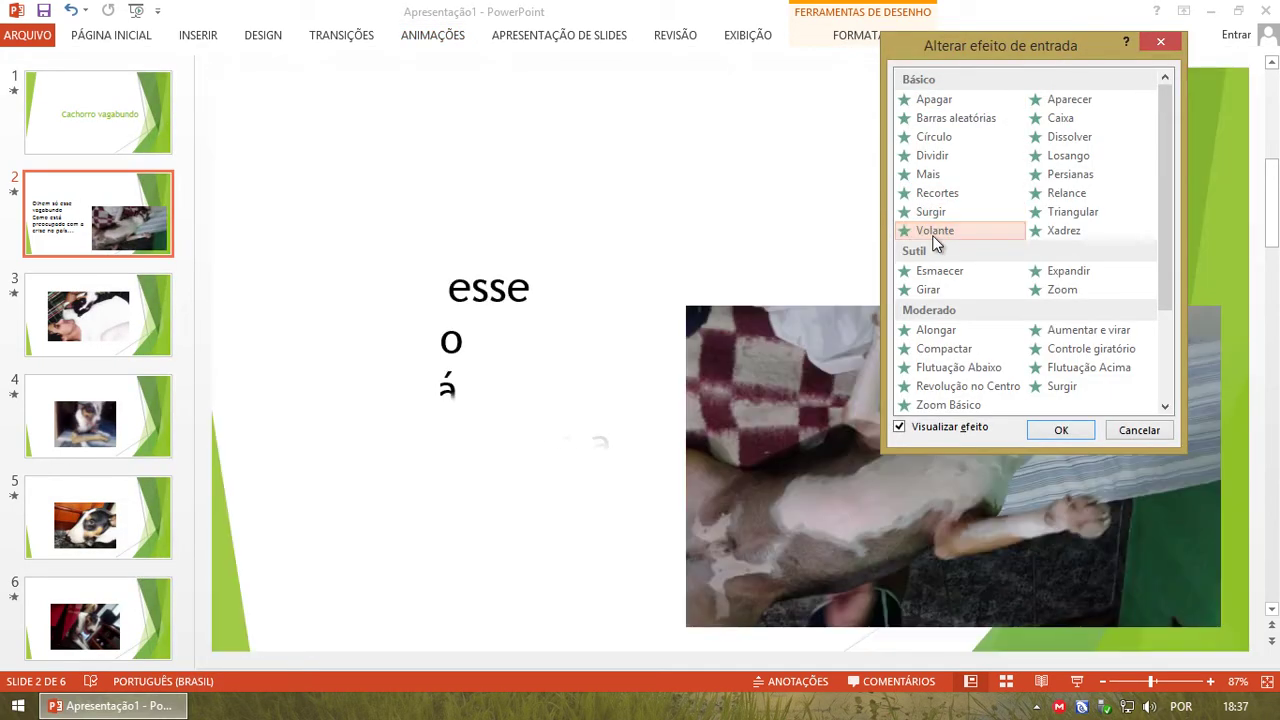
click(1092, 234)
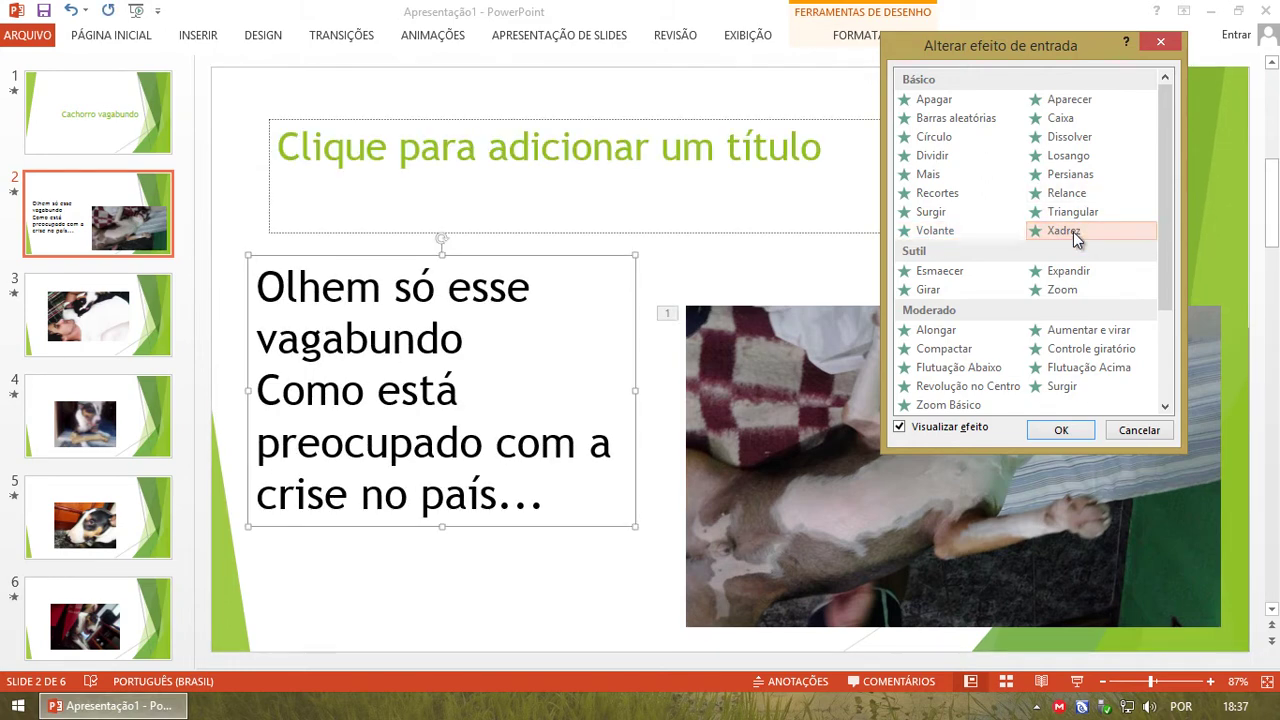
double_click(1075, 238)
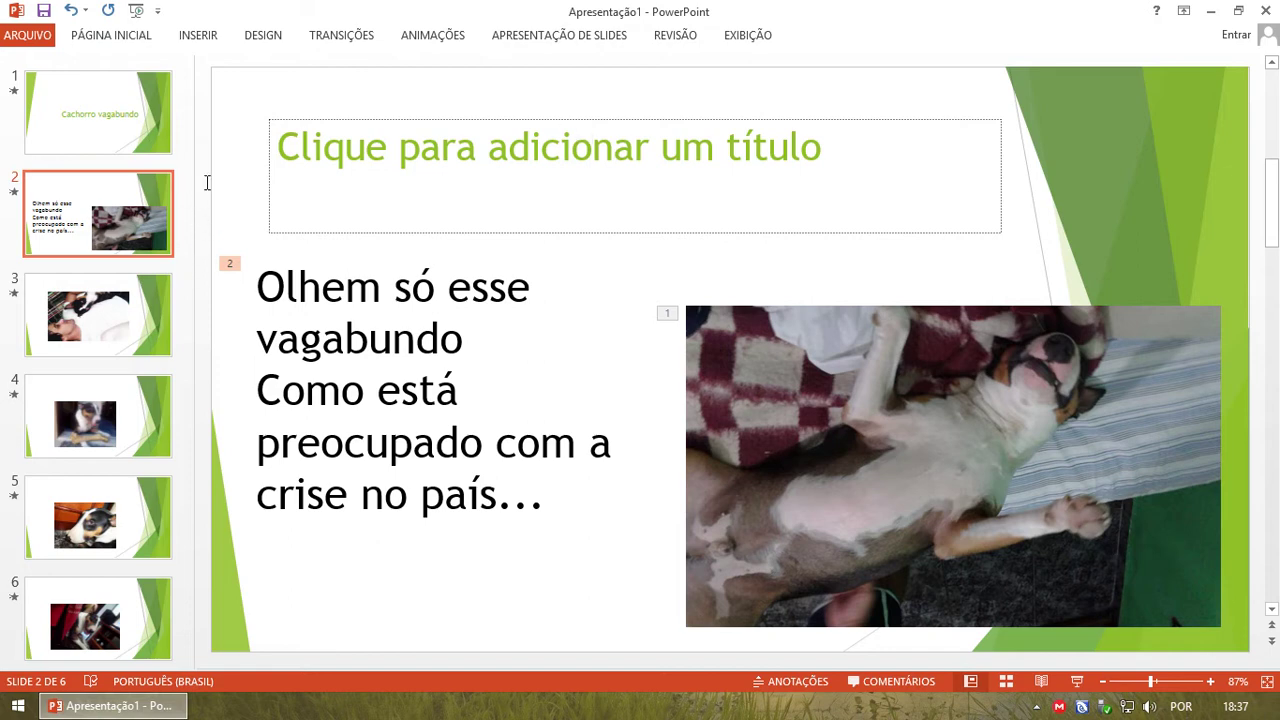
Insert the Capturar picture onto slide 2
click(210, 38)
click(120, 88)
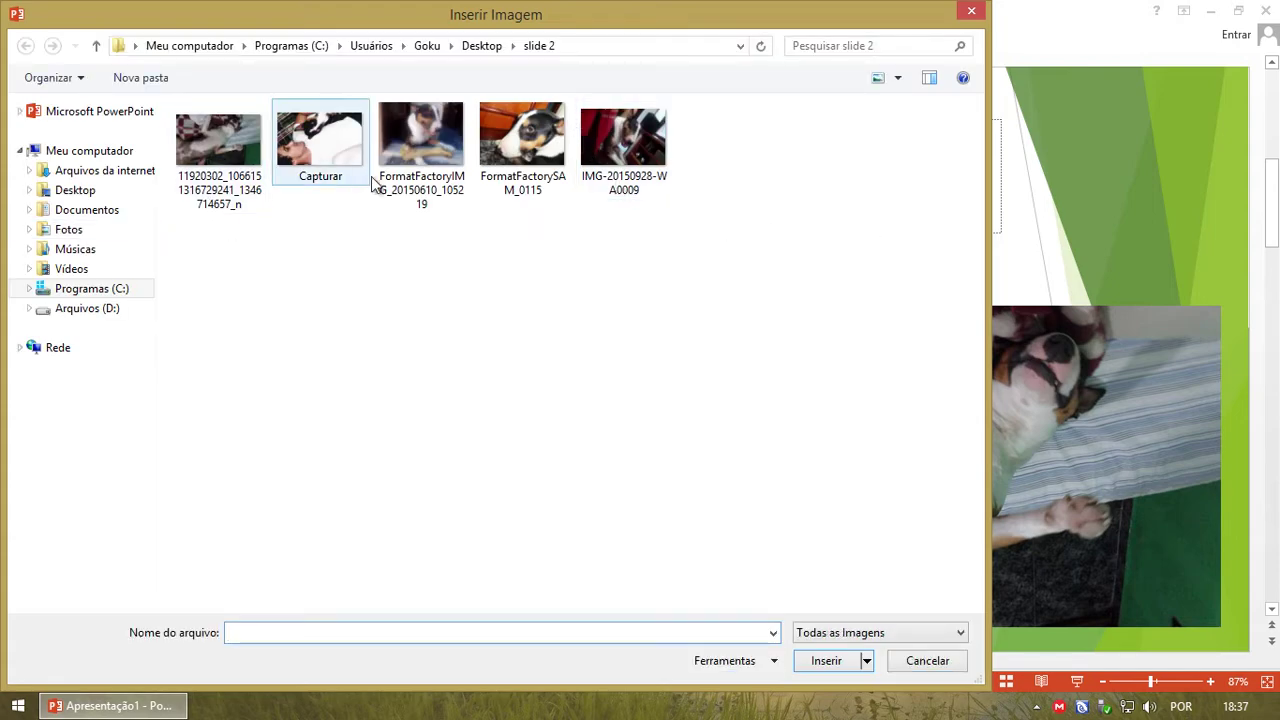
double_click(330, 145)
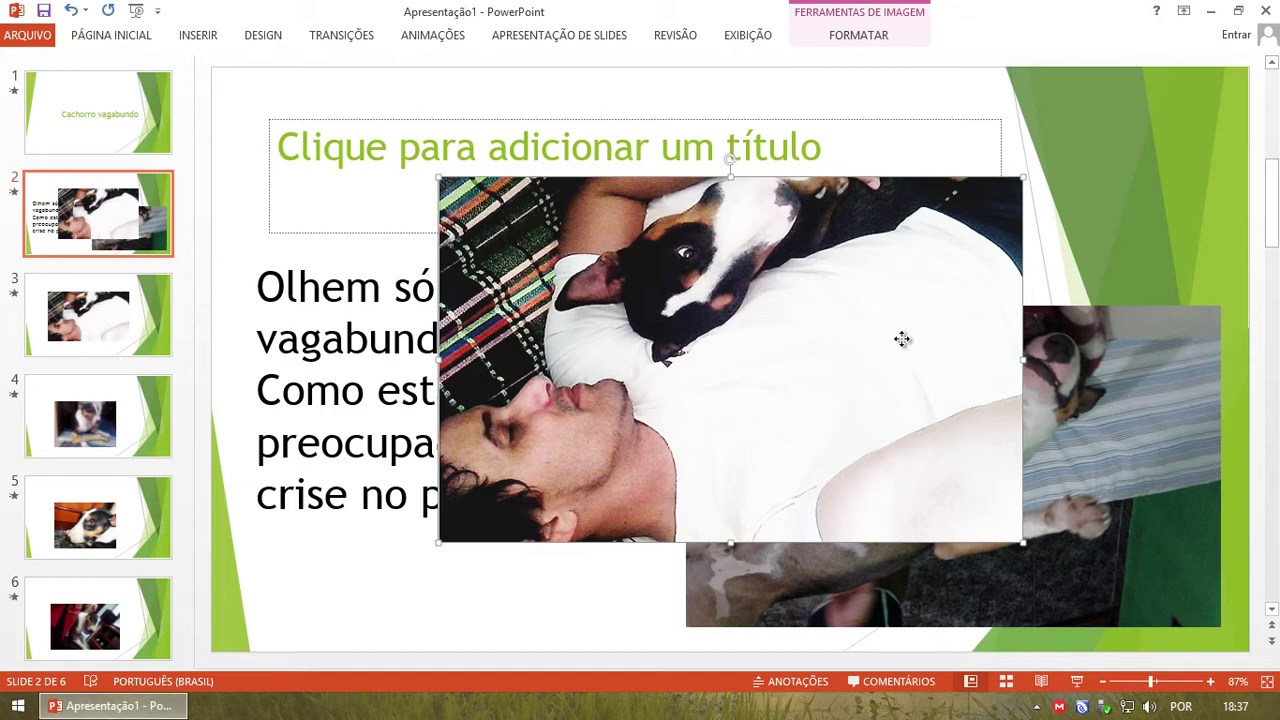
Place the enlarged Capturar photo top-left, the dog photo bottom-right, and the caption below
drag(903, 337, 906, 303)
drag(1025, 508, 885, 421)
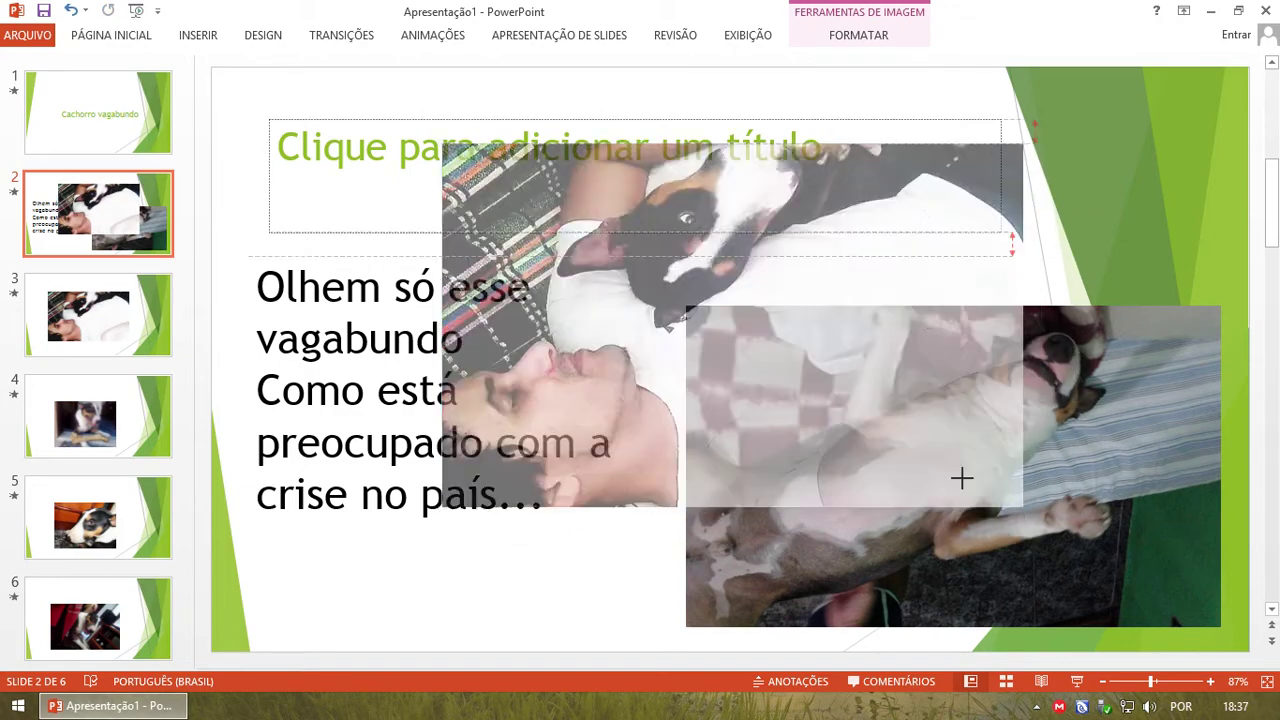
drag(764, 377, 534, 301)
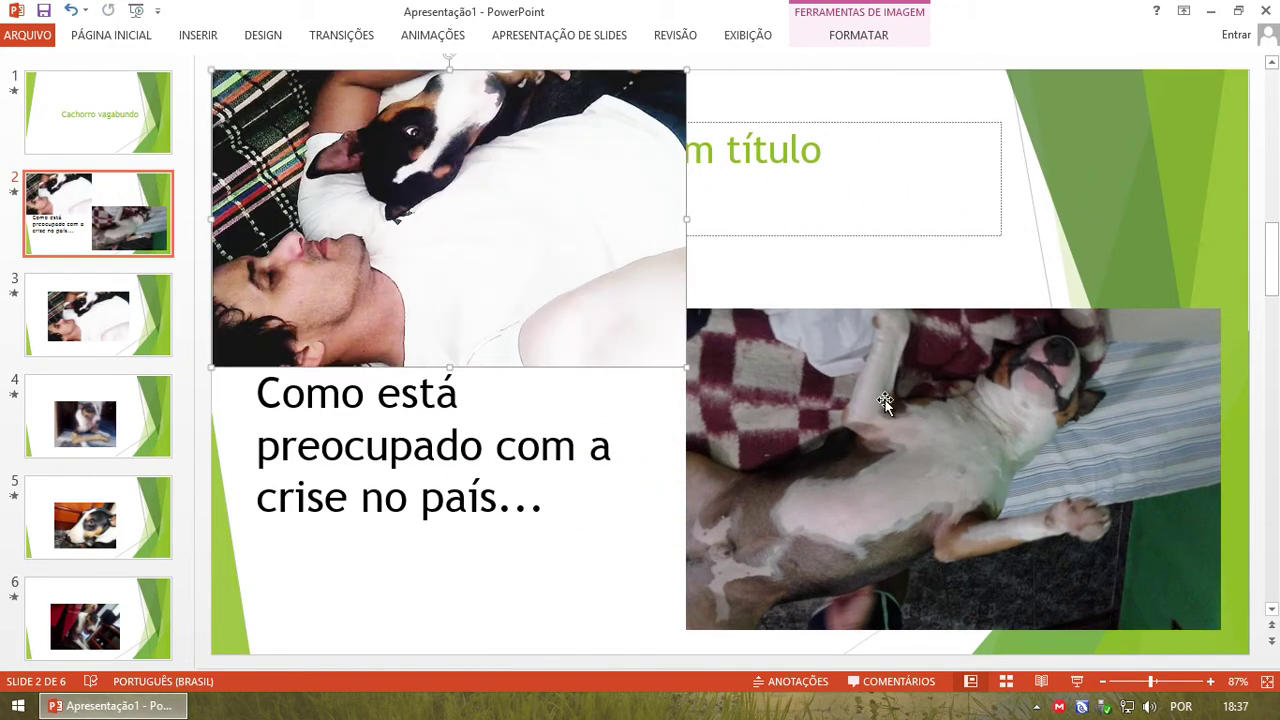
drag(884, 395, 912, 419)
click(617, 309)
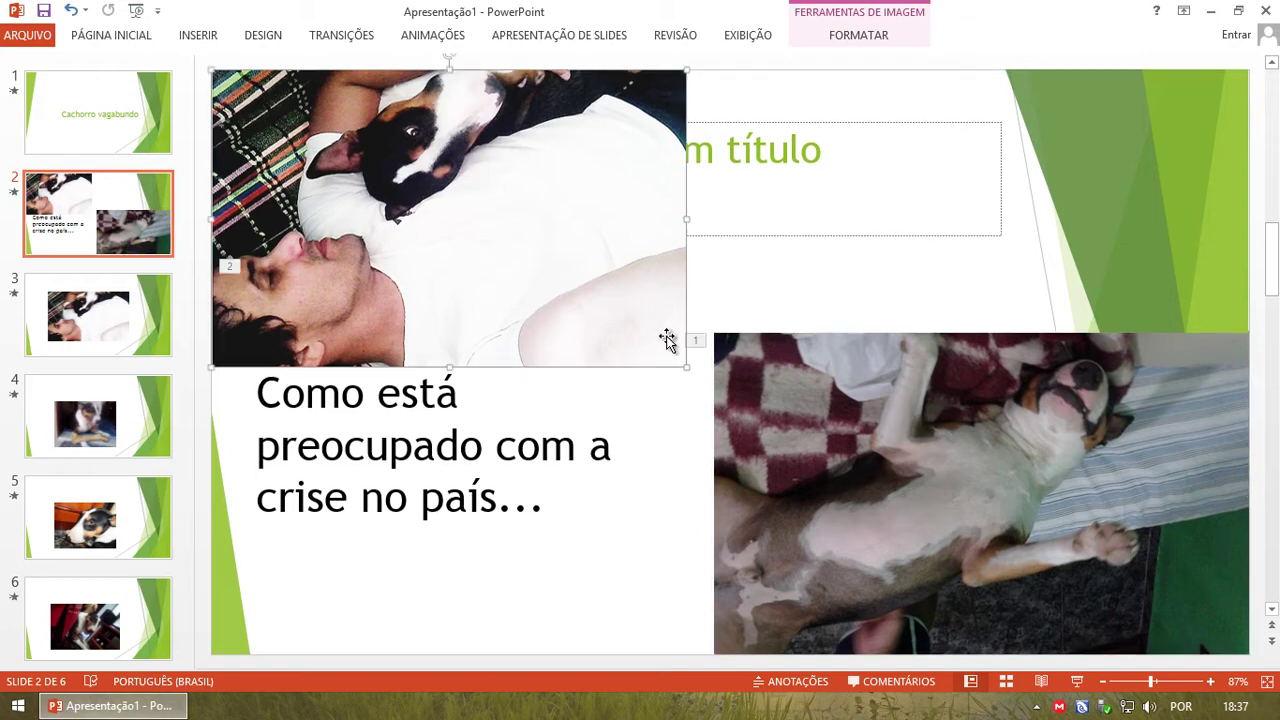
drag(686, 363, 714, 382)
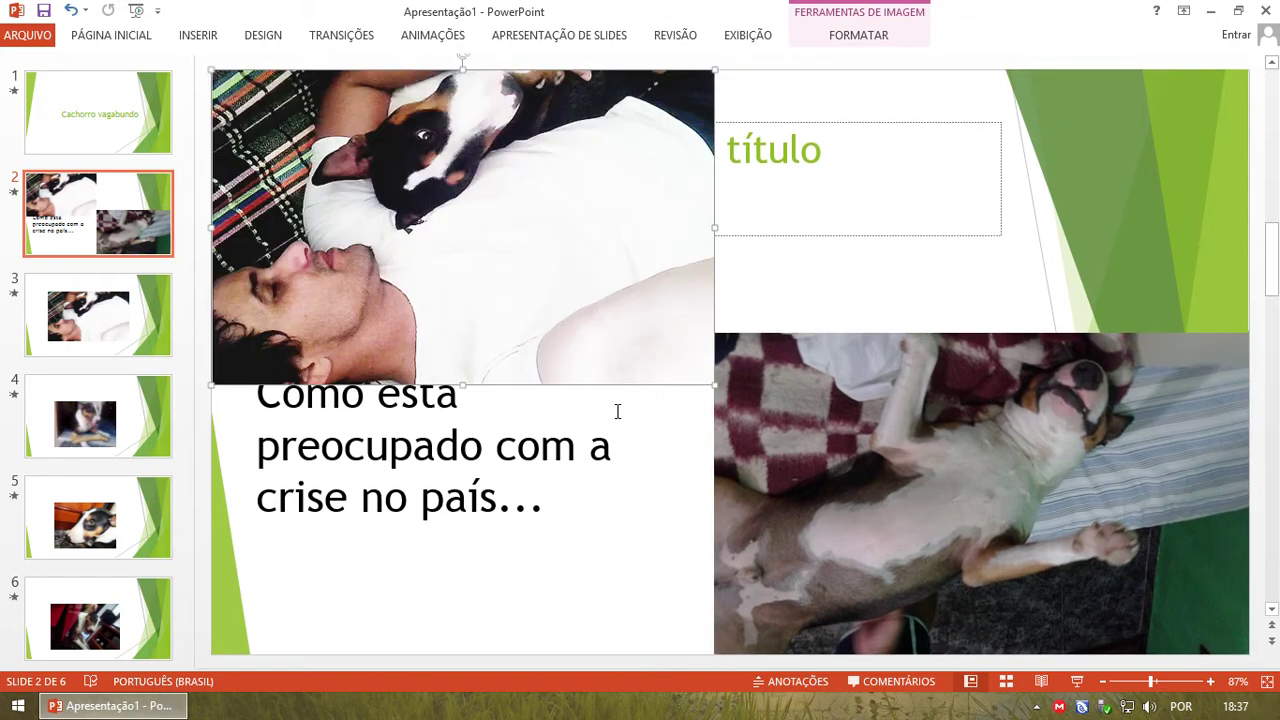
click(456, 455)
click(513, 545)
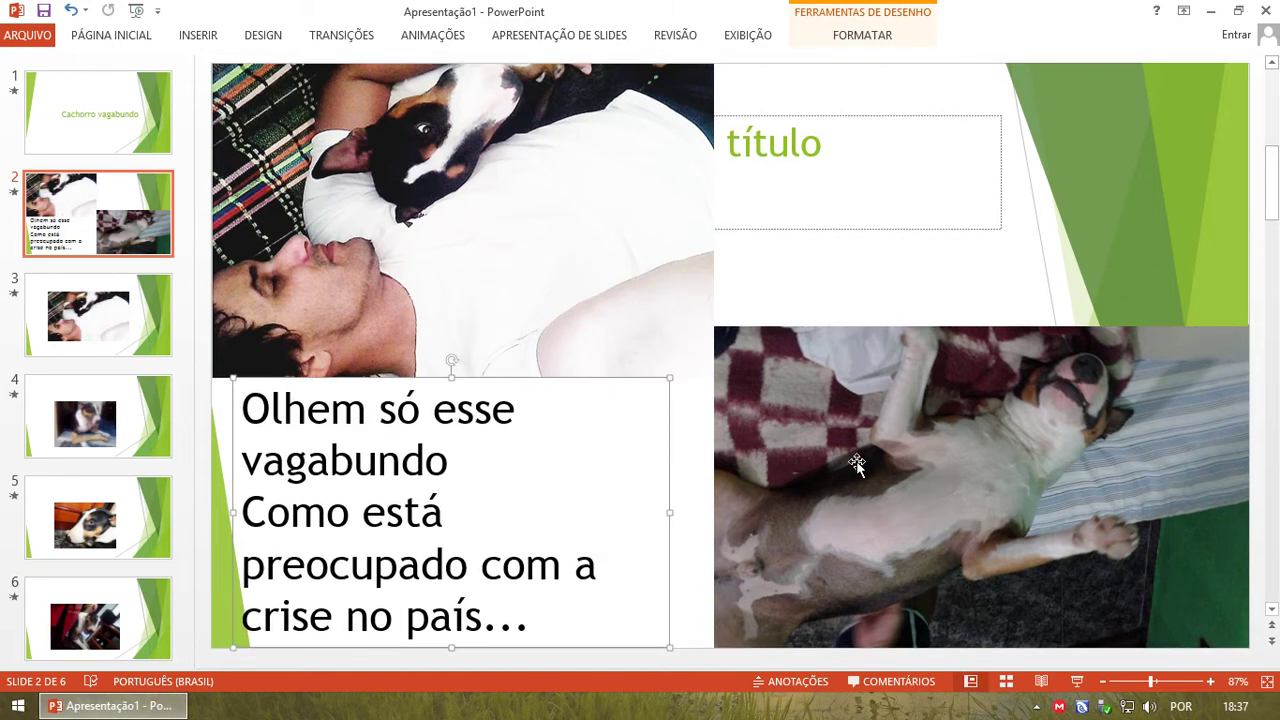
Give the top-left Capturar photo the Dividir animation, numbered 3 after the caption
click(900, 450)
click(459, 487)
click(911, 389)
click(580, 134)
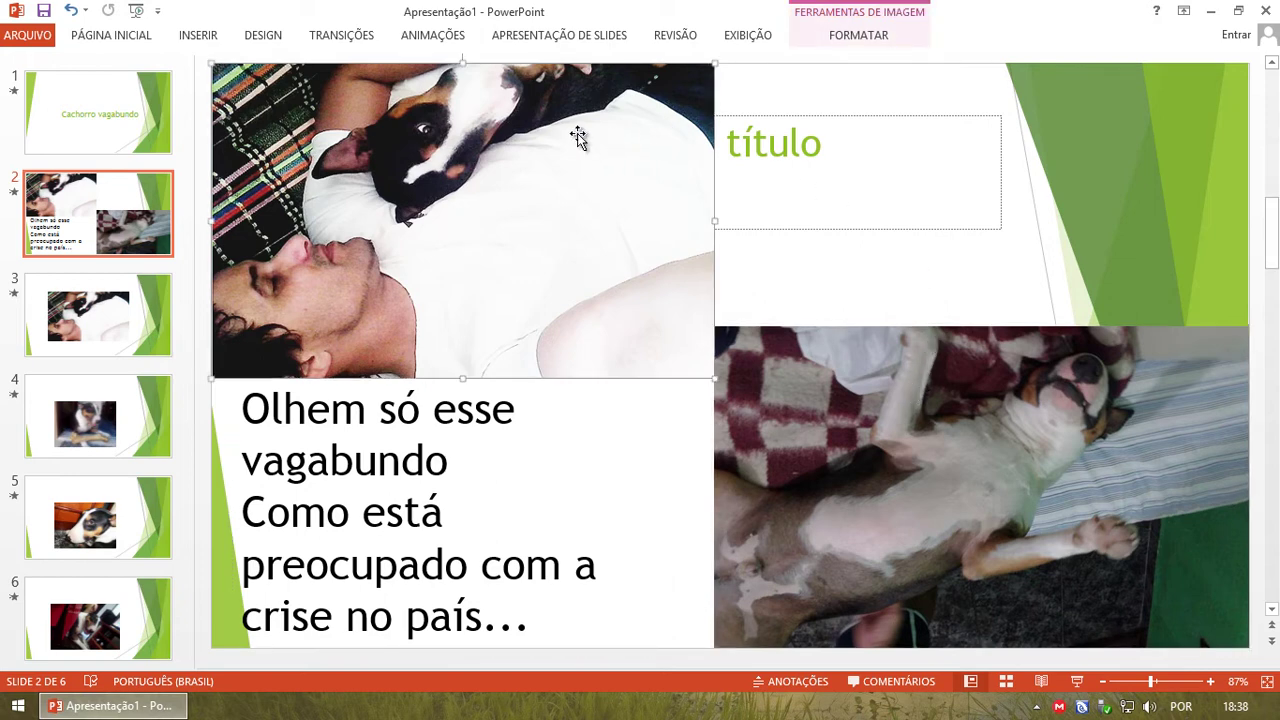
key(ctrl+z)
click(433, 35)
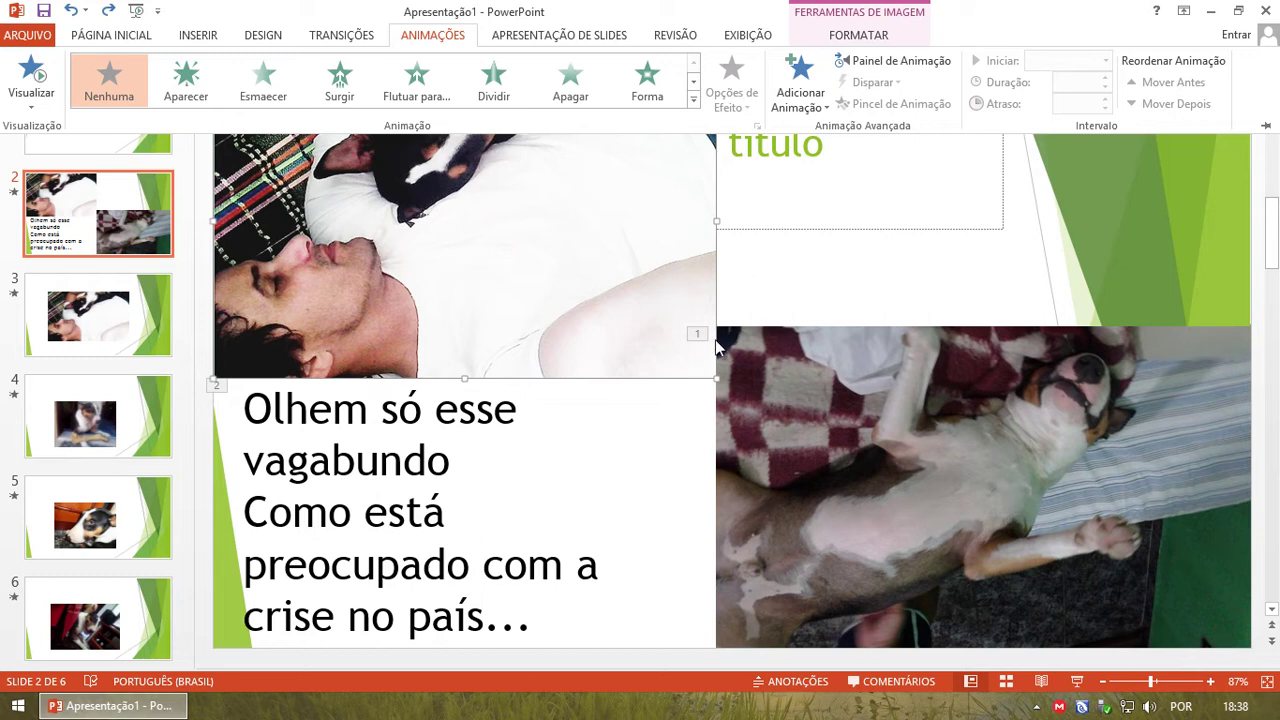
click(911, 391)
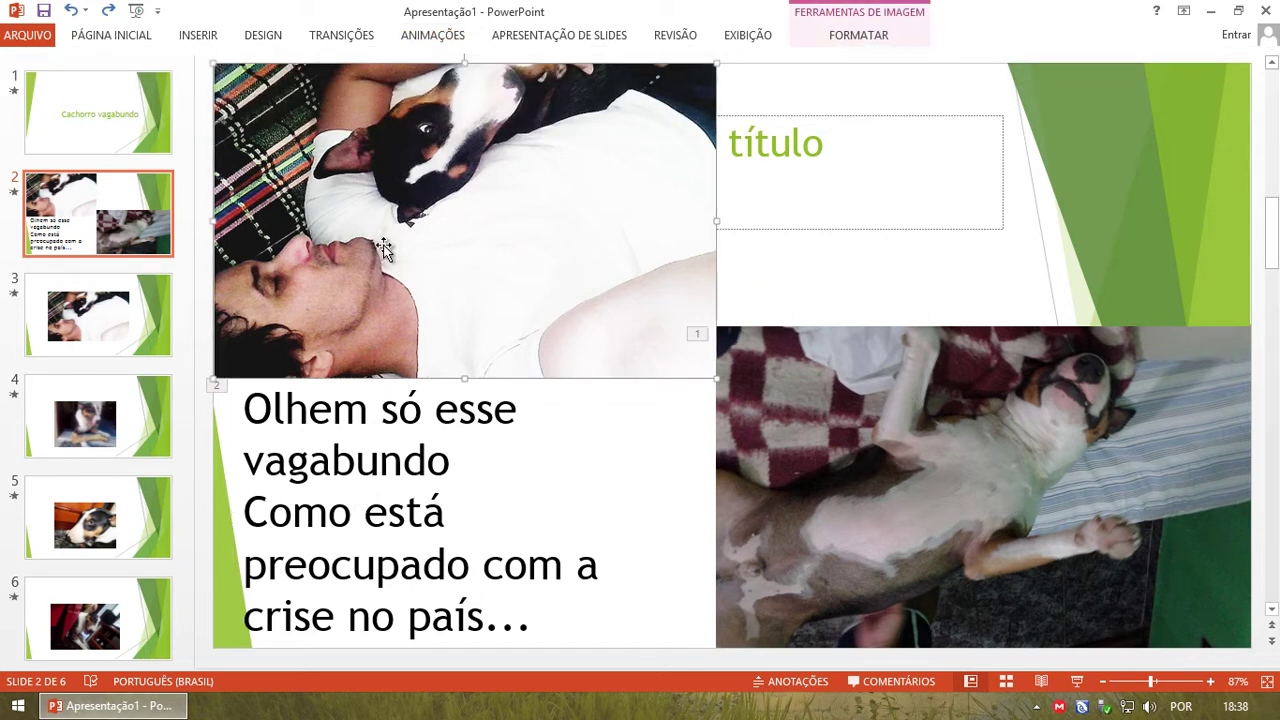
click(438, 38)
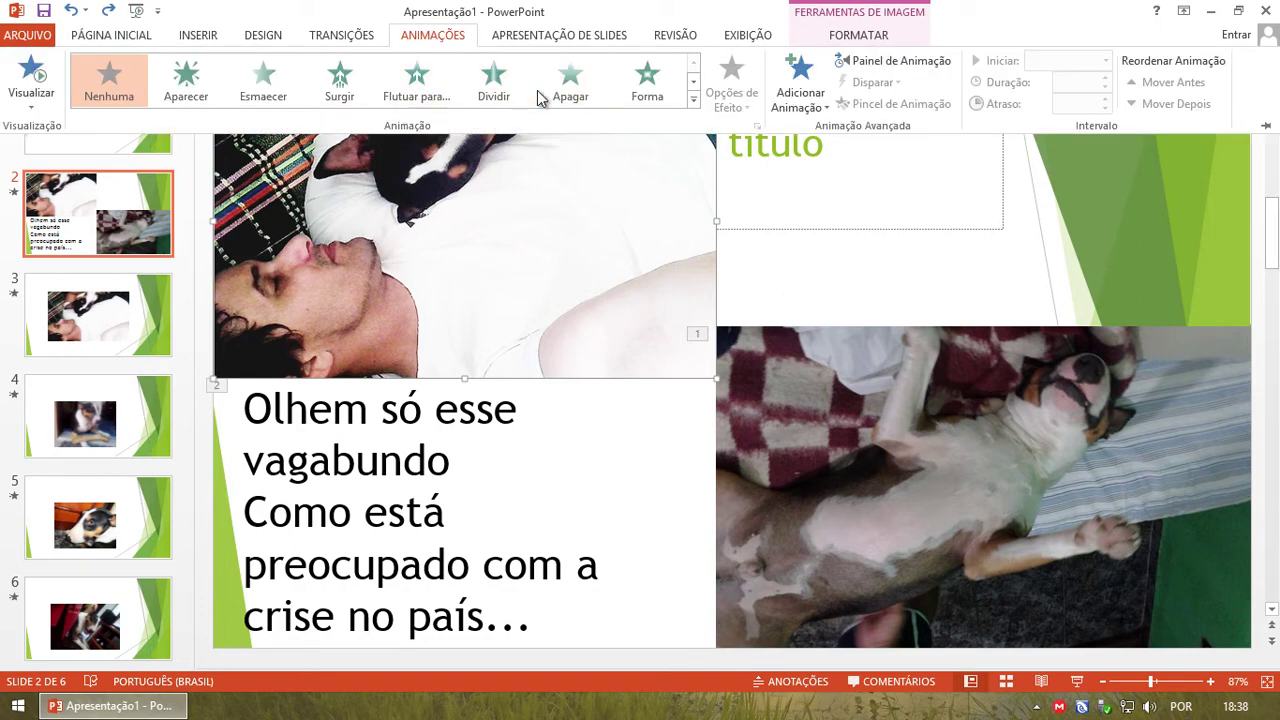
click(492, 80)
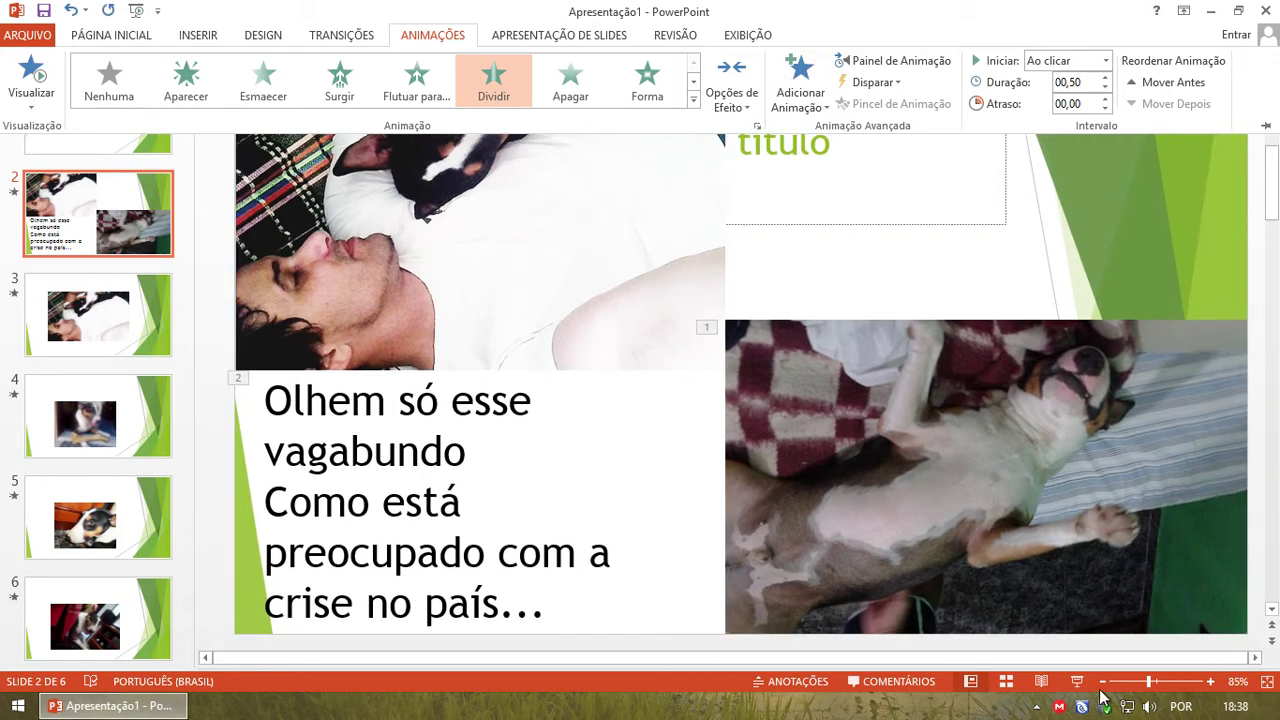
key(ctrl+F1)
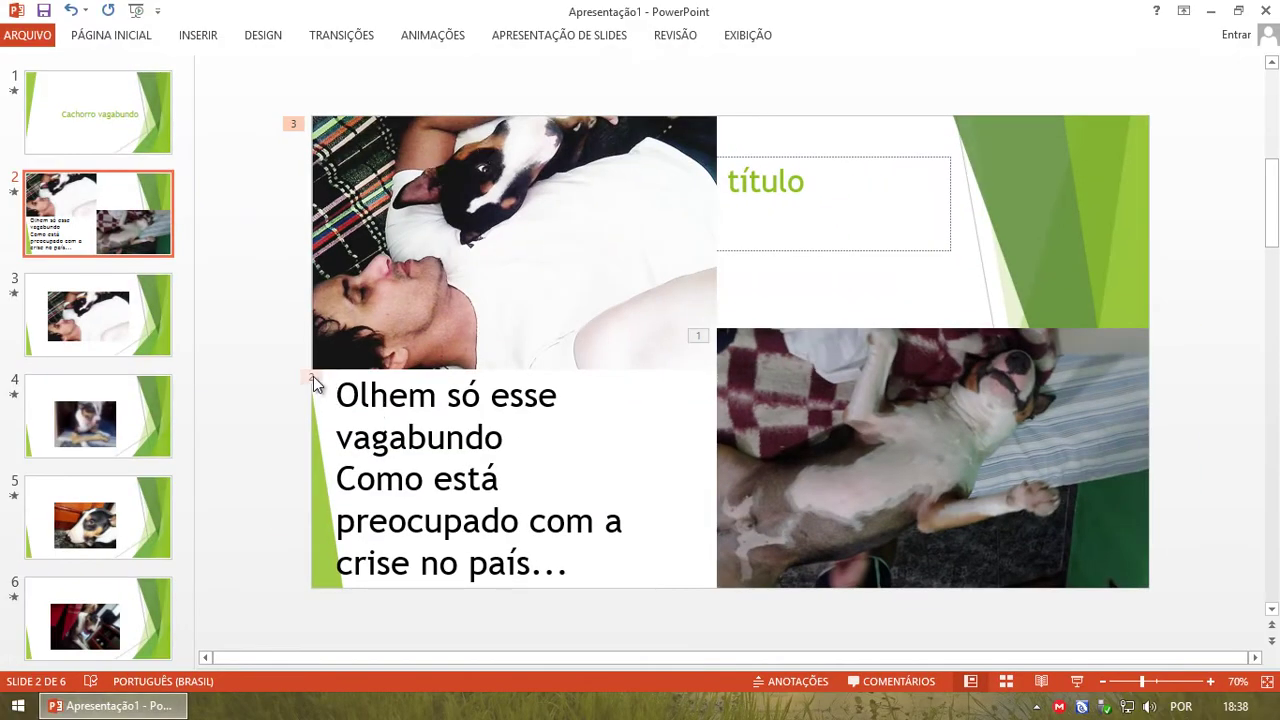
Move the bottom-right dog photo's animation later so it plays after the top photo
click(453, 40)
click(453, 40)
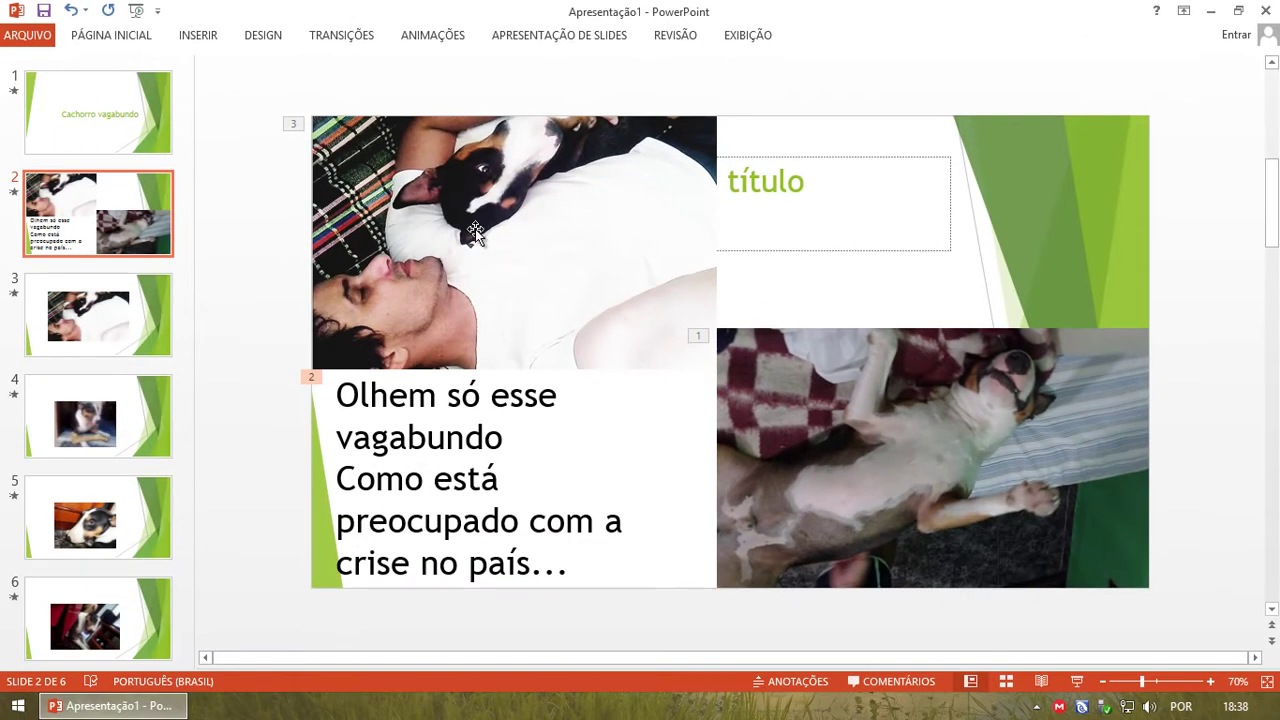
click(467, 222)
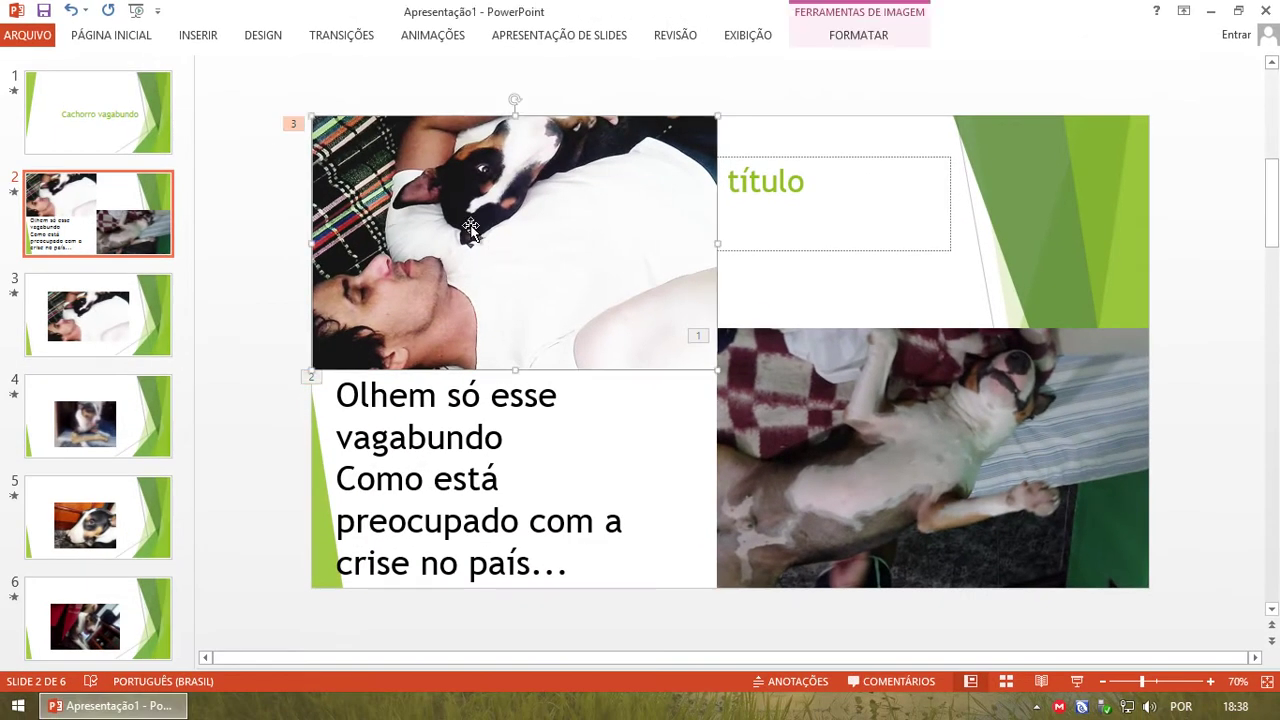
click(434, 38)
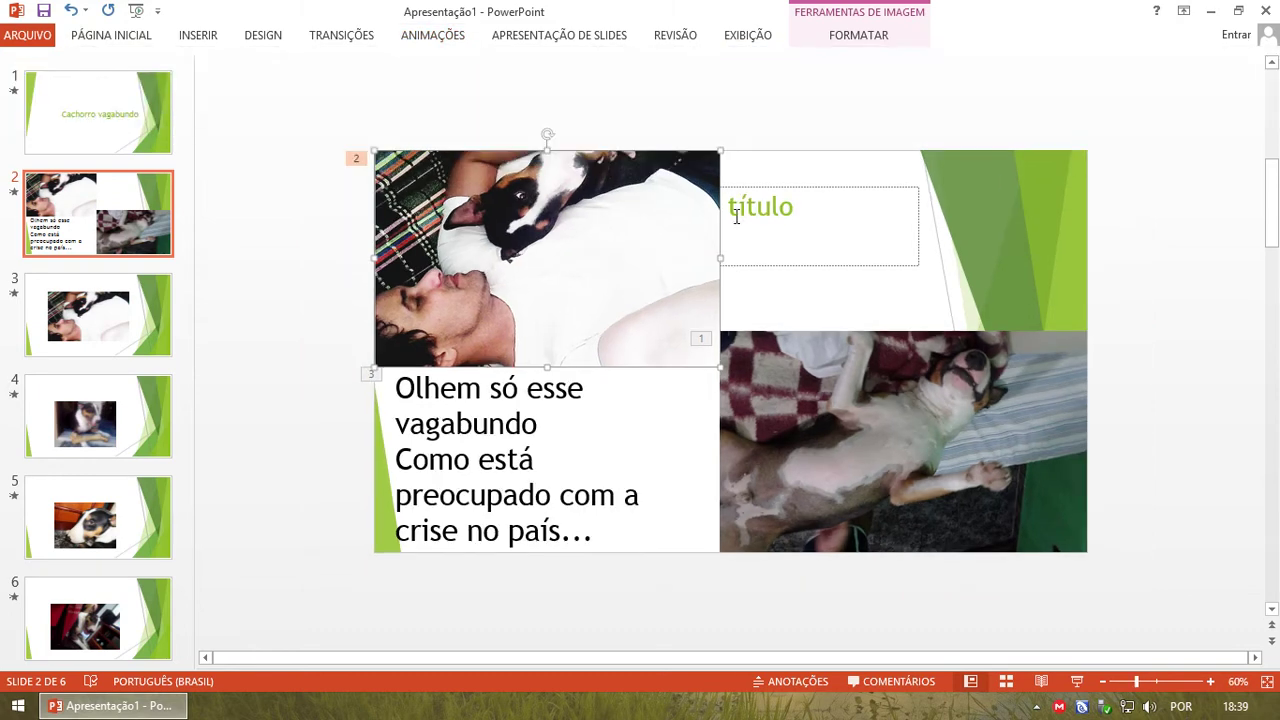
click(843, 418)
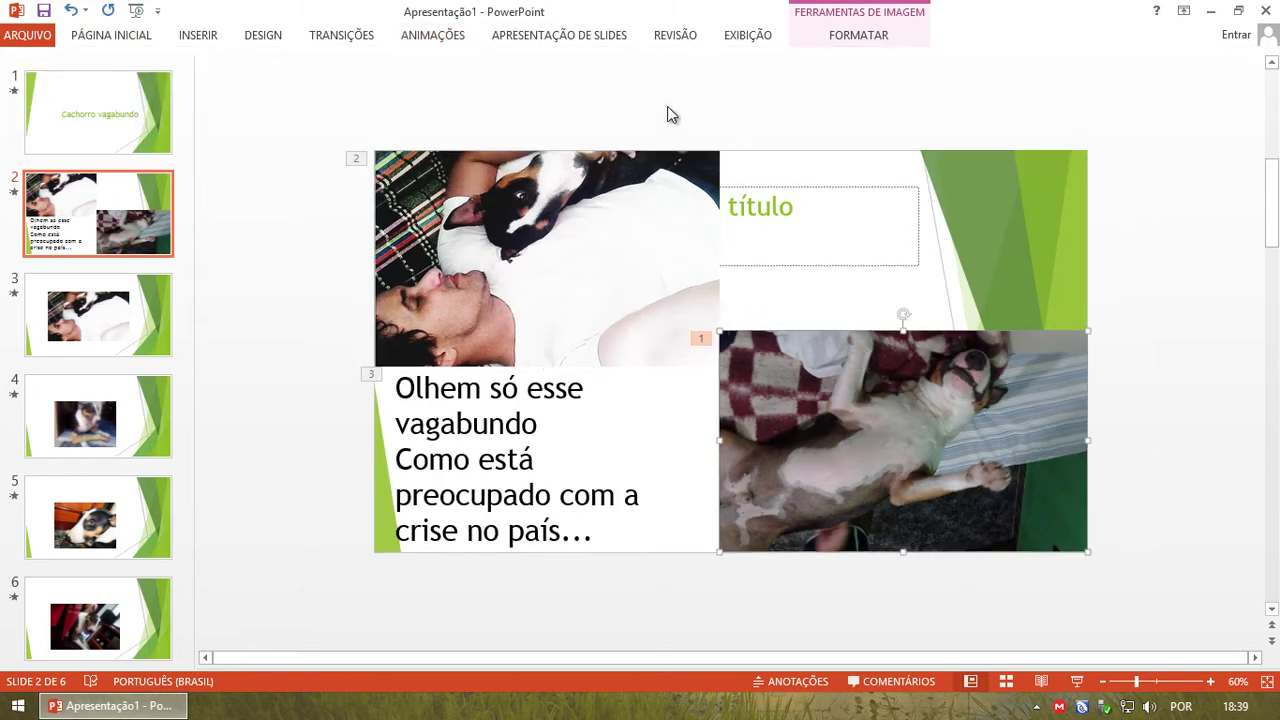
click(433, 35)
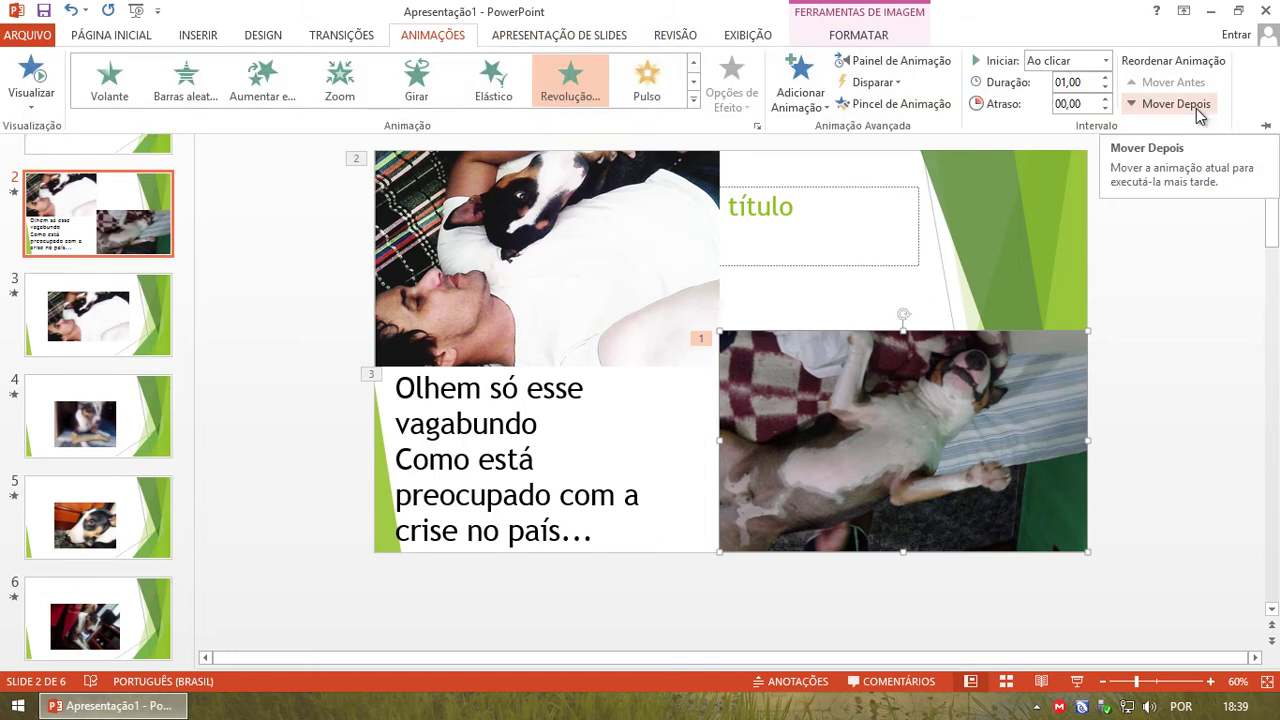
click(1176, 104)
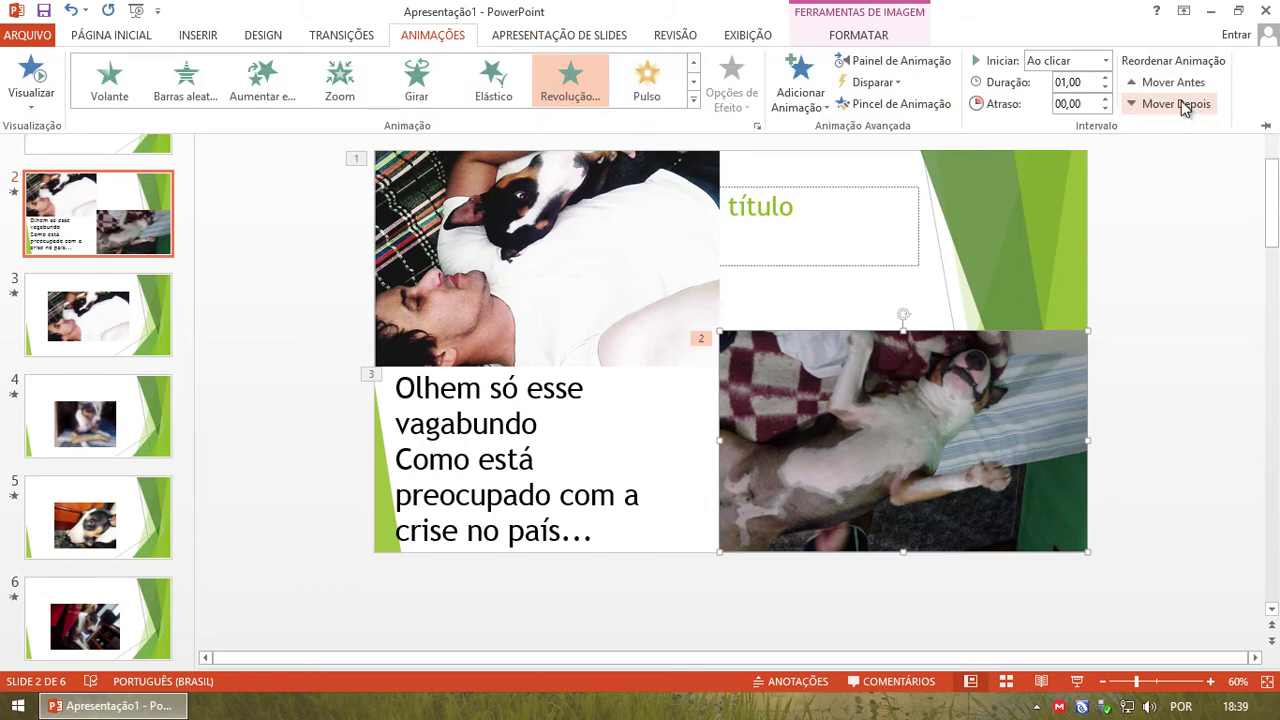
Move the caption's animation earlier with Mover Antes so it plays first
click(471, 427)
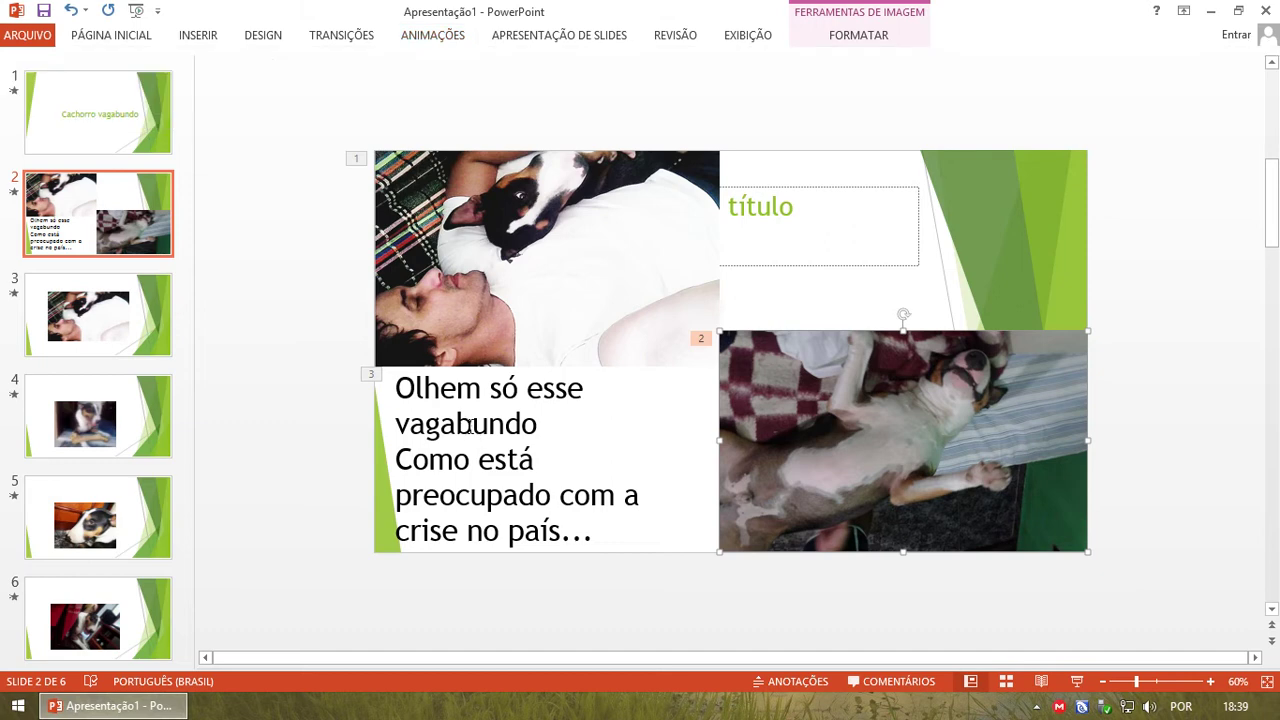
click(490, 500)
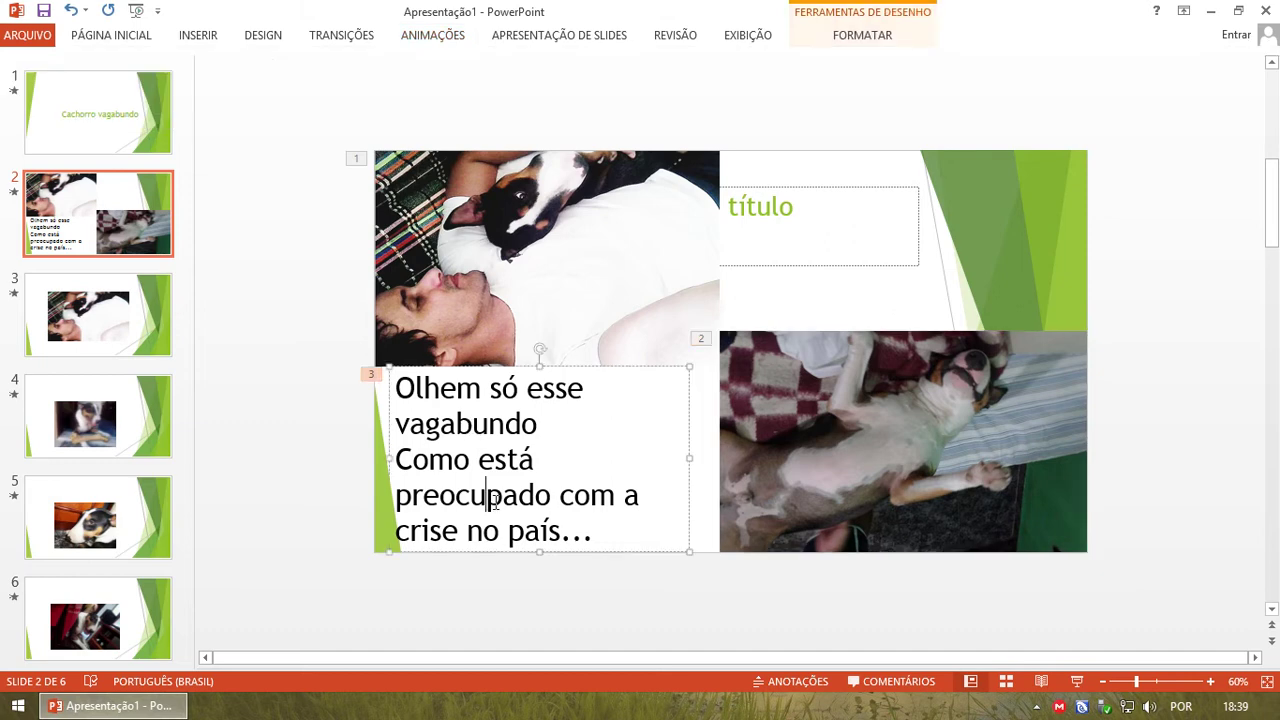
click(690, 484)
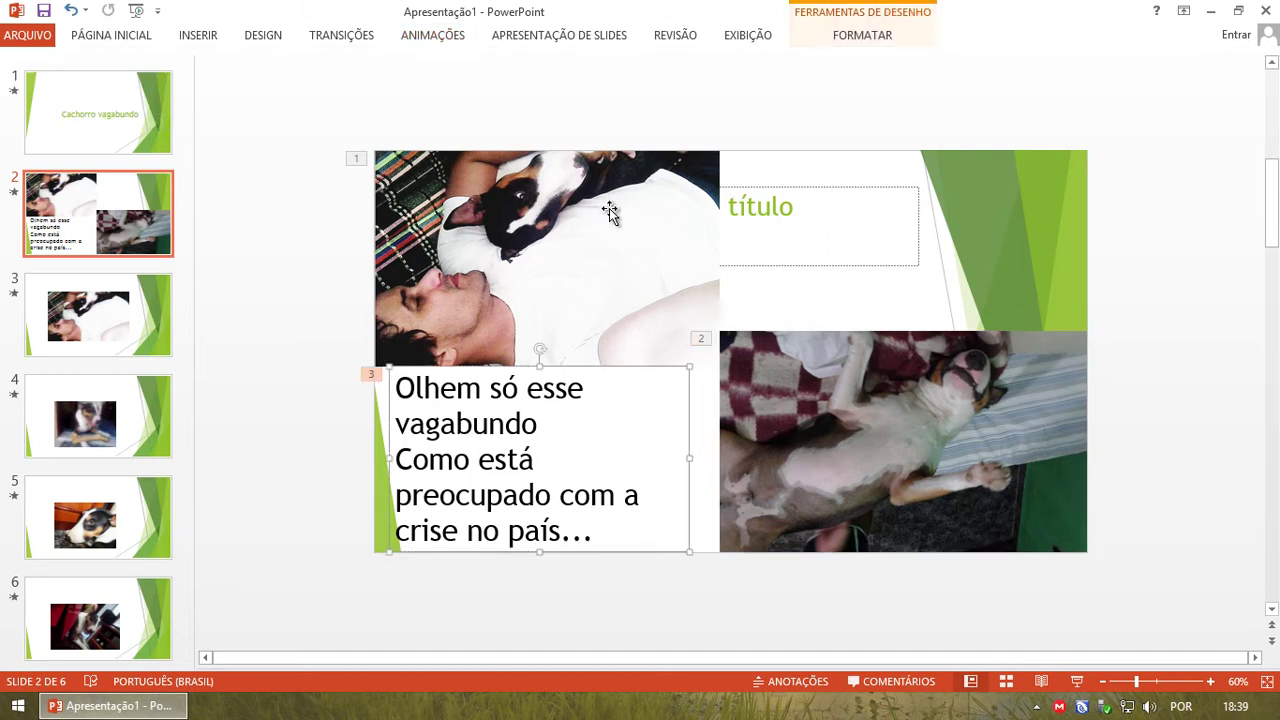
click(405, 37)
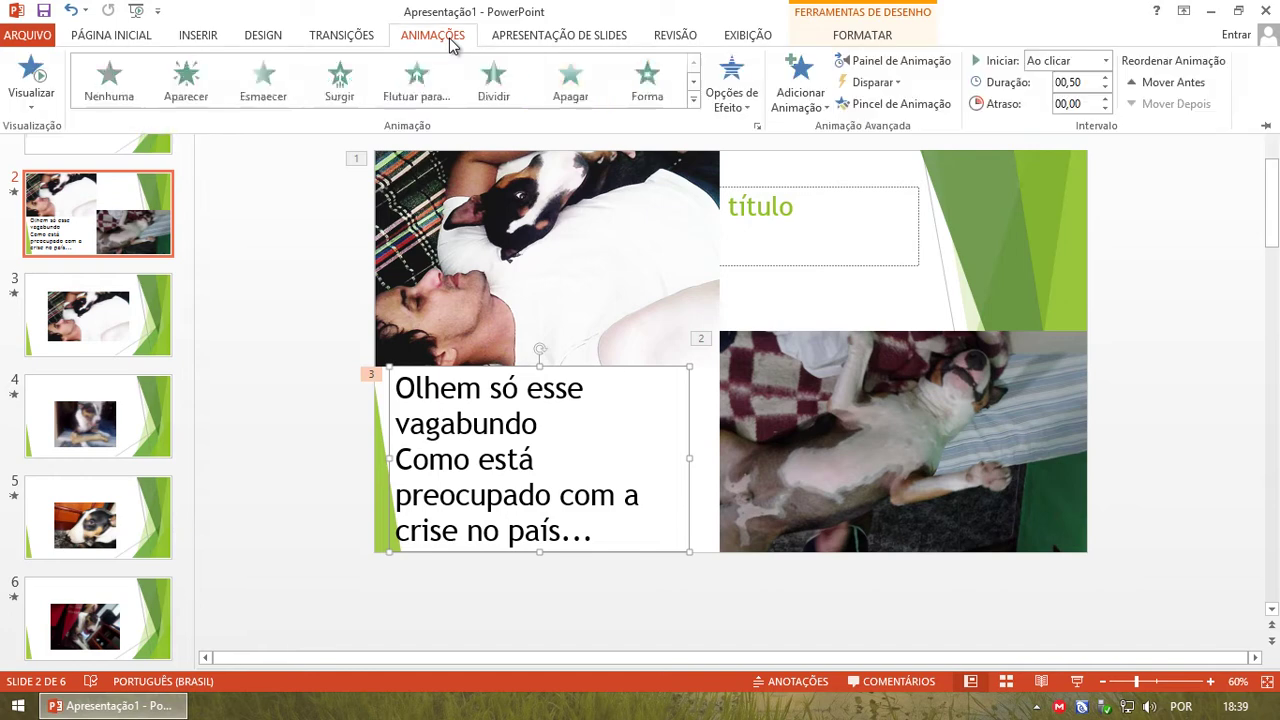
click(1172, 84)
click(1172, 84)
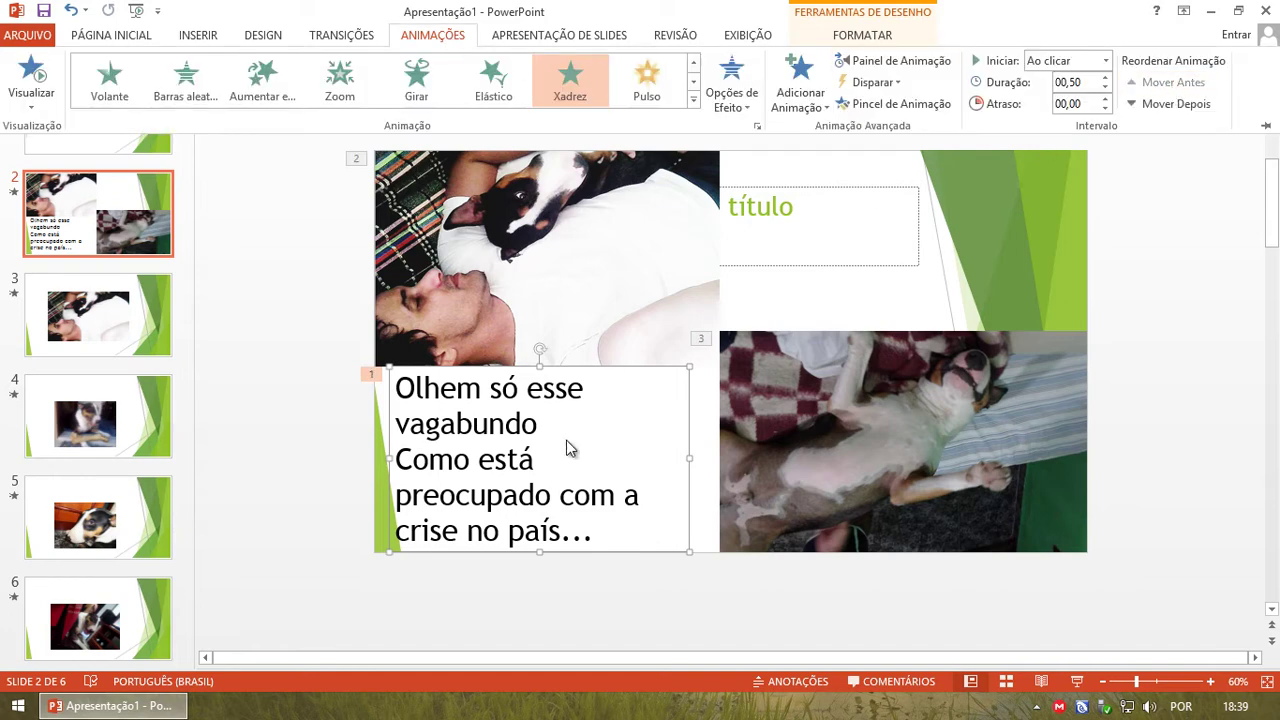
click(812, 400)
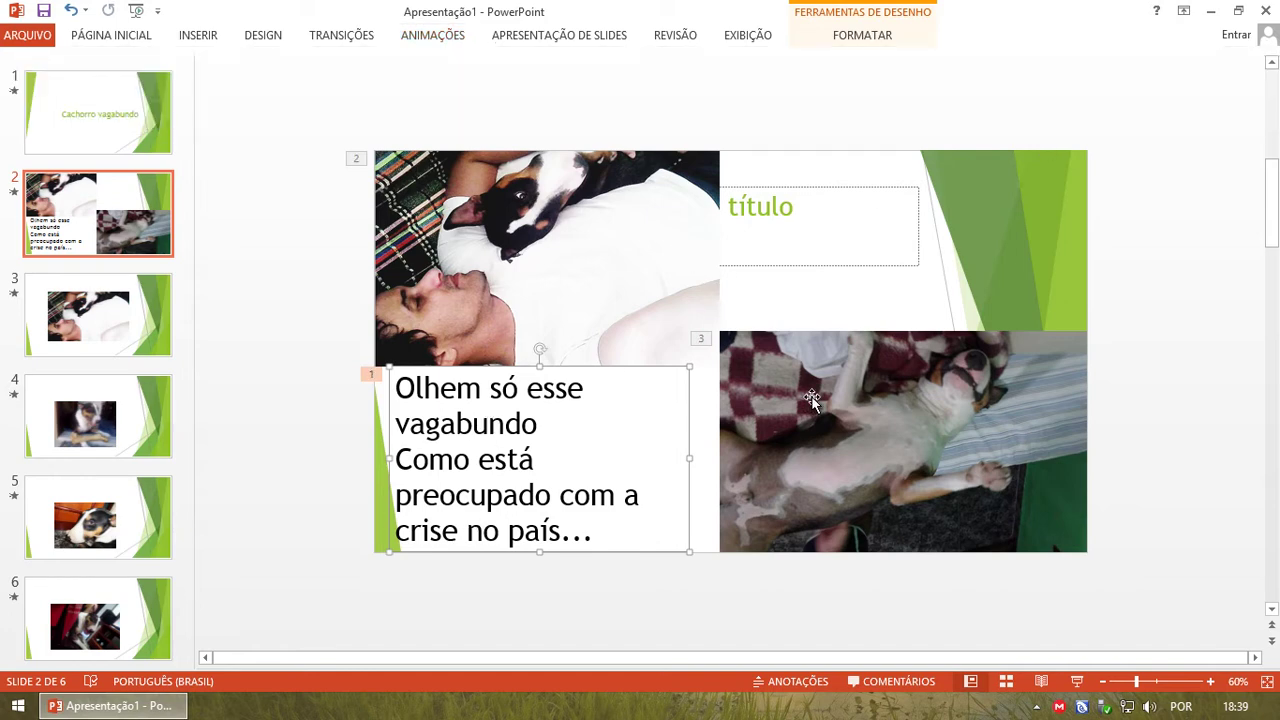
Move the top-left Capturar photo's animation to play last
click(472, 222)
click(430, 36)
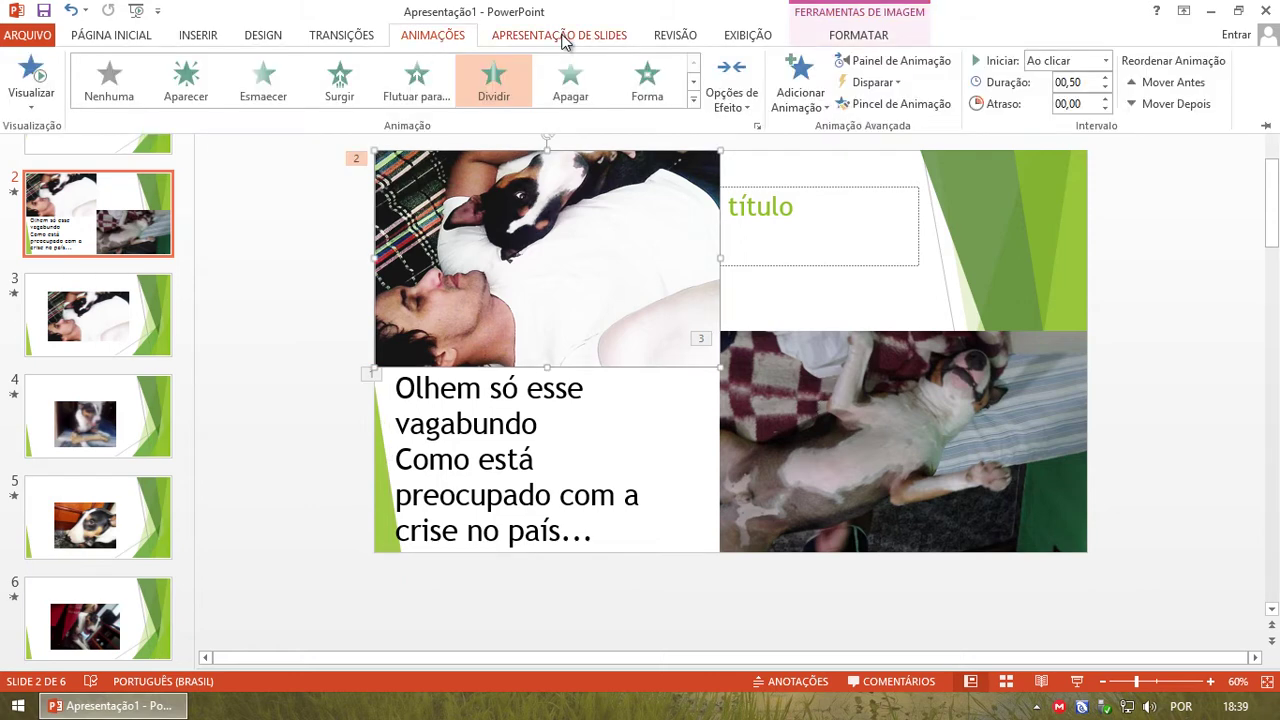
click(1190, 106)
click(722, 360)
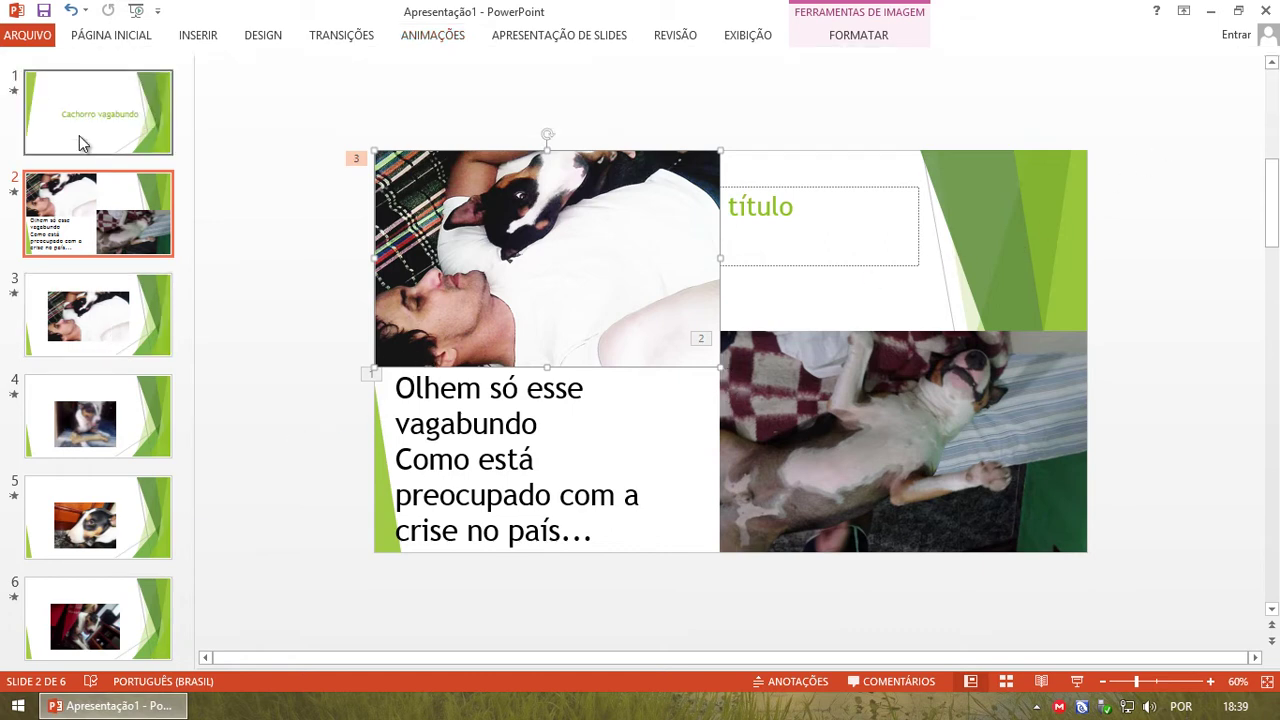
Play the slide show, revealing slide 2's caption, dog photo and Capturar photo, then exit
key(F5)
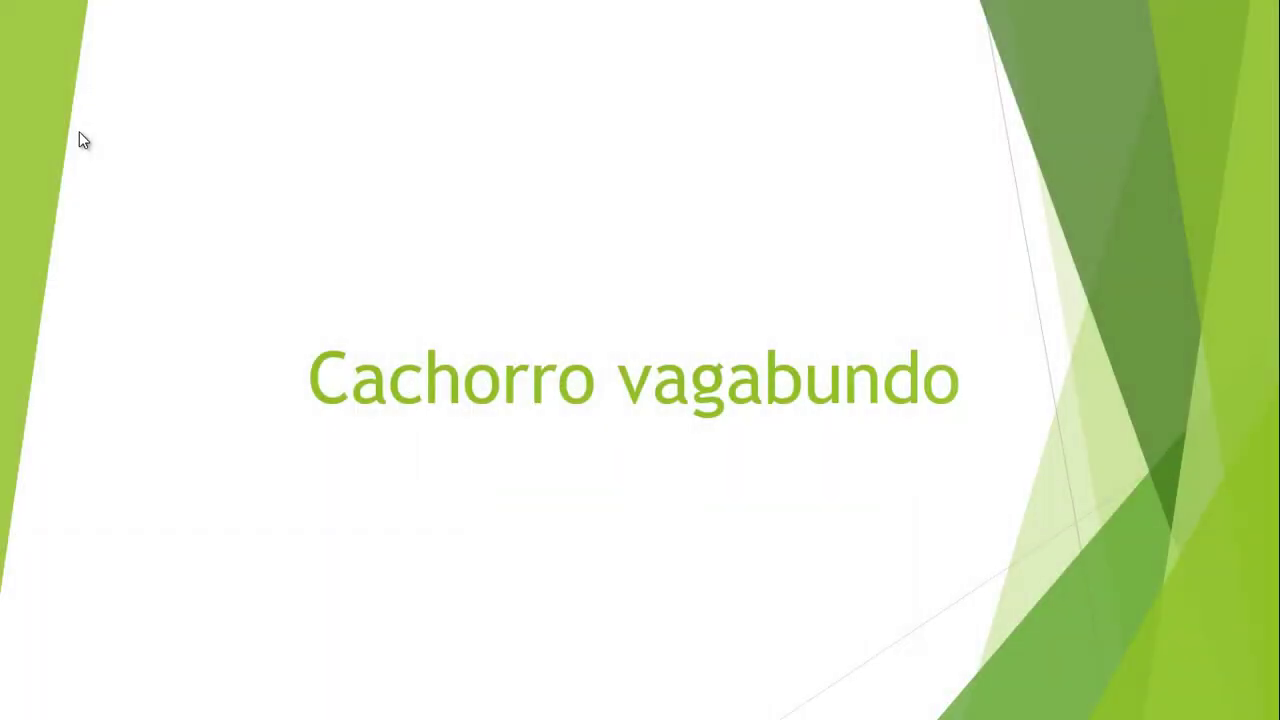
click(83, 140)
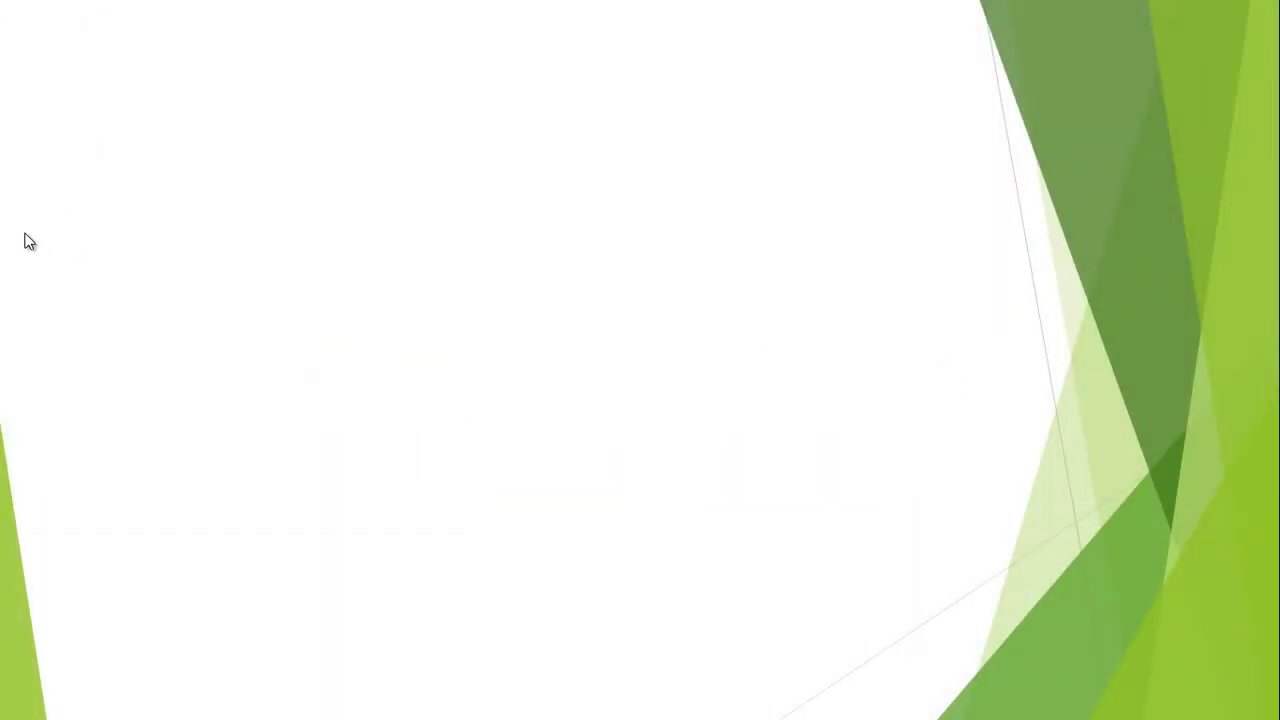
click(25, 230)
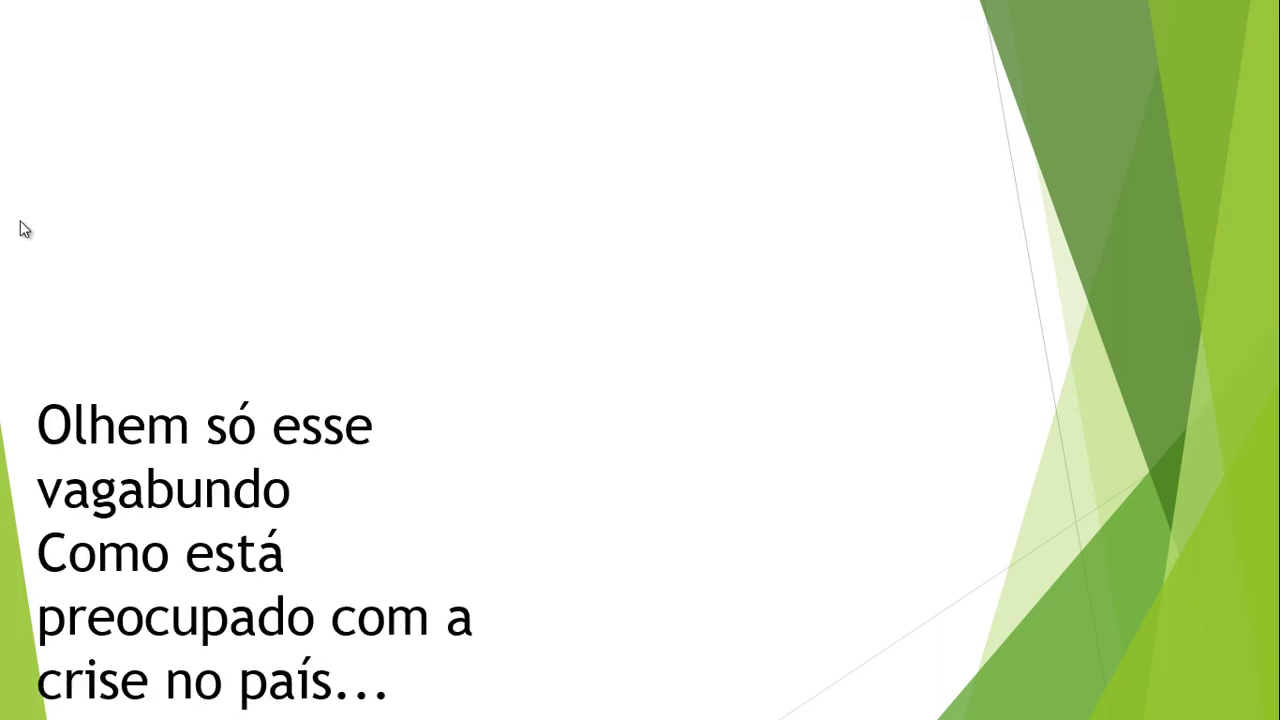
click(898, 451)
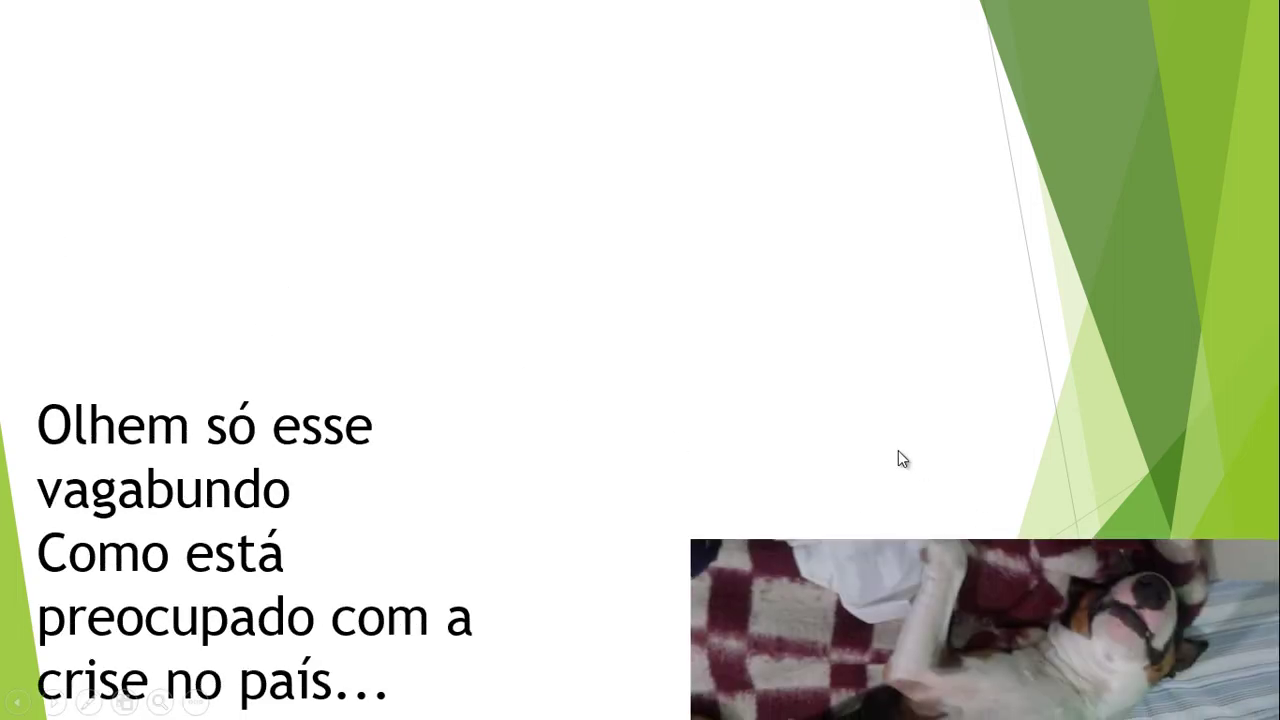
click(466, 406)
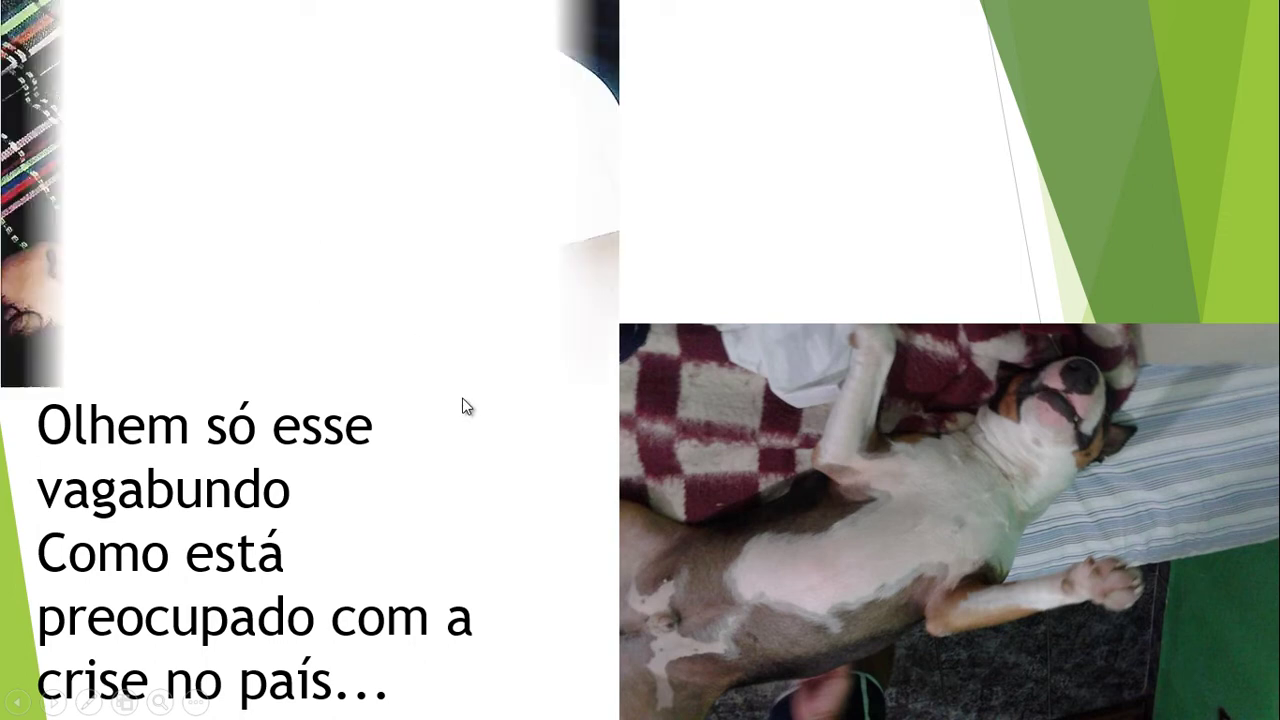
click(384, 242)
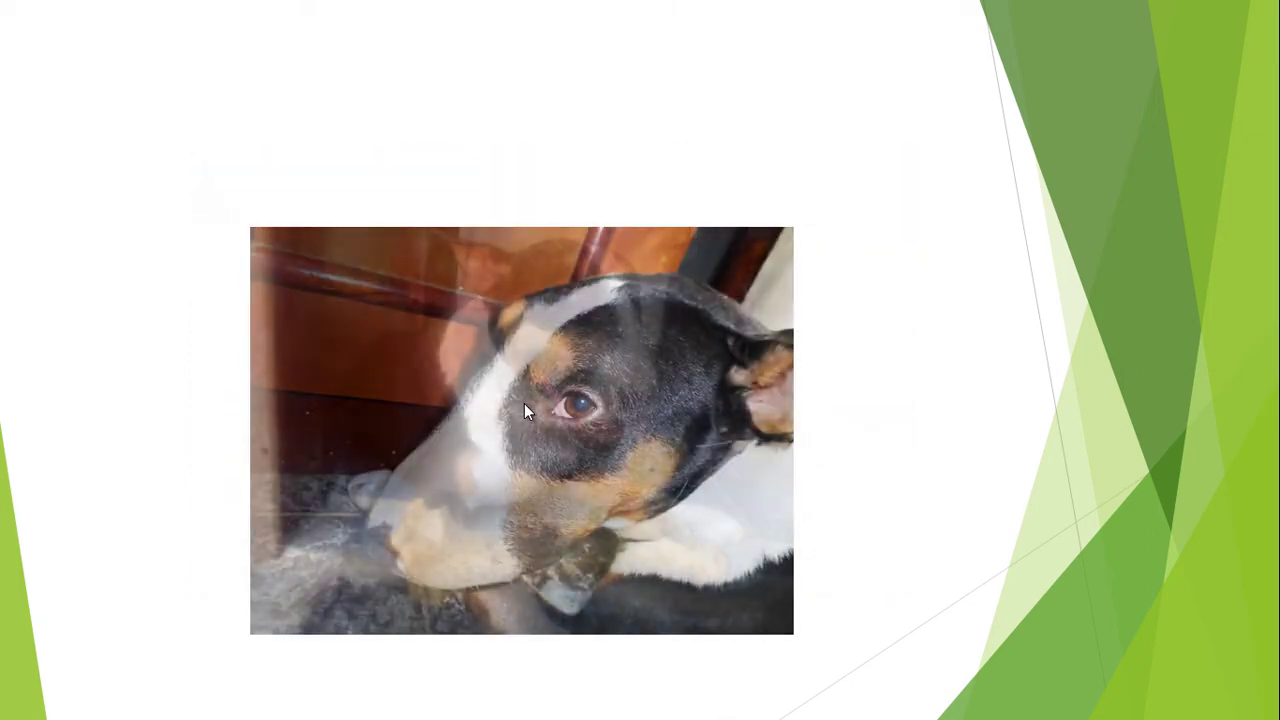
key(Escape)
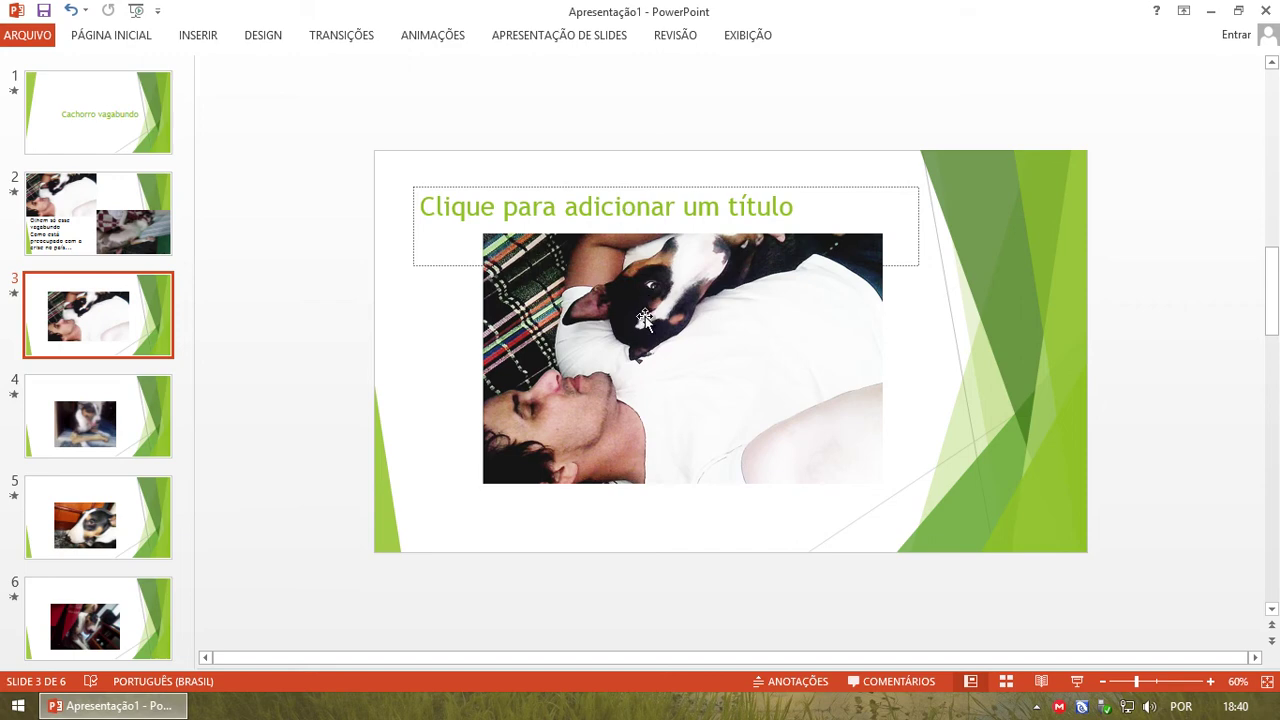
Lower slide 3's photo and type the title 'Cremosidade com o papai...'
mouse_move(650, 306)
mouse_down()
mouse_move(845, 365)
mouse_move(629, 373)
mouse_up()
click(621, 239)
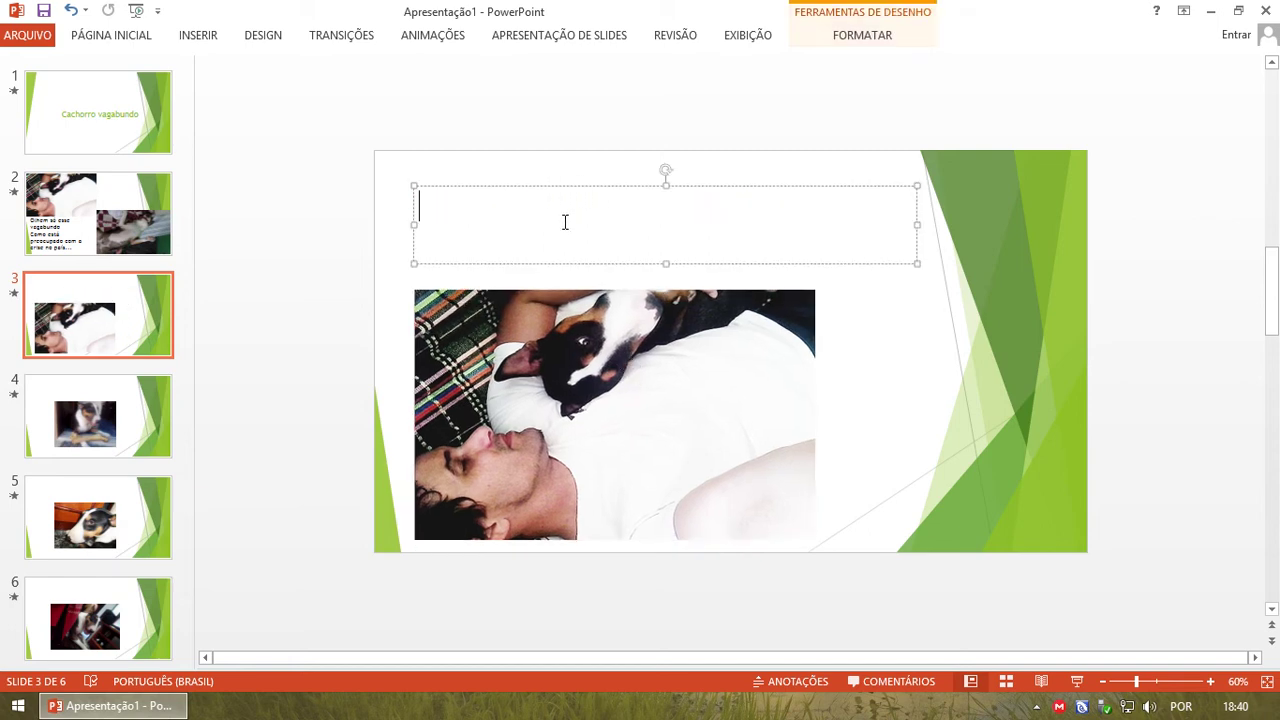
text(Cremosidade)
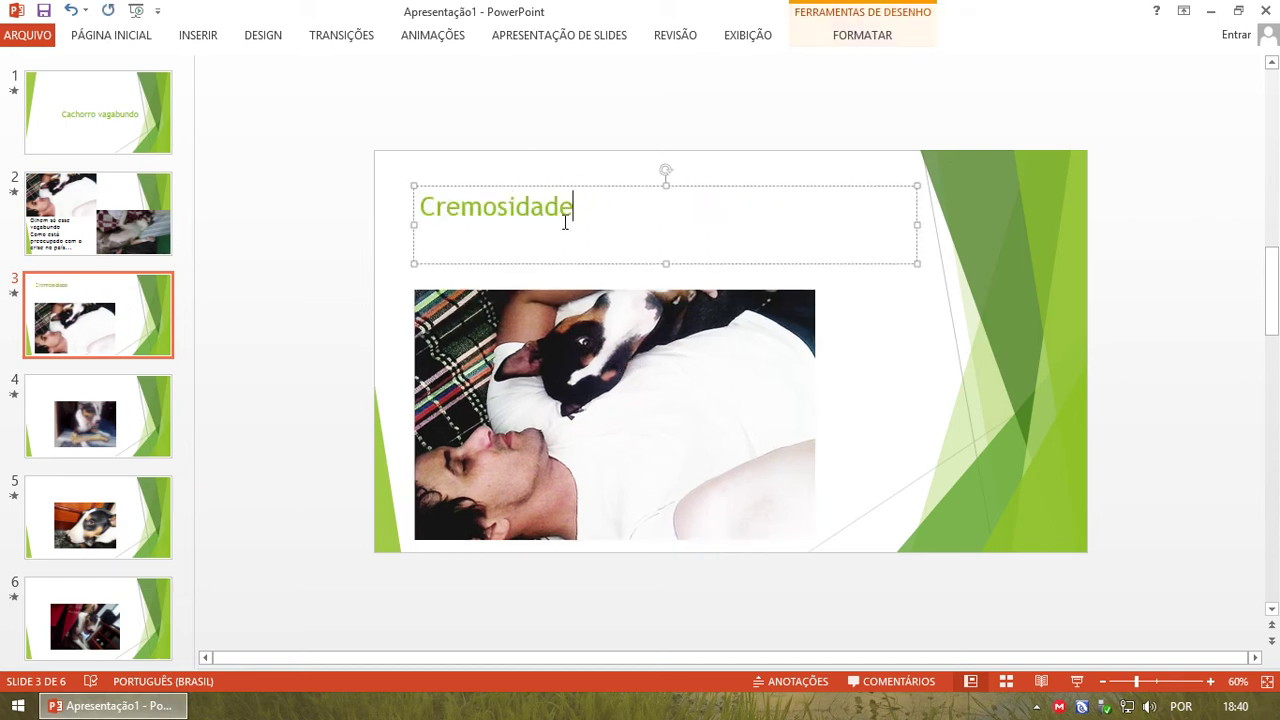
text( com o papai)
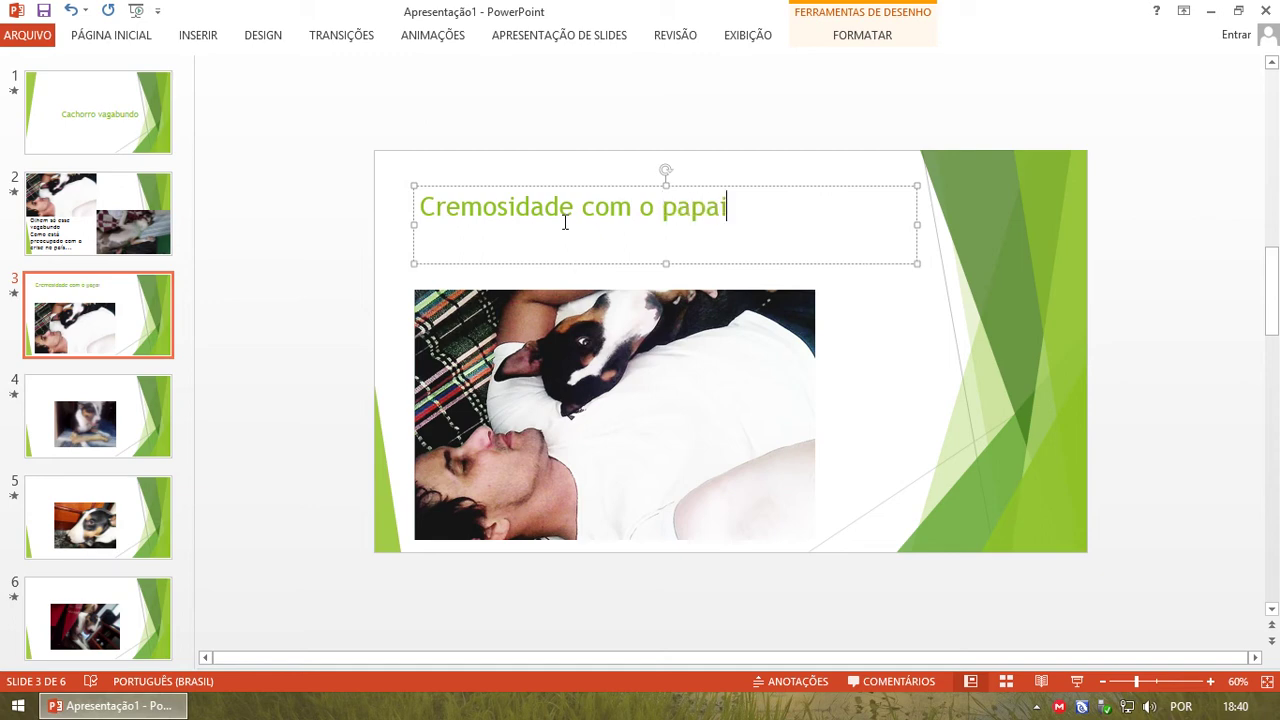
text(...)
click(980, 335)
click(593, 195)
click(602, 424)
Give slide 3's title the Girar entrance animation
click(468, 37)
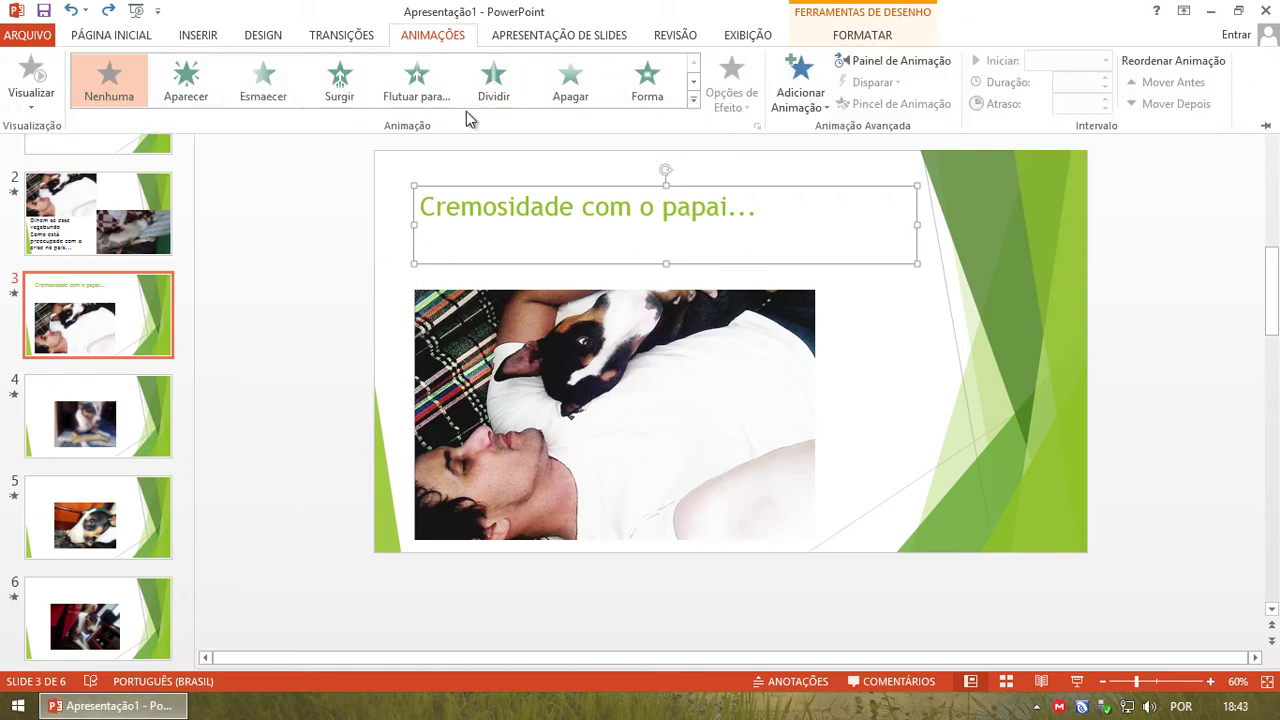
click(693, 99)
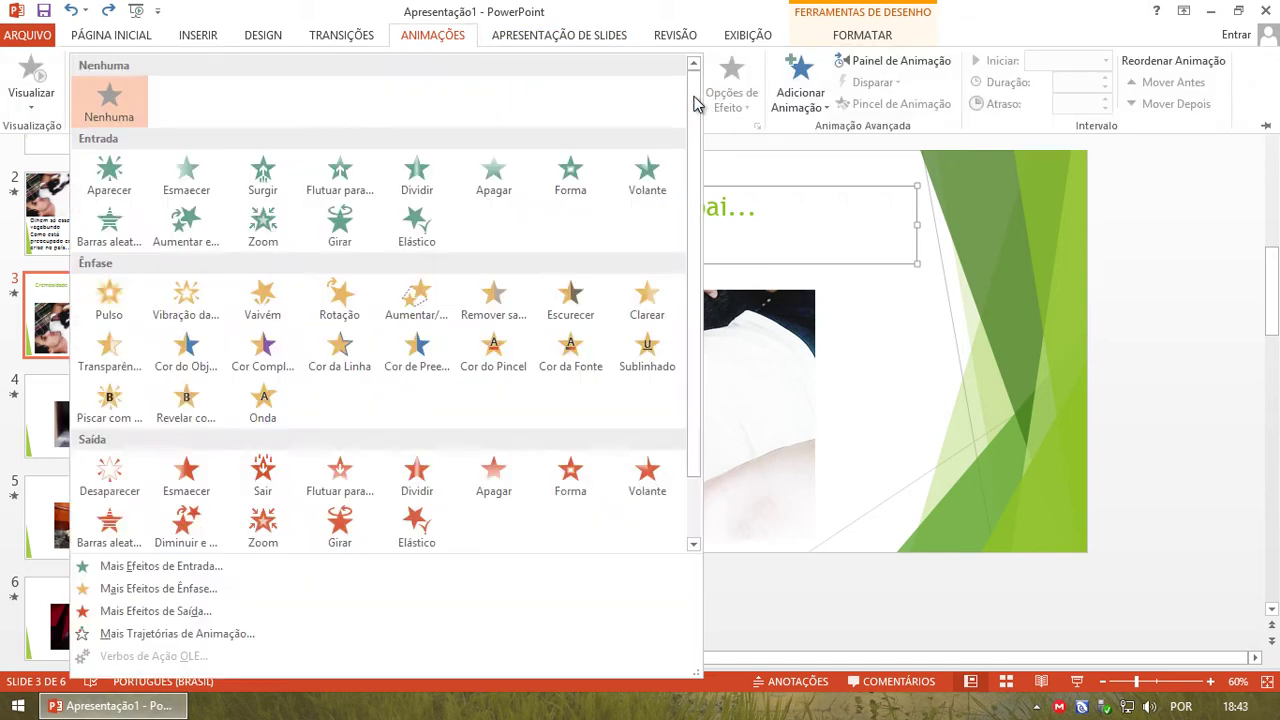
click(362, 232)
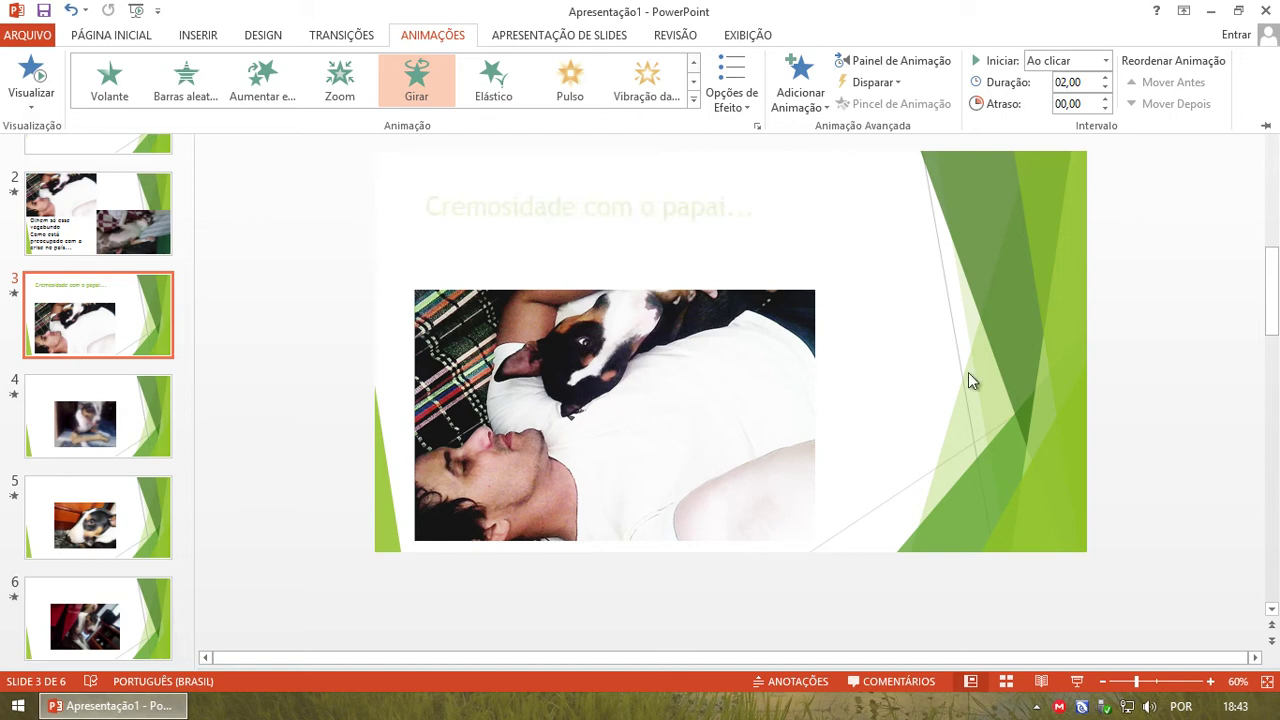
Give slide 3's photo the Elástico exit effect, numbered 2 after the title
click(600, 420)
click(590, 415)
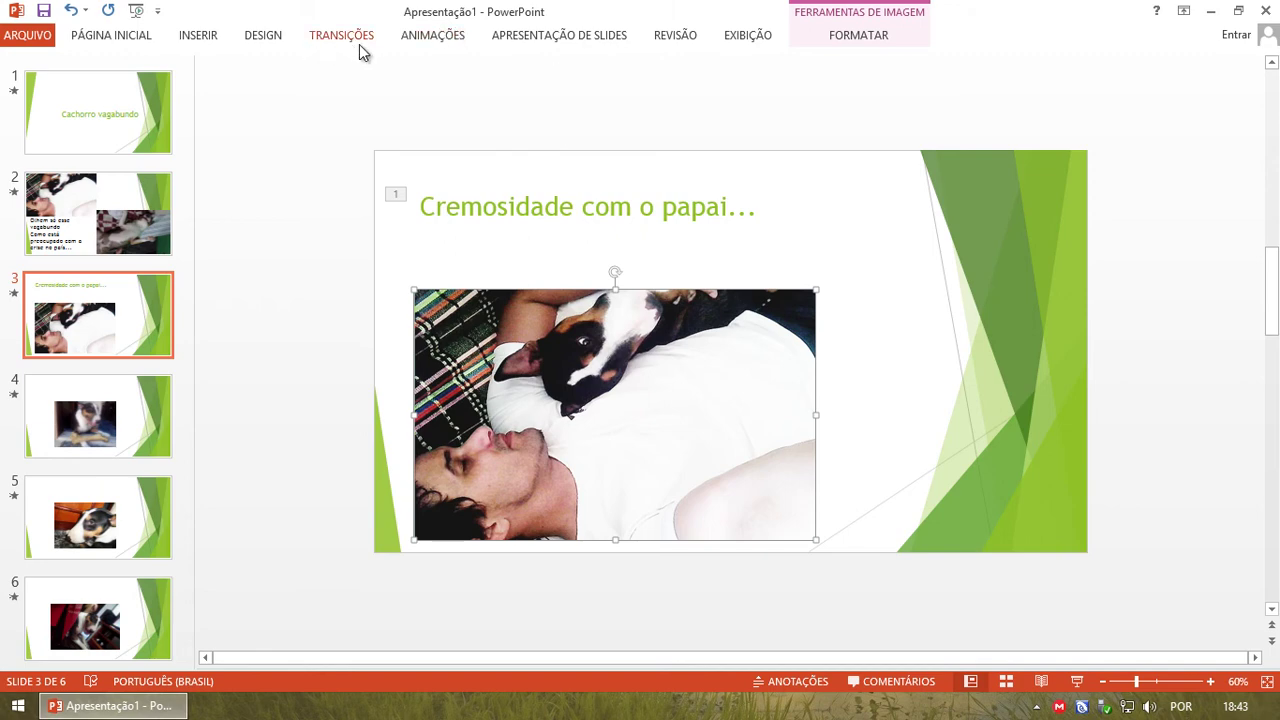
click(433, 35)
click(696, 107)
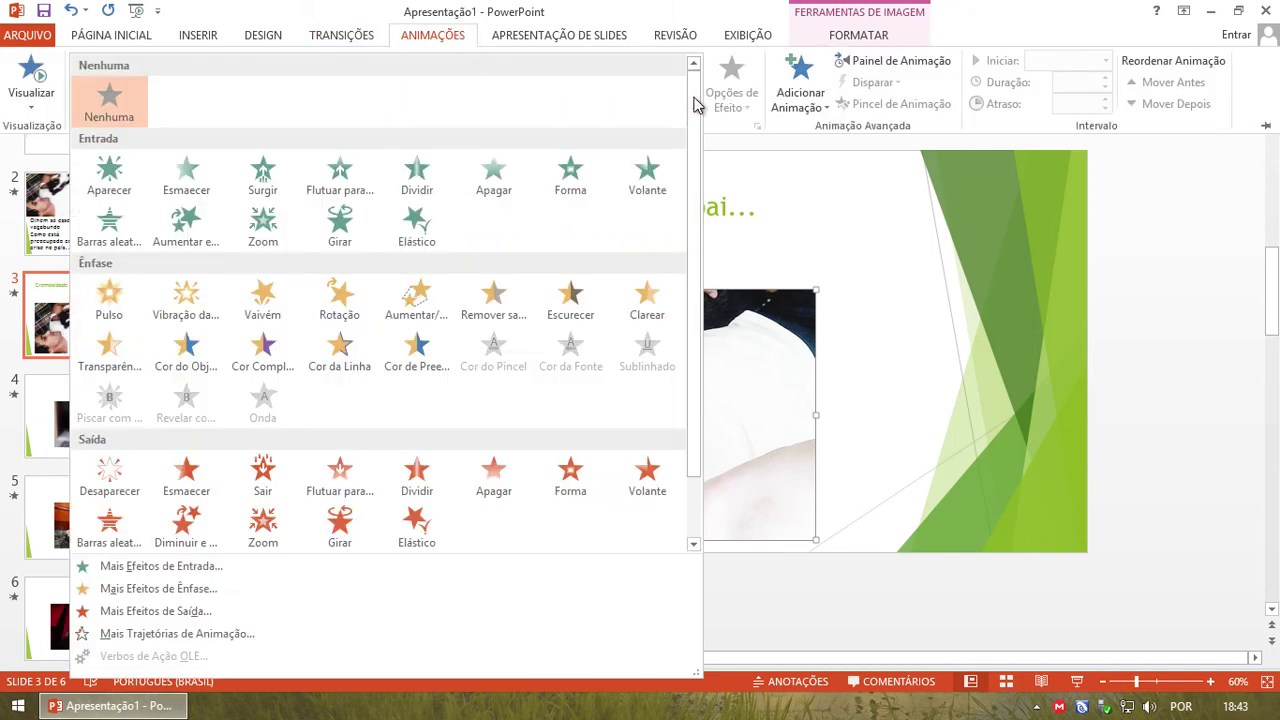
scroll(697, 225, down, 1)
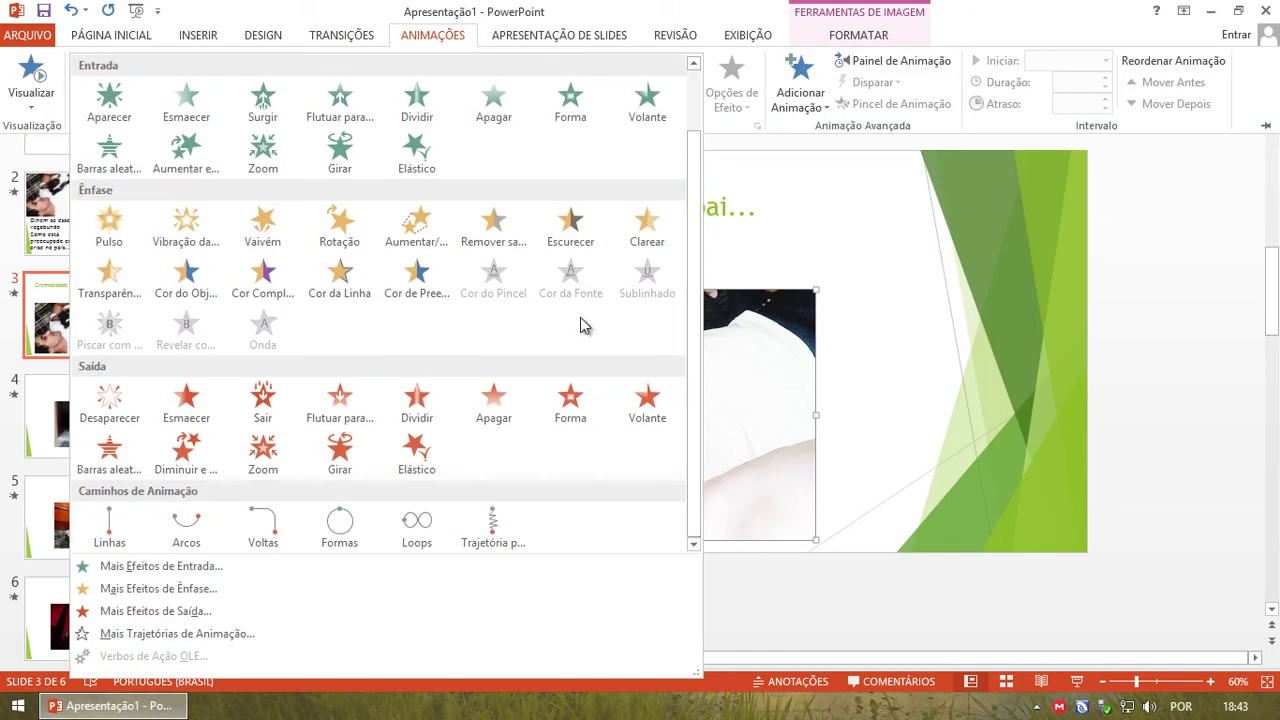
click(339, 450)
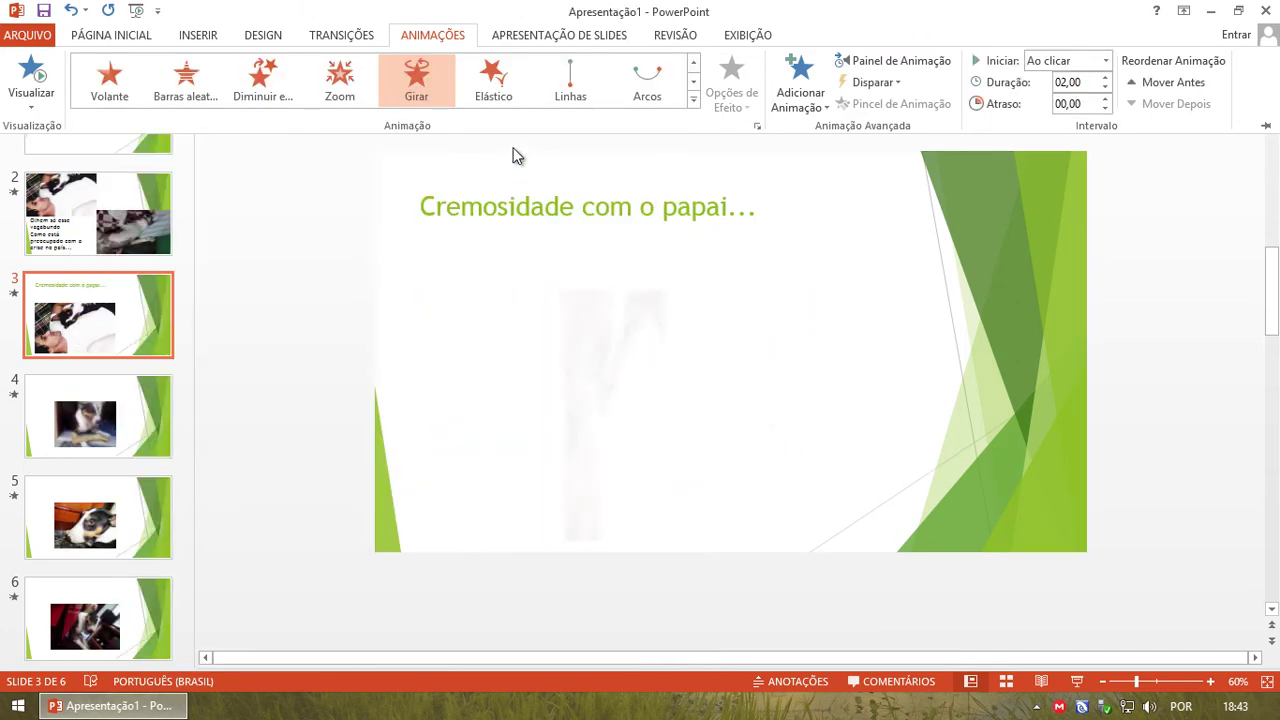
click(486, 108)
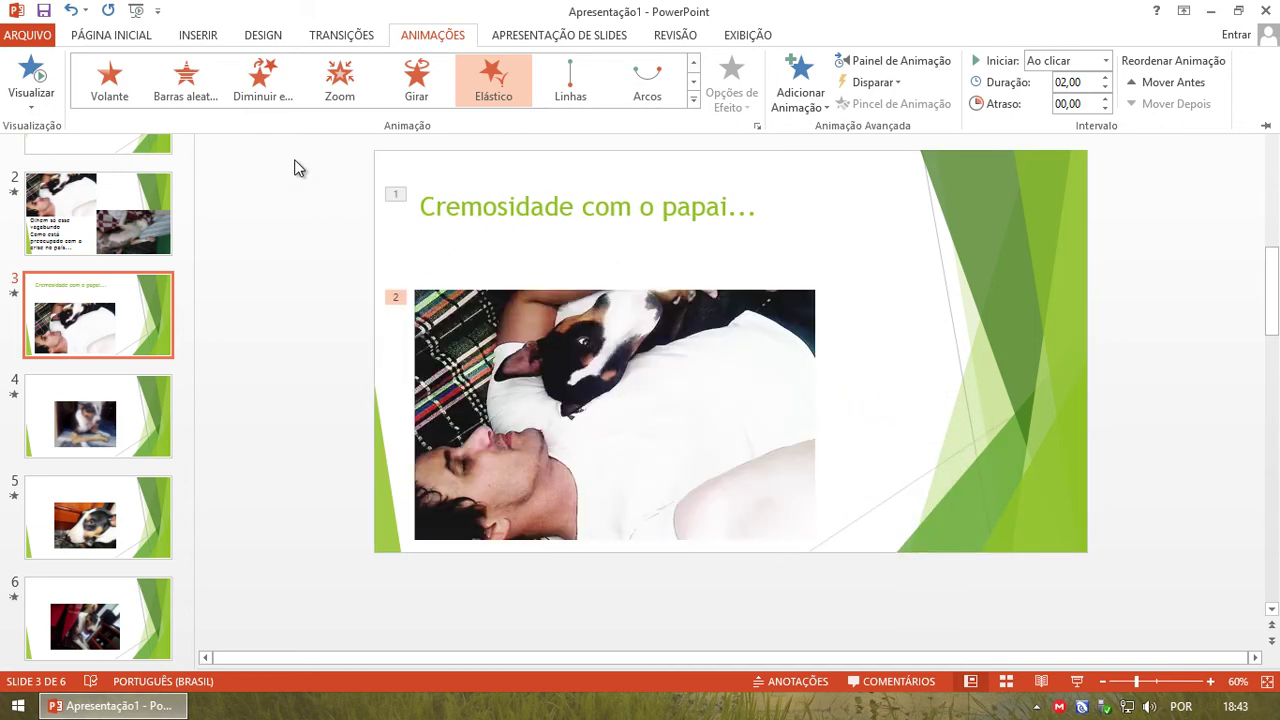
Run the slide show from the title slide through slide 3's photo exit, then end it
key(F5)
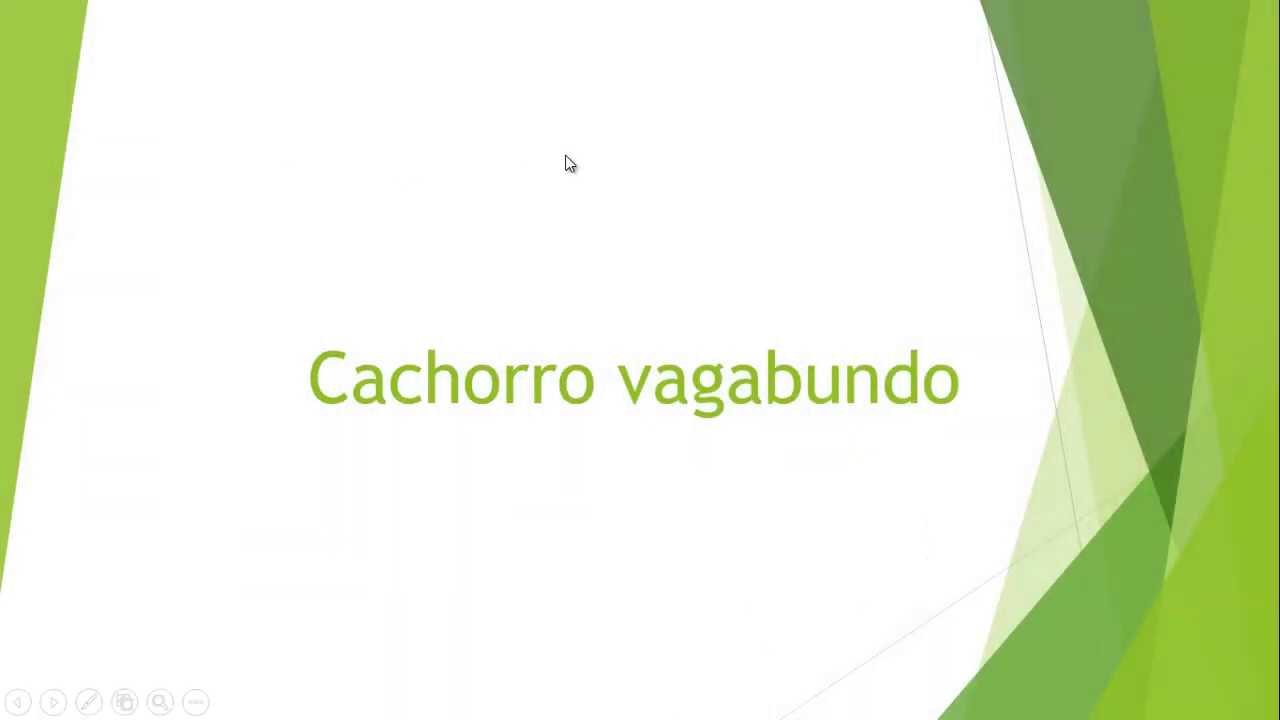
click(575, 165)
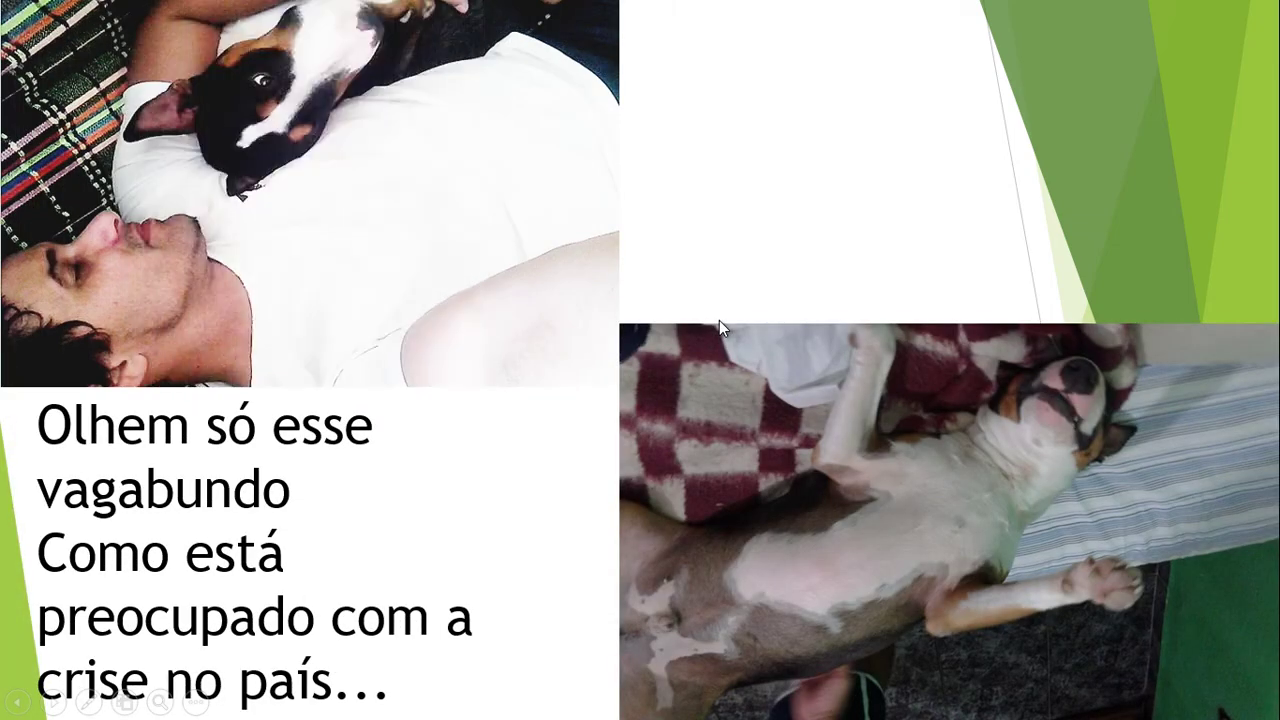
click(719, 320)
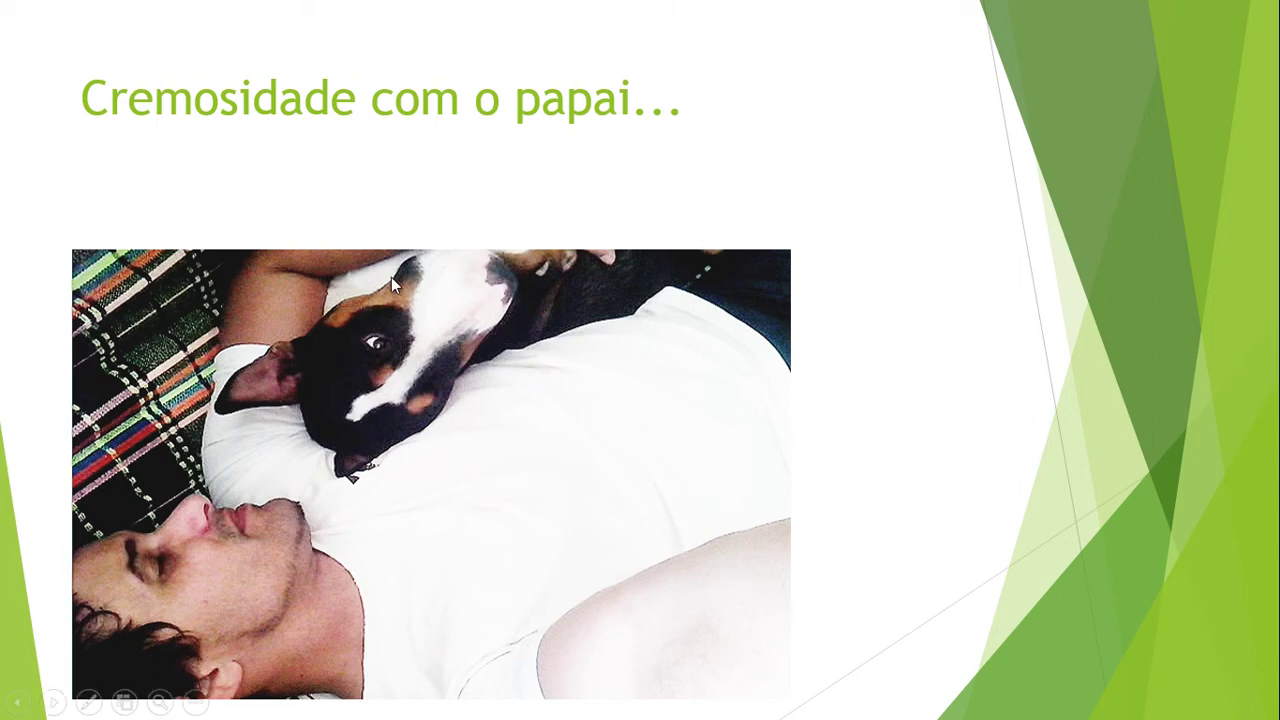
click(417, 225)
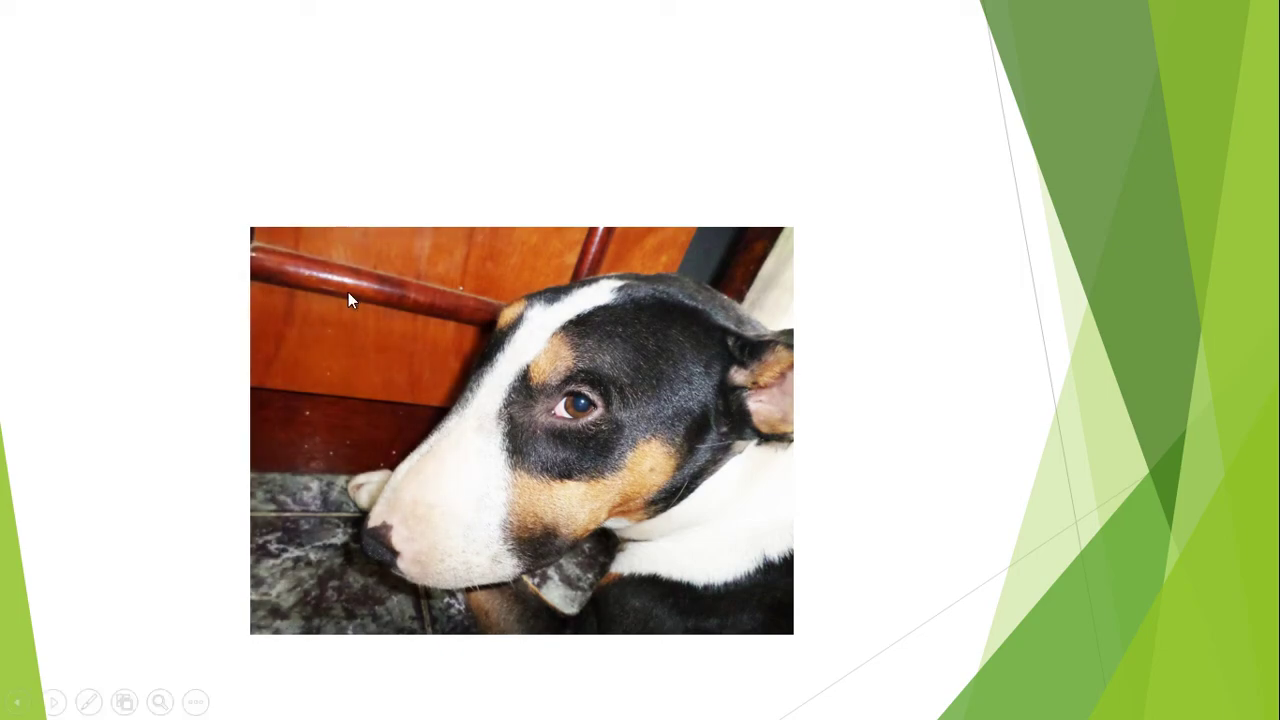
key(Escape)
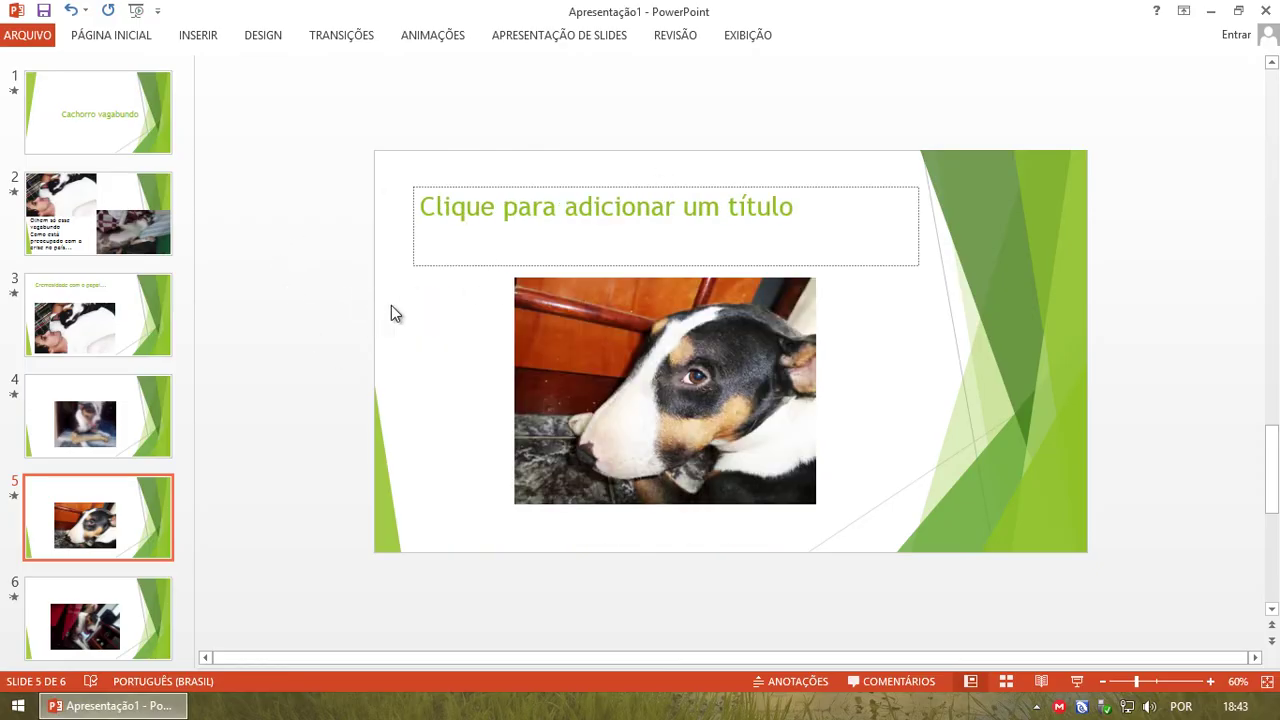
Leave slide 5 and return through slide 2 to slide 3
click(558, 226)
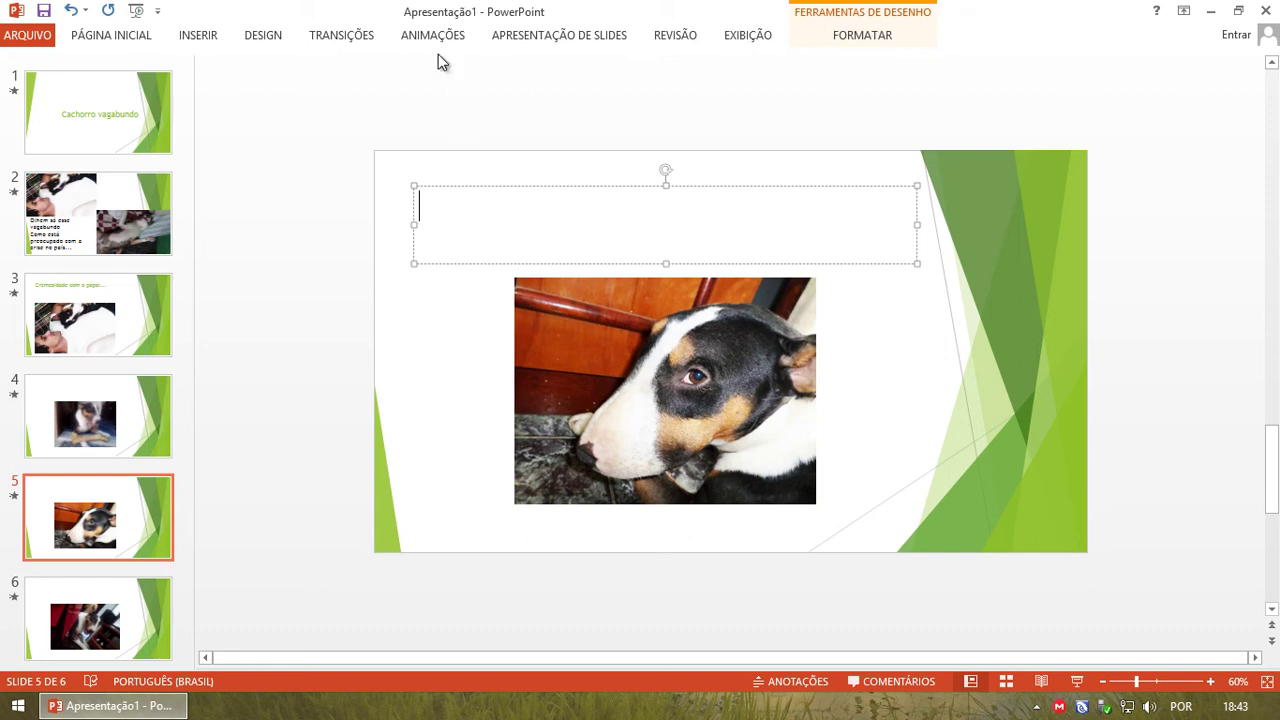
click(613, 479)
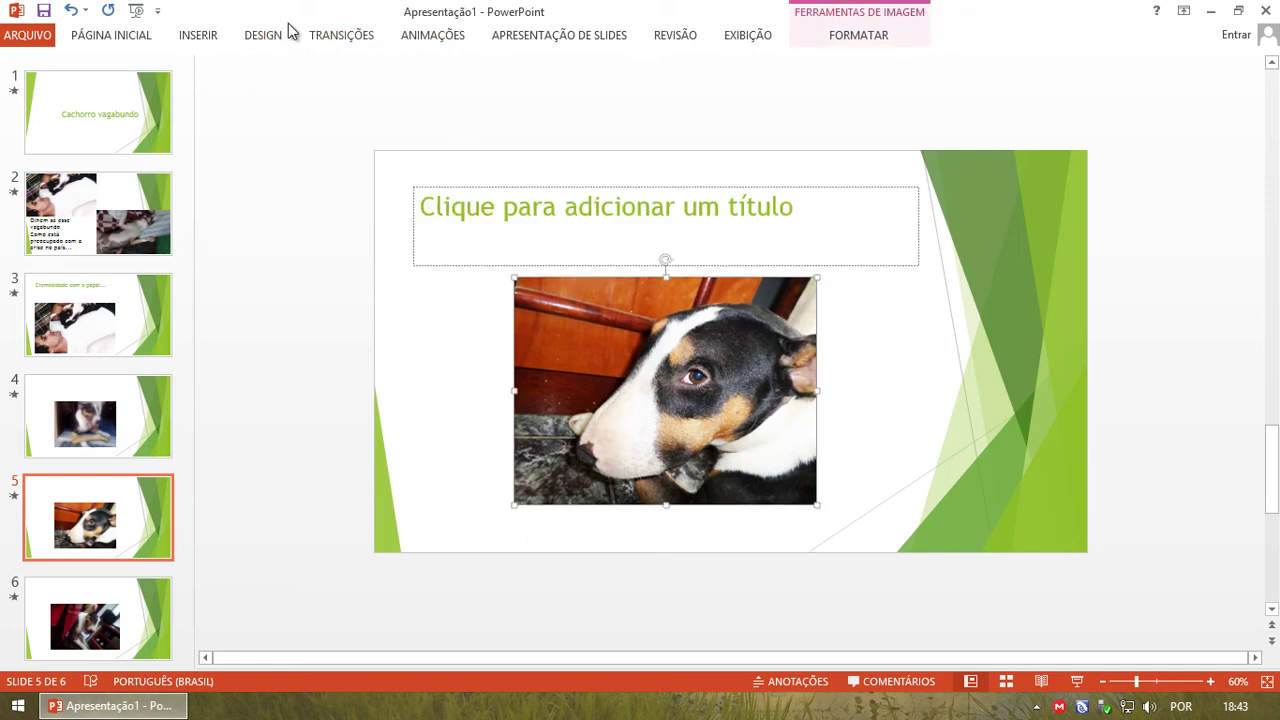
scroll(698, 349, up, 1)
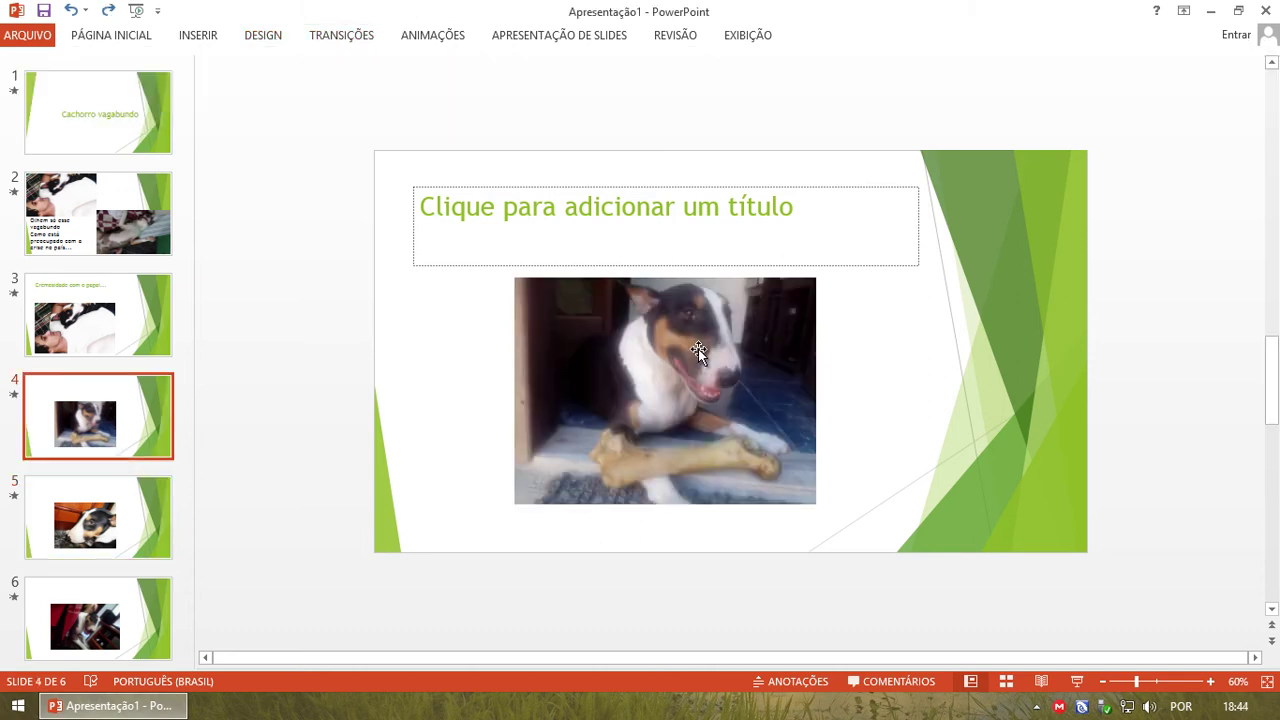
click(66, 192)
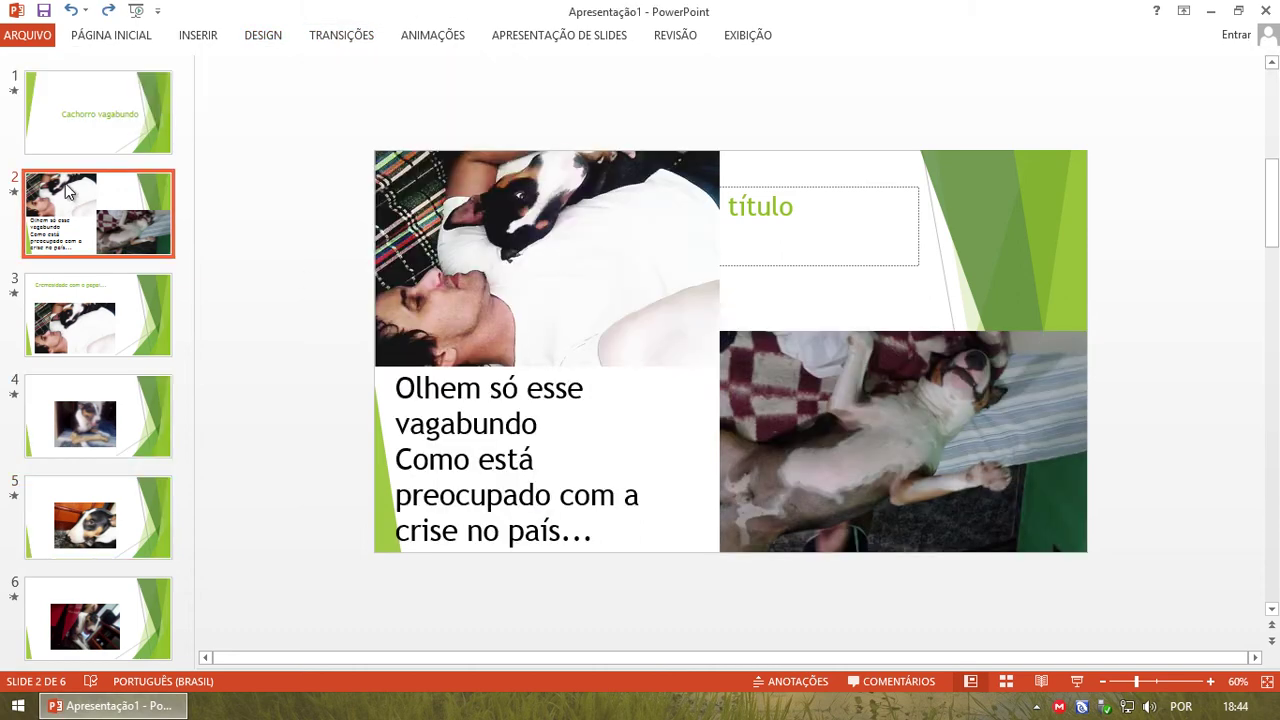
click(88, 311)
Select slide 3's dog photo and expand the full Animações effects gallery
click(472, 352)
click(541, 205)
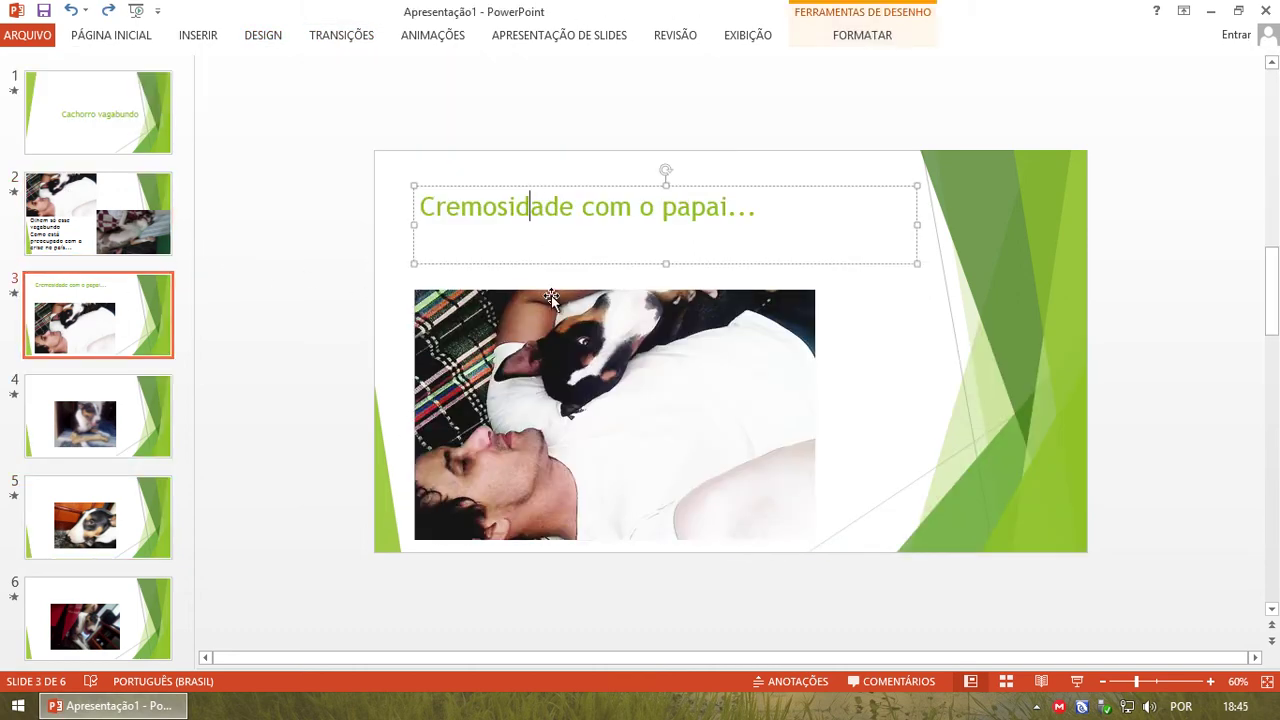
click(560, 360)
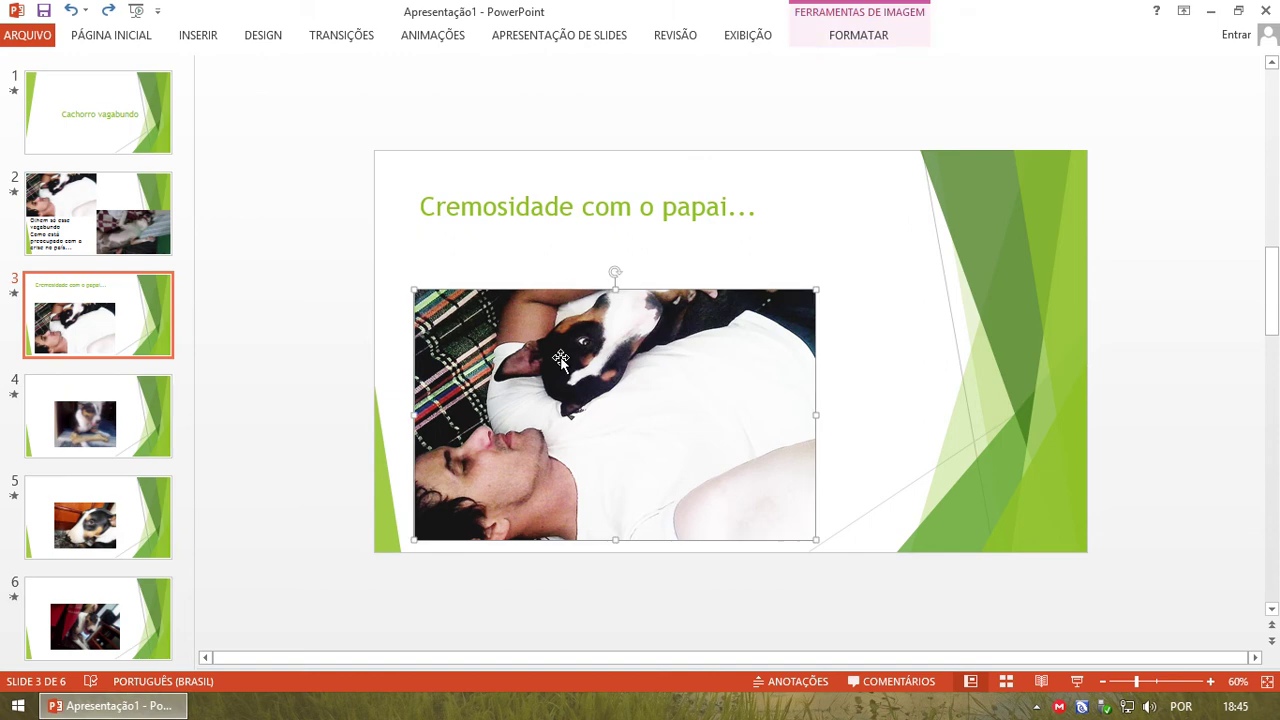
click(420, 35)
click(695, 100)
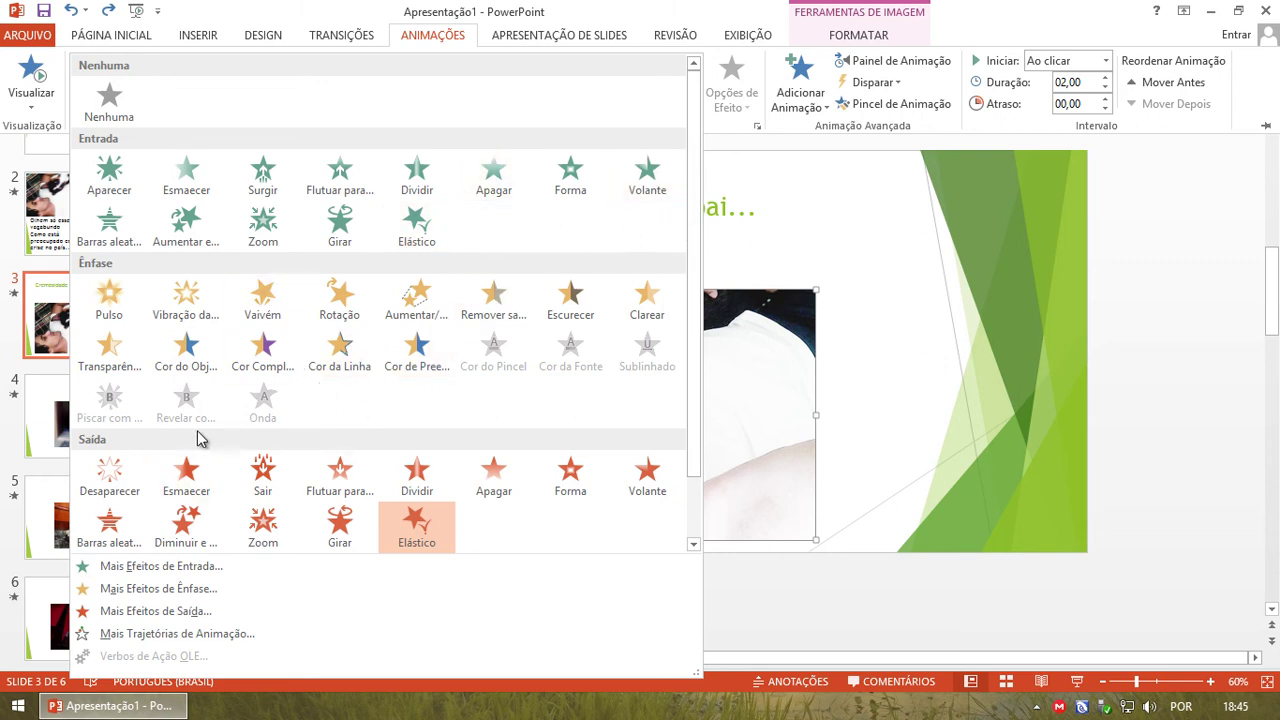
Dismiss the effects gallery without changes, then undo the last two edits to restore slide 2
click(792, 391)
click(690, 399)
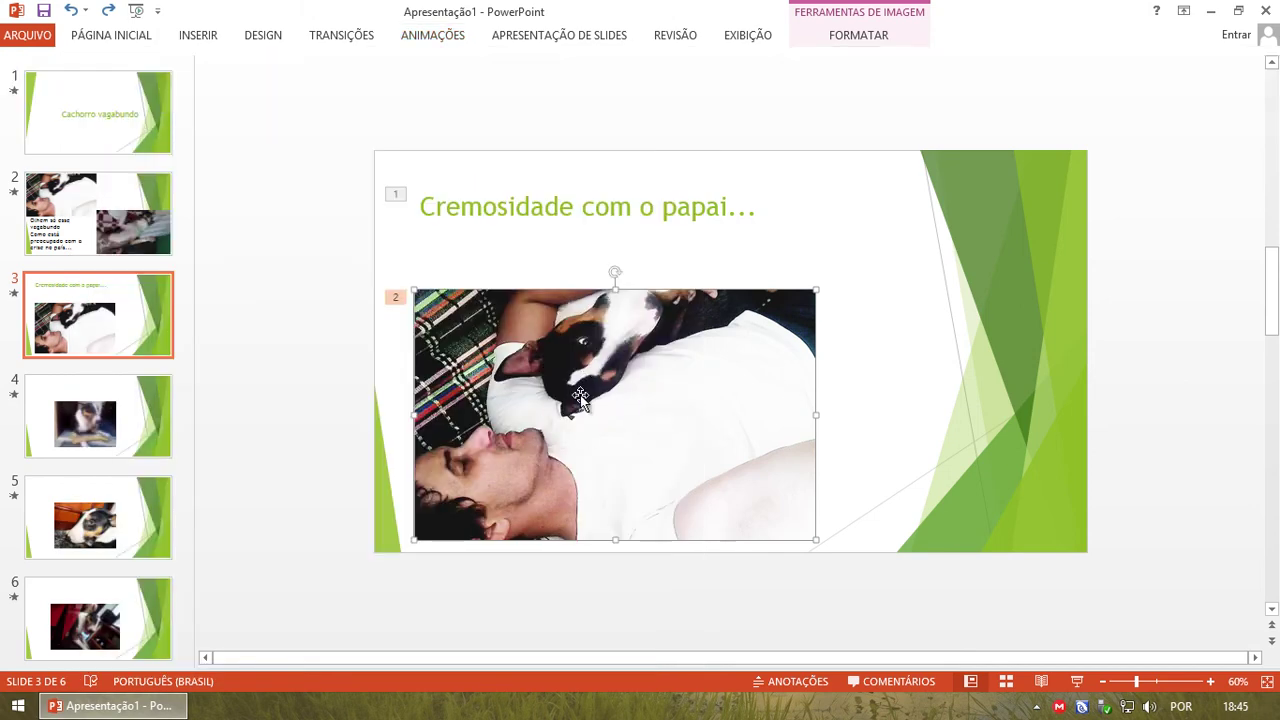
click(407, 43)
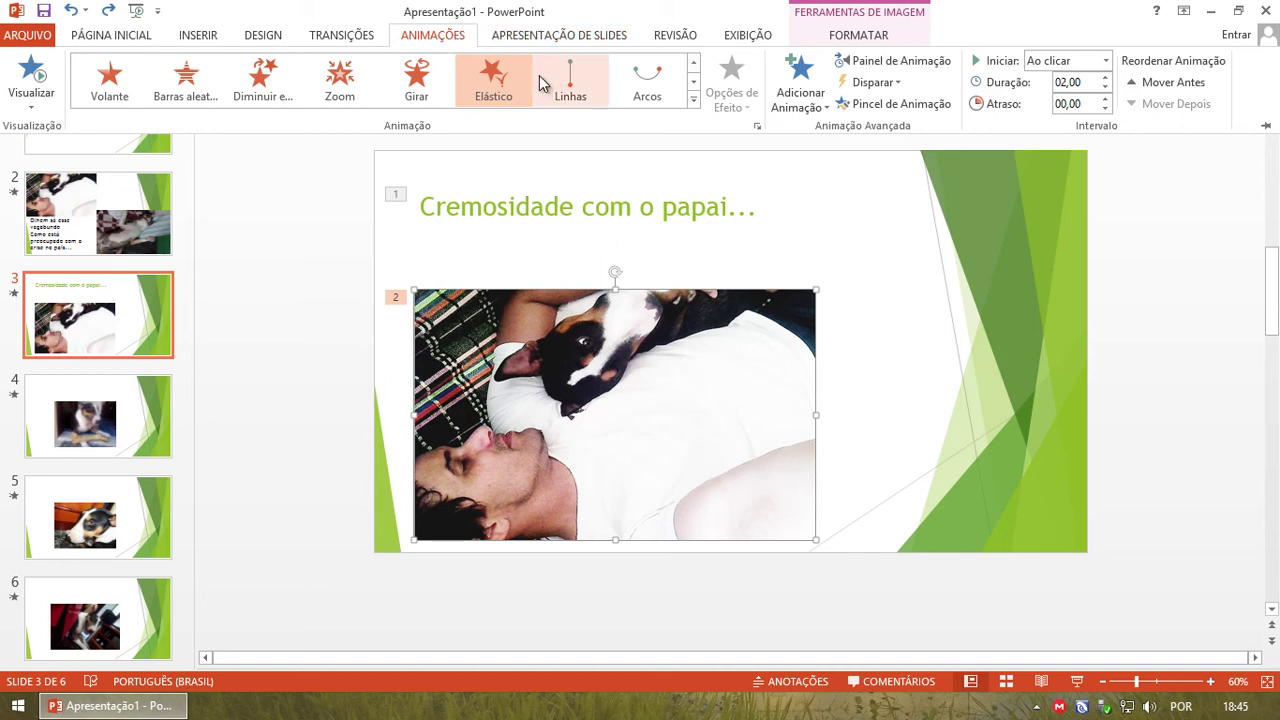
click(693, 99)
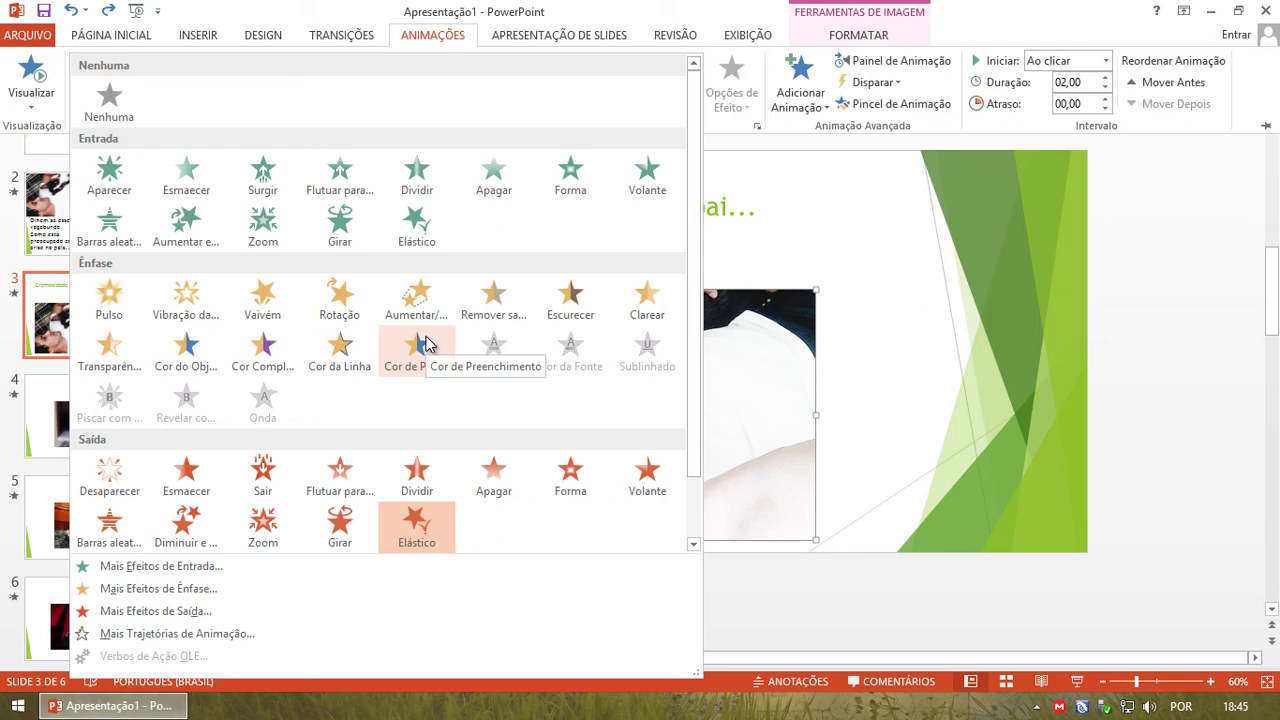
click(71, 9)
click(71, 9)
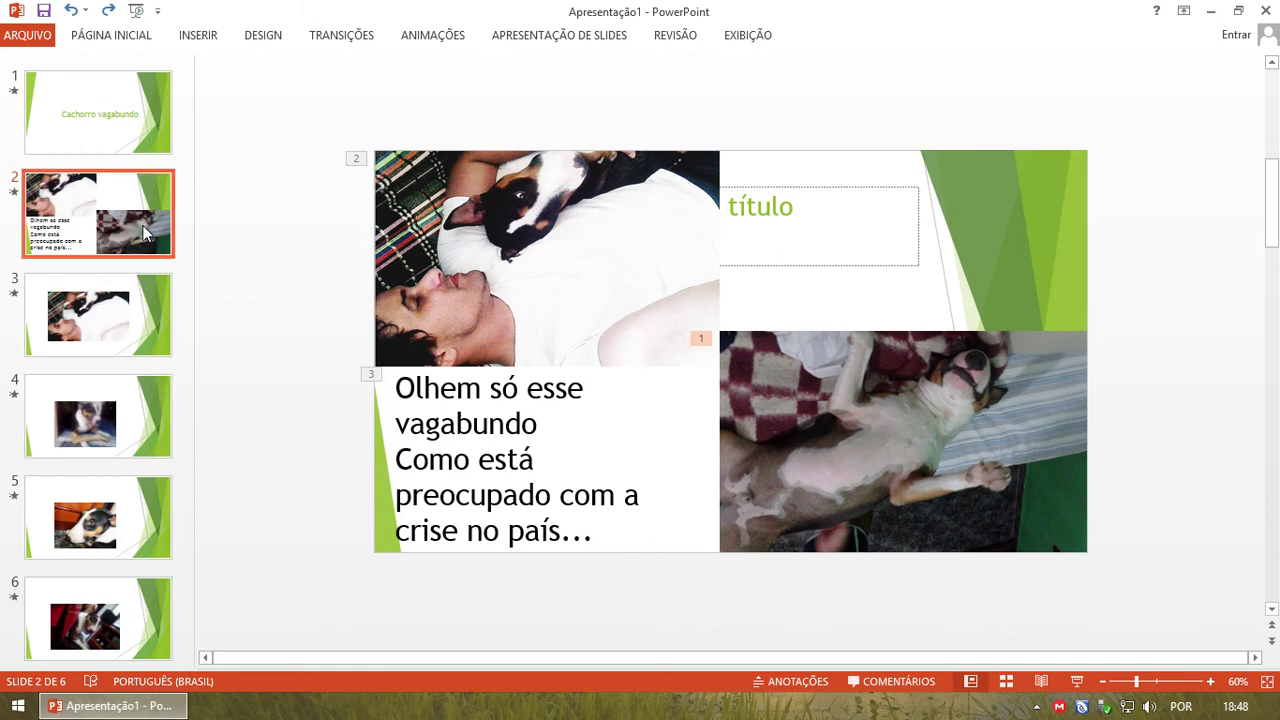
click(440, 228)
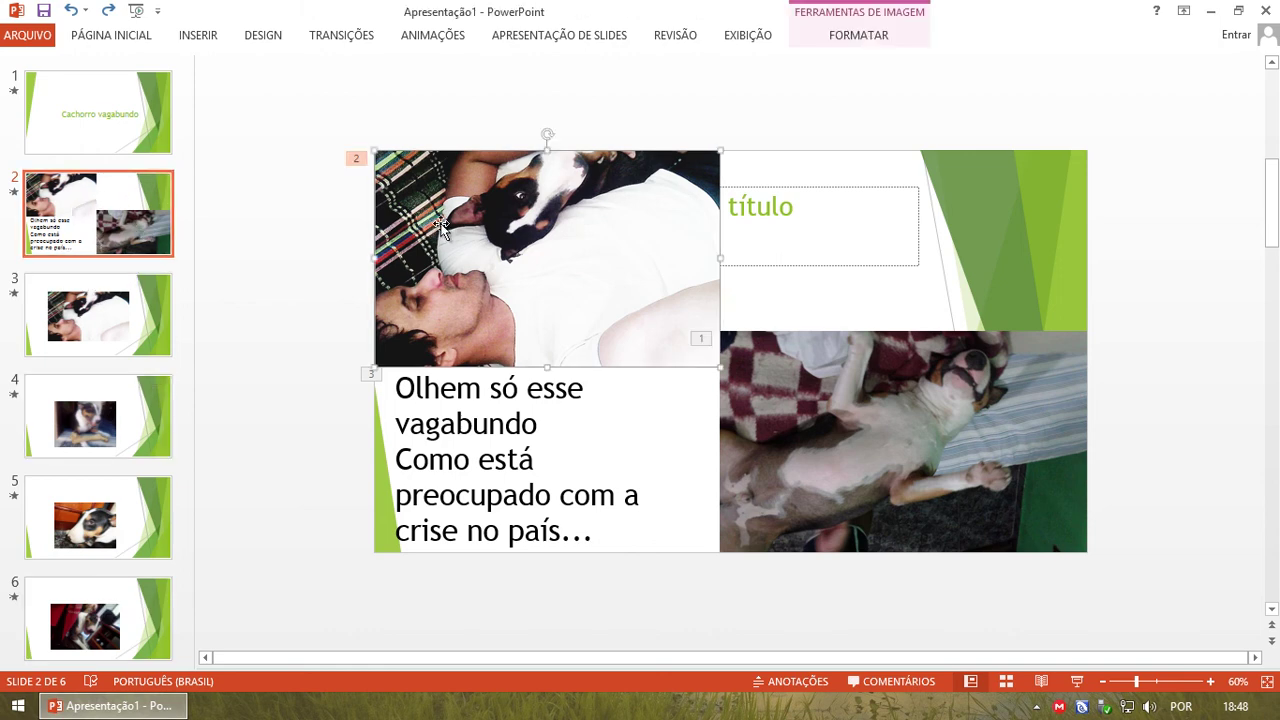
click(666, 434)
click(868, 430)
click(660, 285)
click(910, 437)
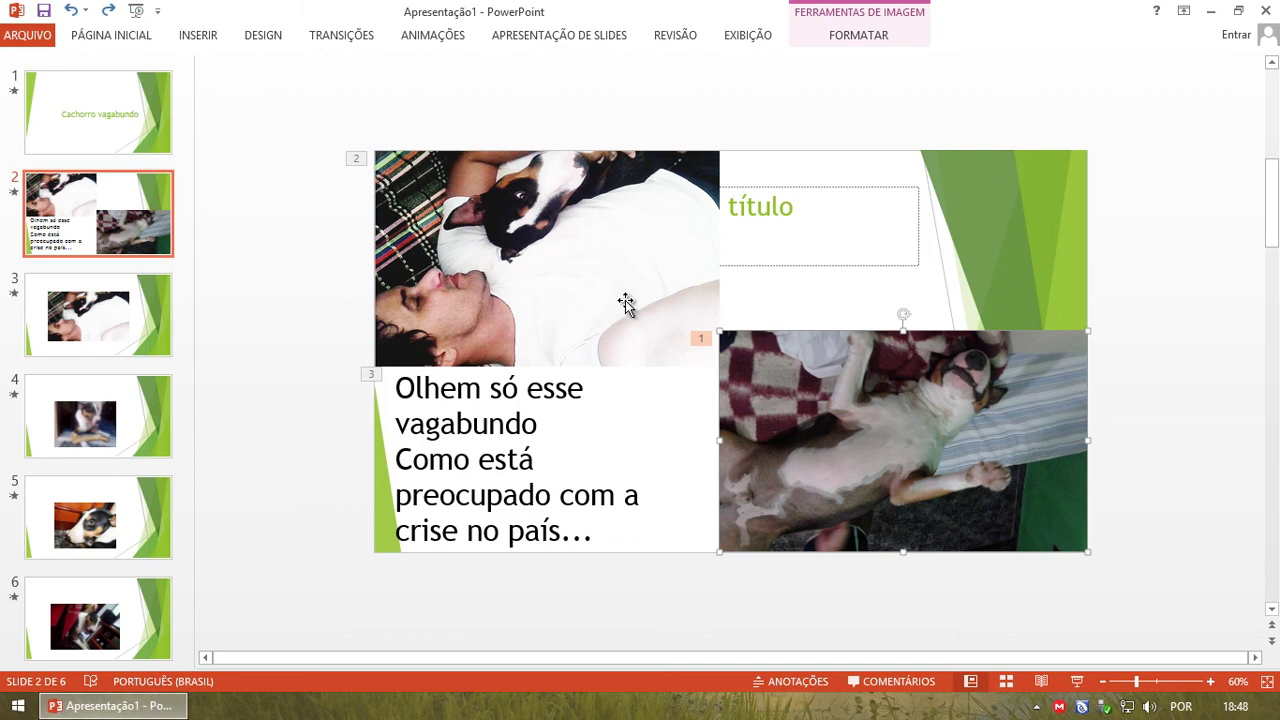
click(557, 450)
click(610, 285)
click(801, 414)
click(560, 262)
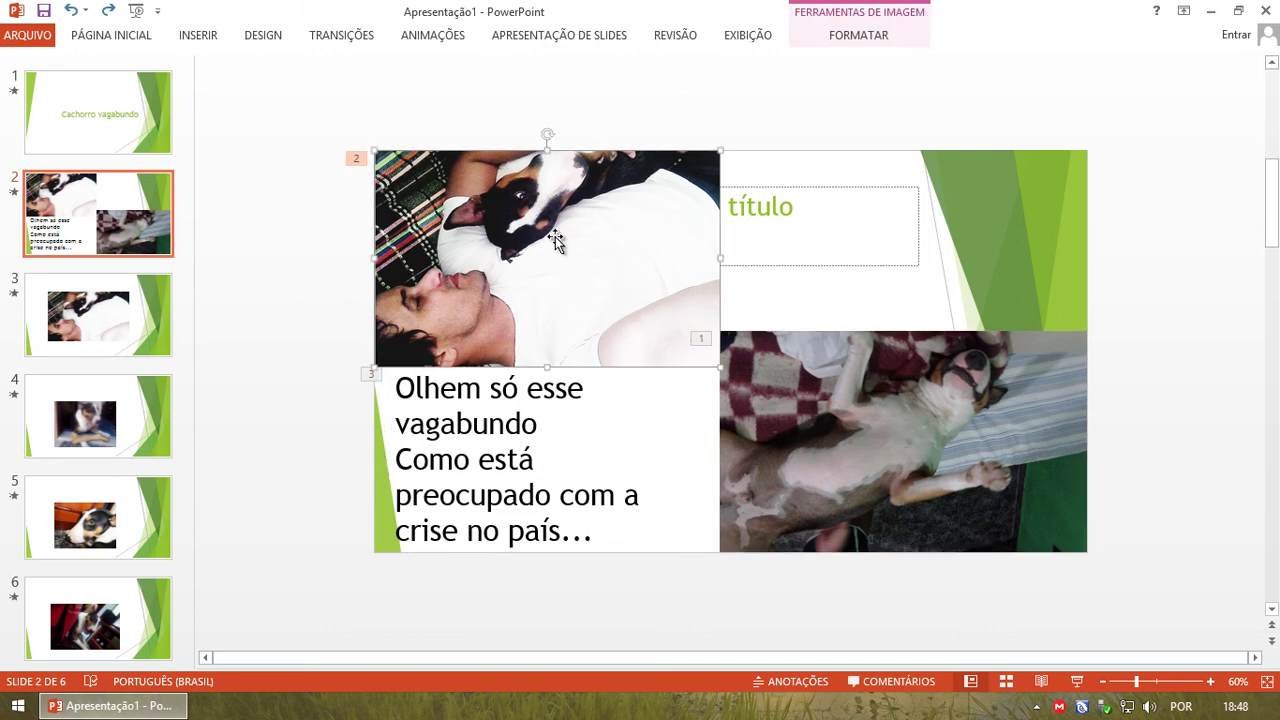
click(444, 36)
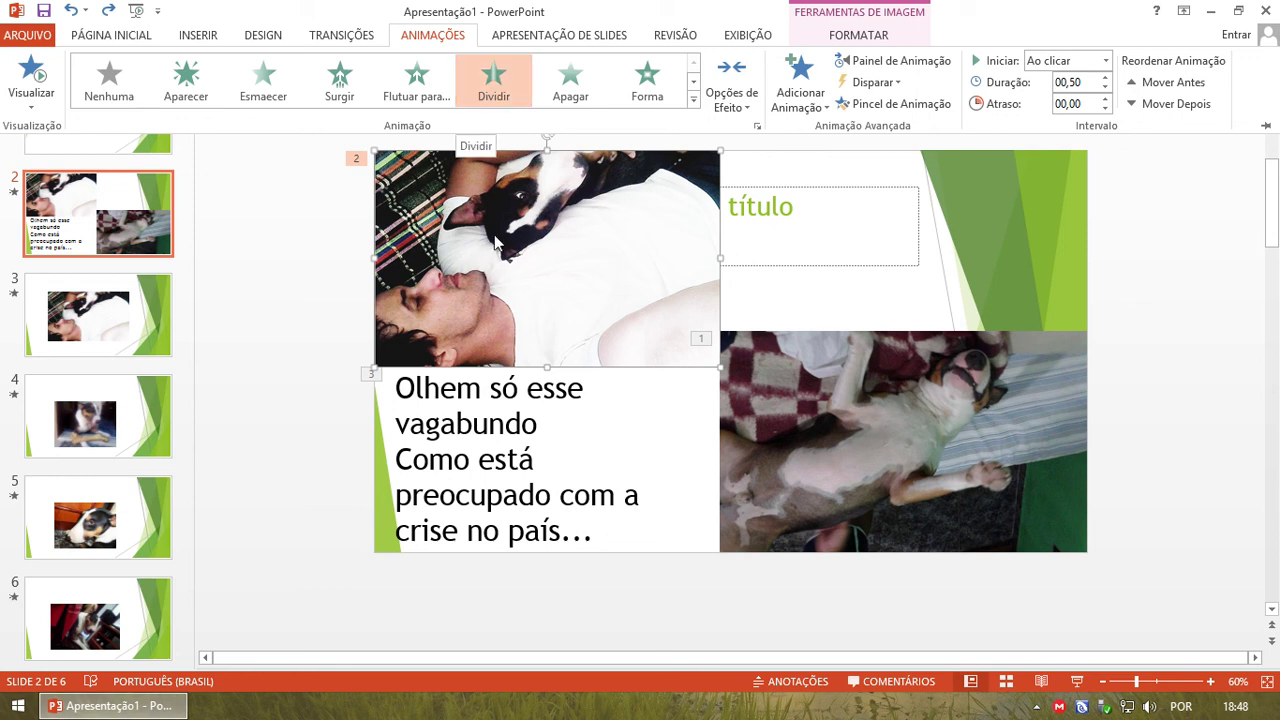
click(497, 422)
click(504, 376)
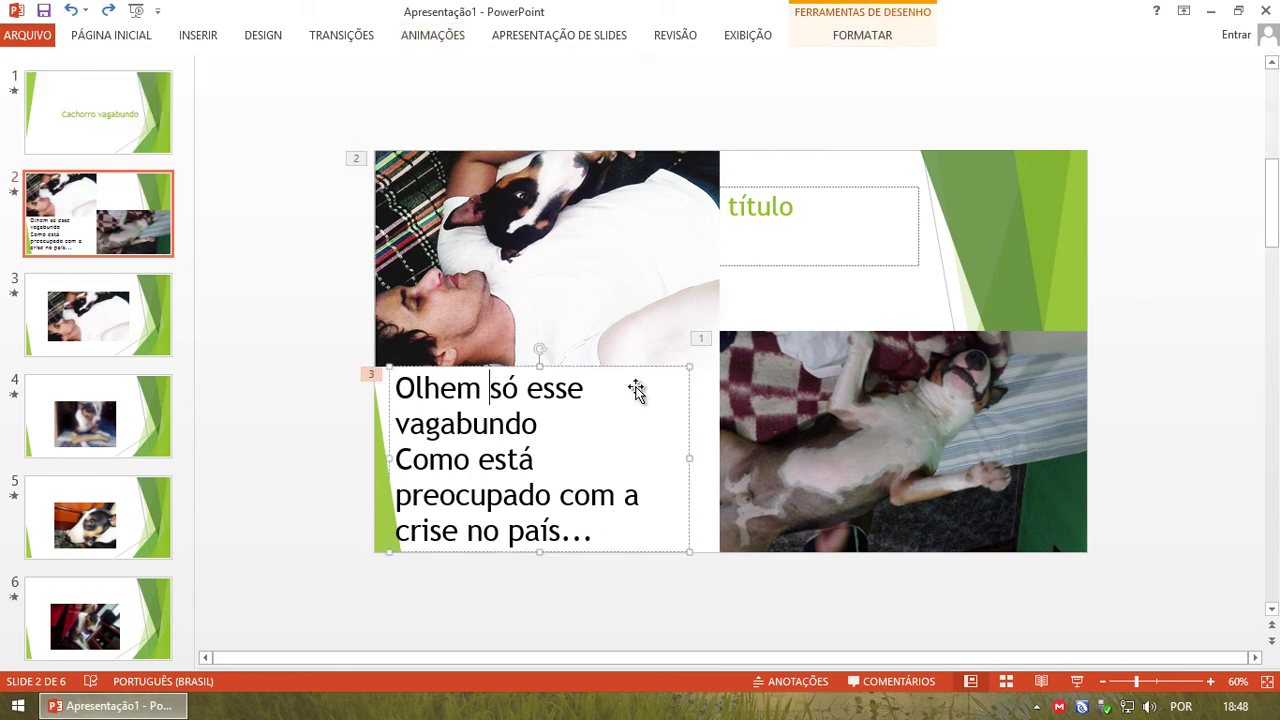
click(690, 422)
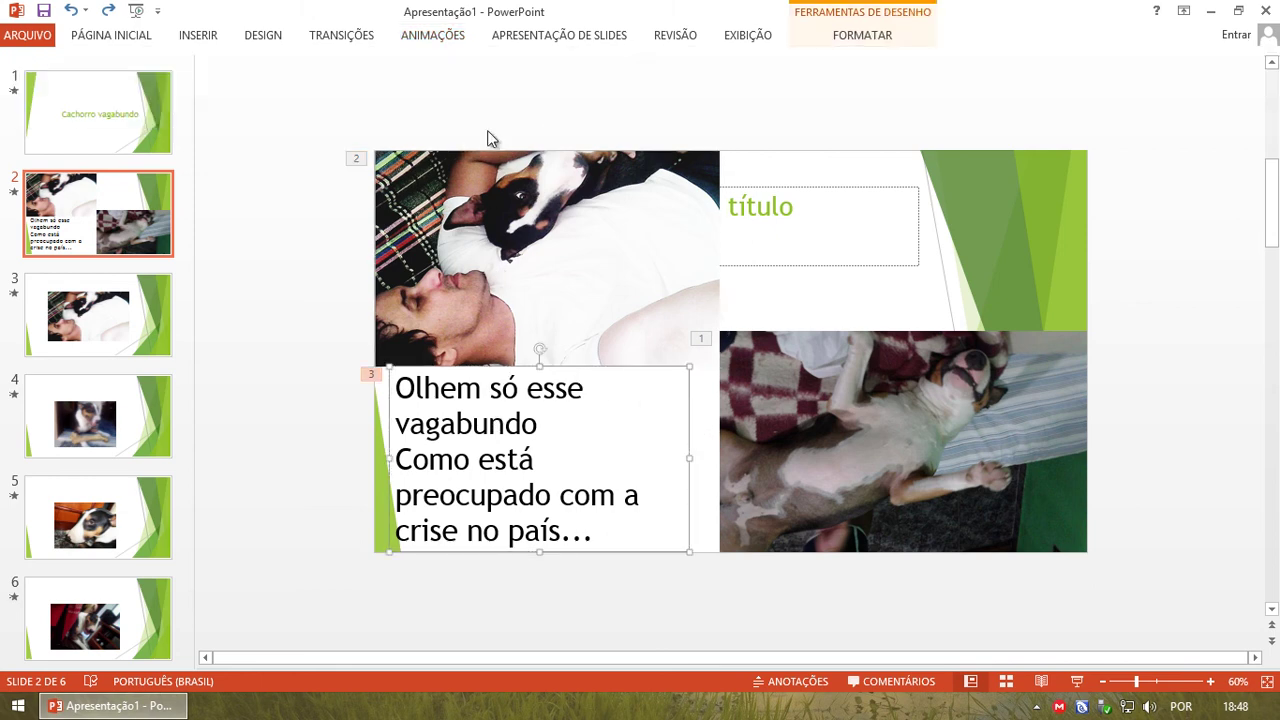
click(432, 36)
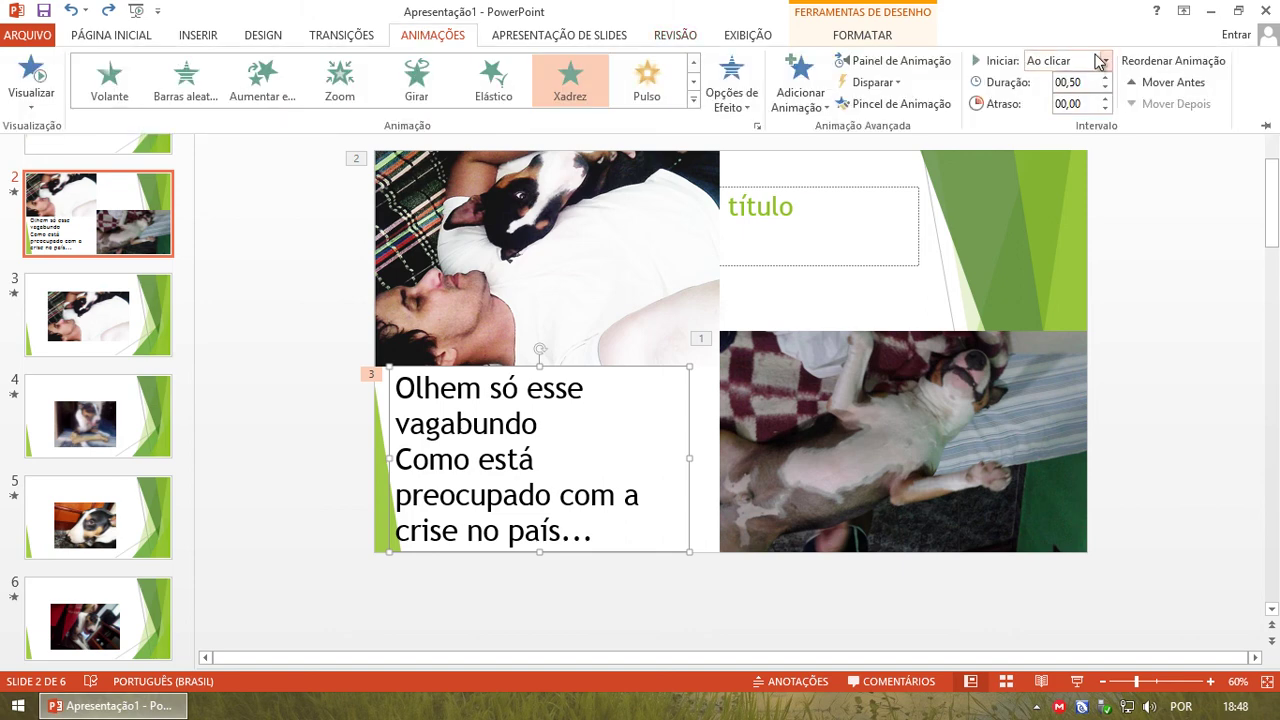
click(582, 204)
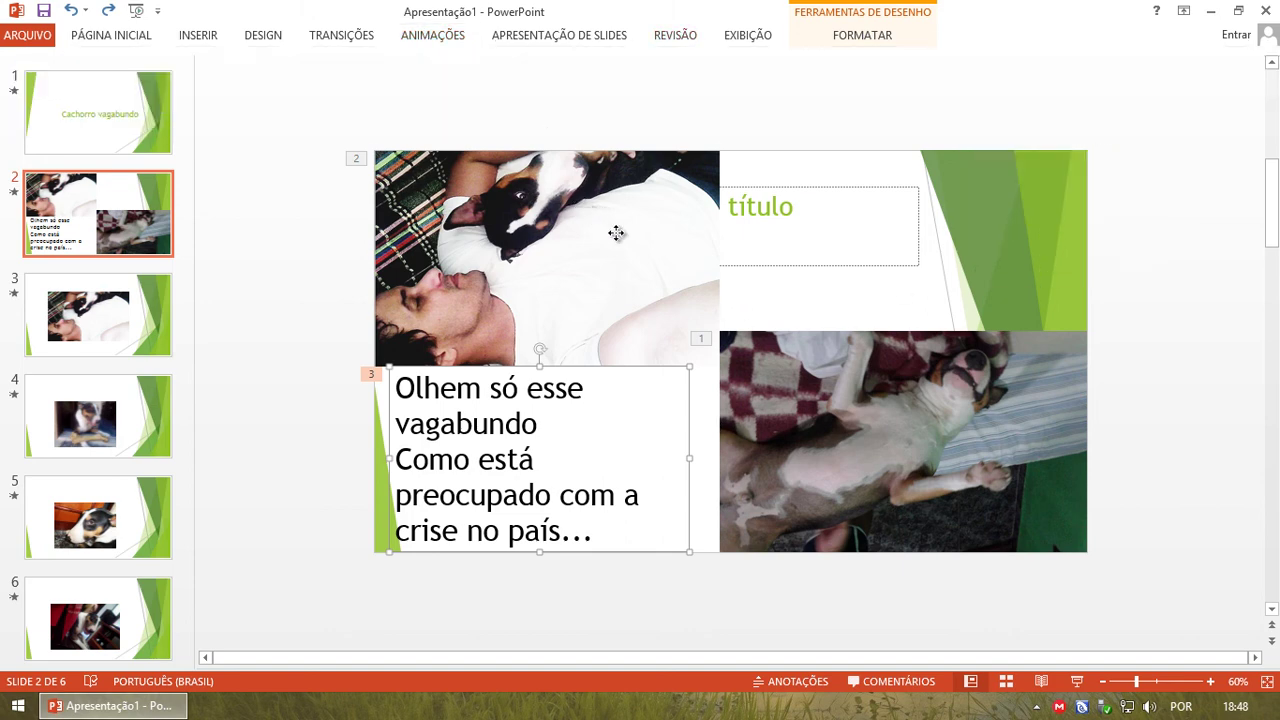
click(621, 229)
click(432, 35)
click(1105, 61)
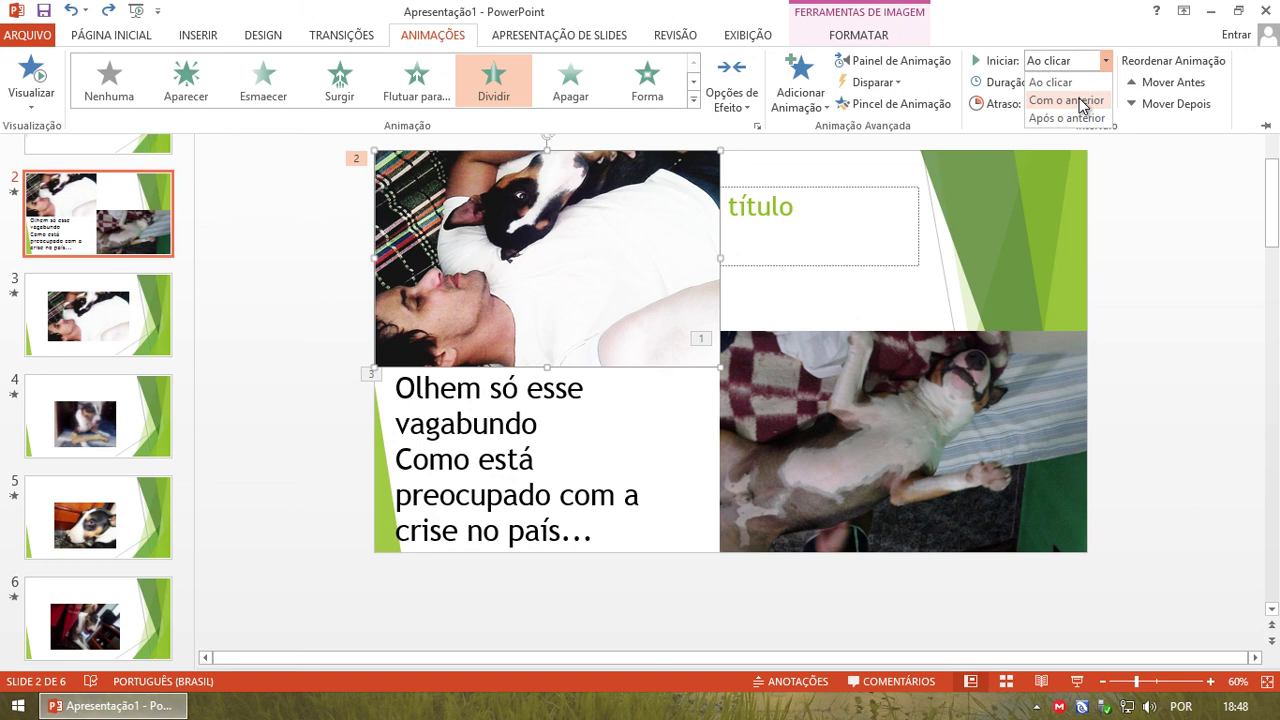
Keep Iniciar as on click and move the top-left photo's animation after the Xadrez caption
click(1168, 122)
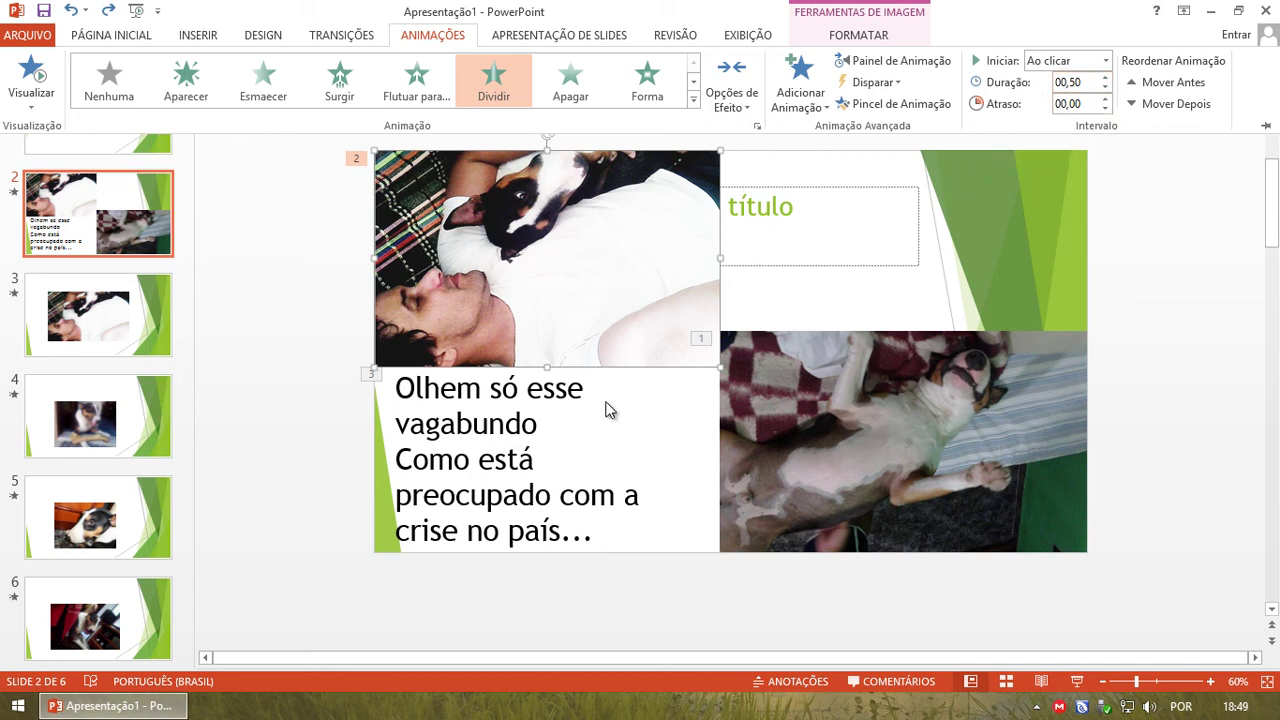
key(ctrl+F1)
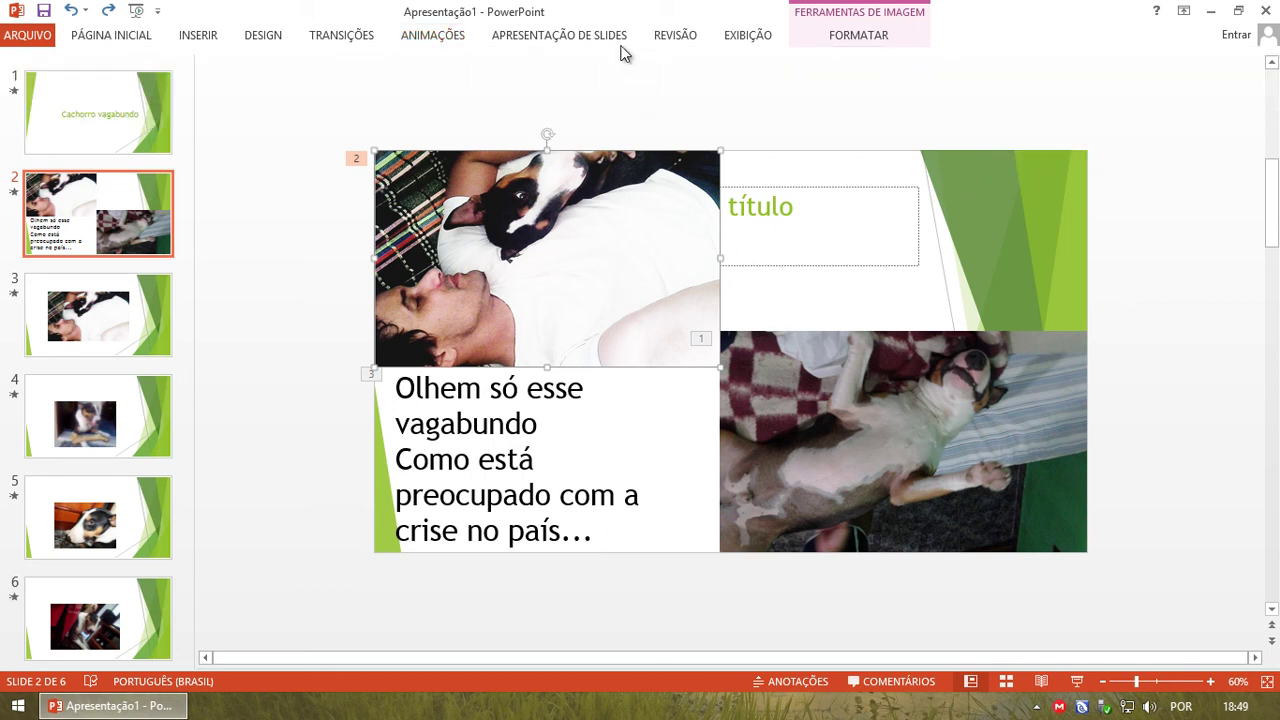
key(ctrl+z)
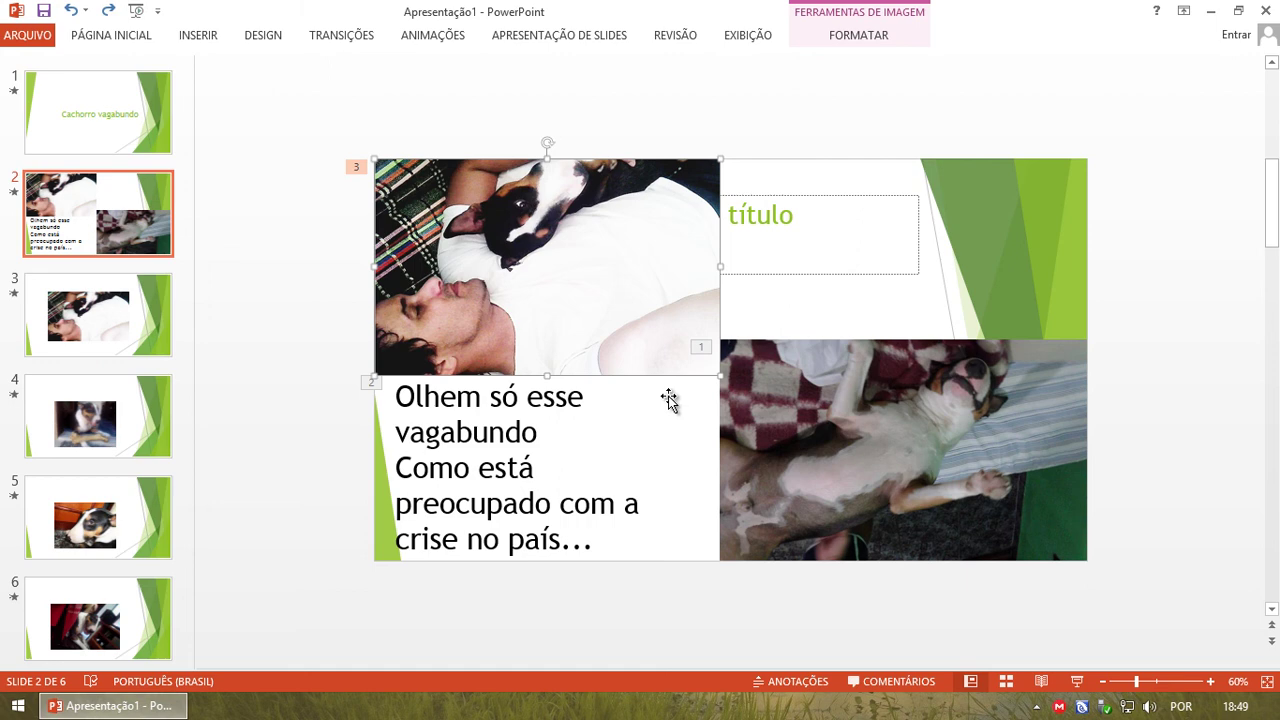